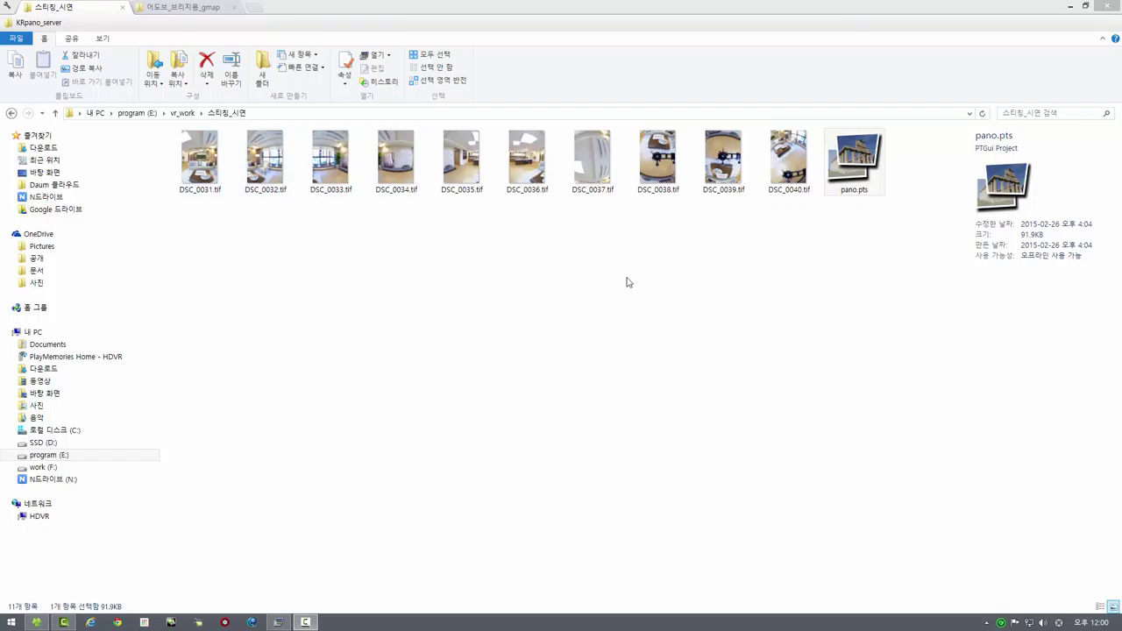
Open the pano.pts project in PTGui and check the metadata options for creating the panorama
click(171, 184)
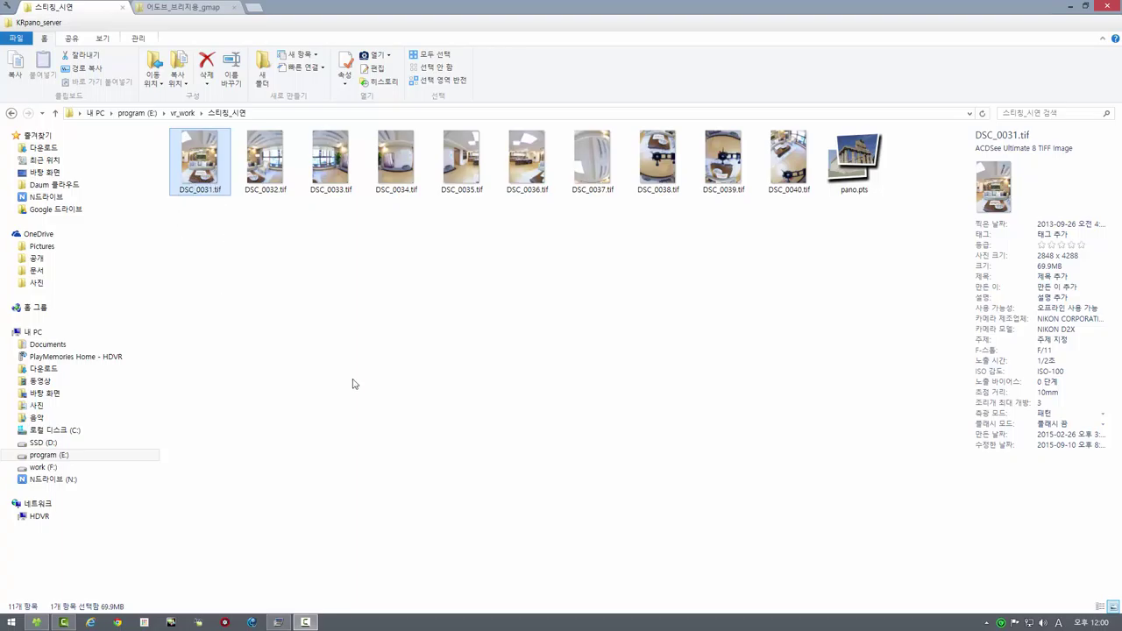
double_click(856, 162)
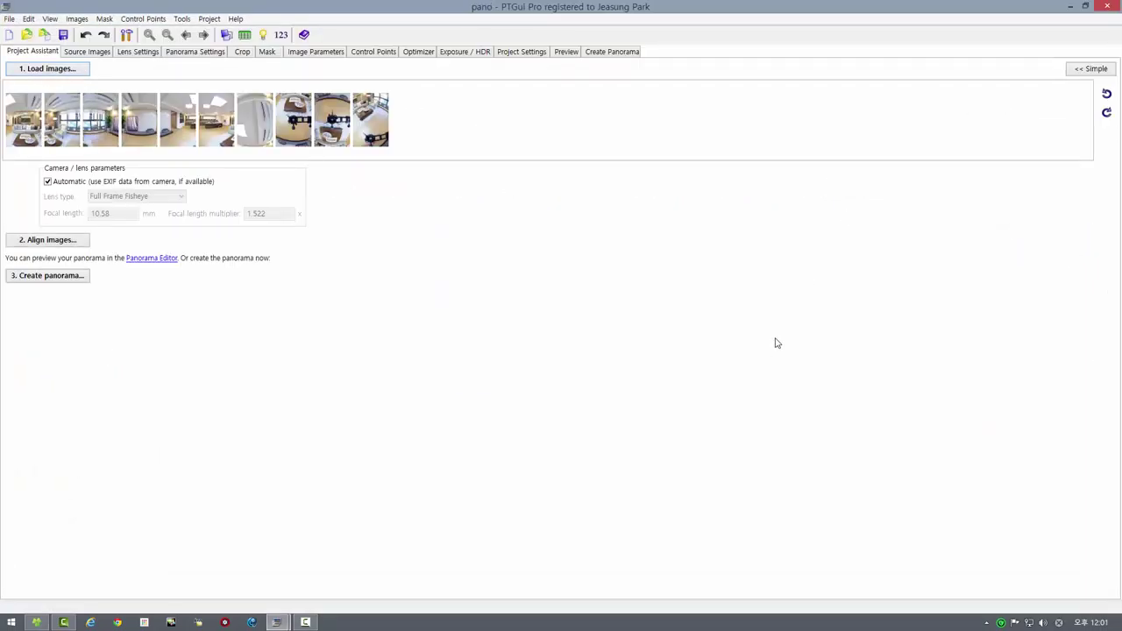
click(622, 53)
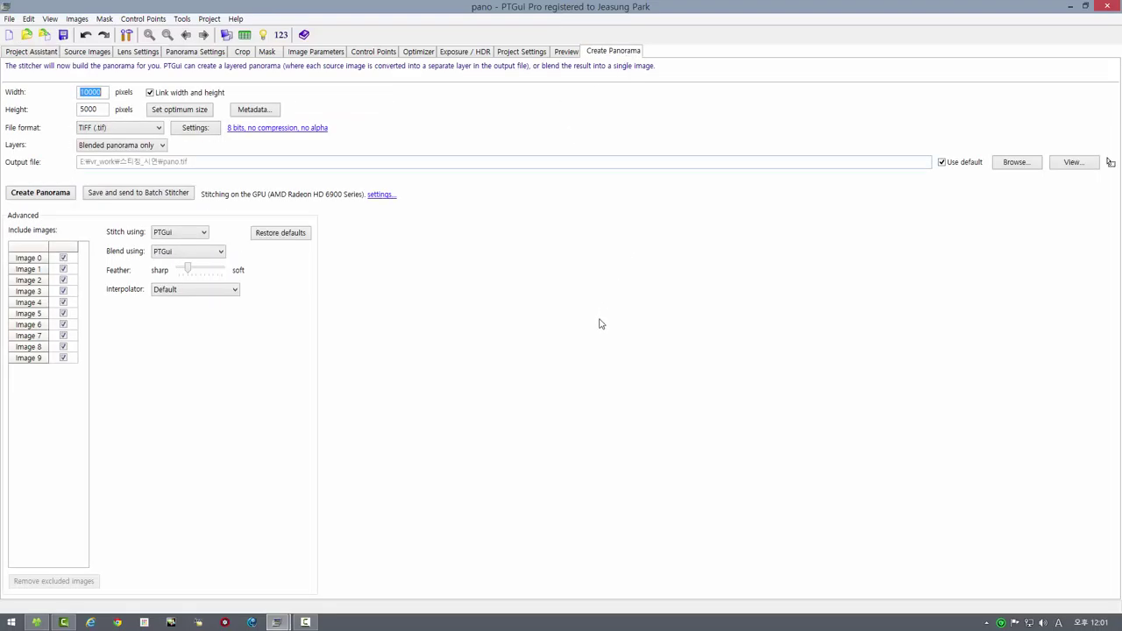
click(254, 111)
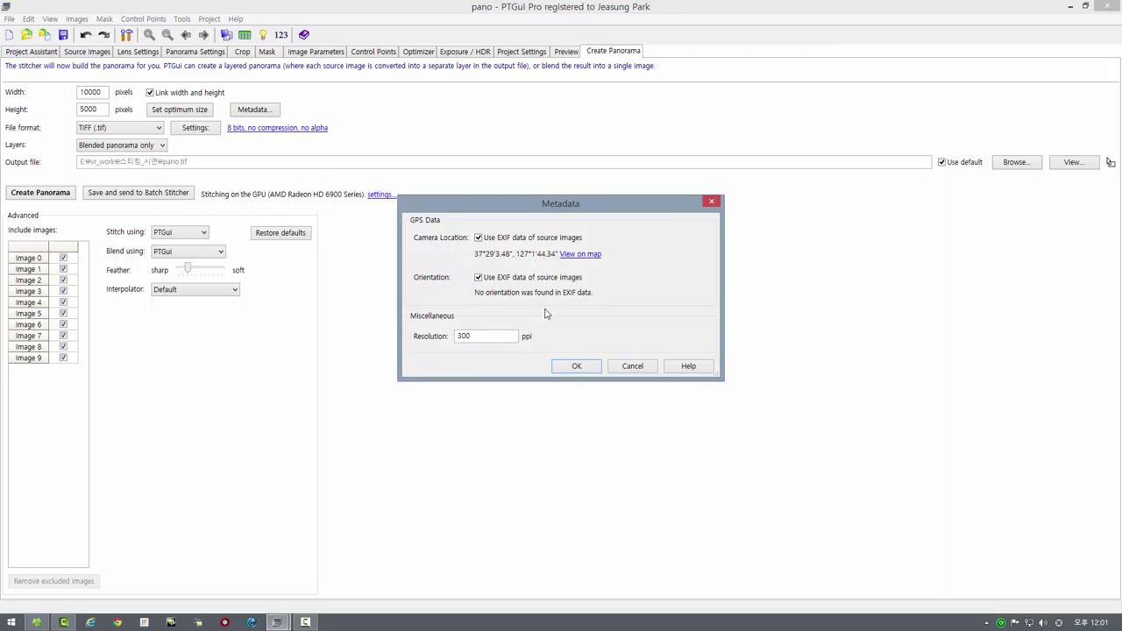
click(629, 365)
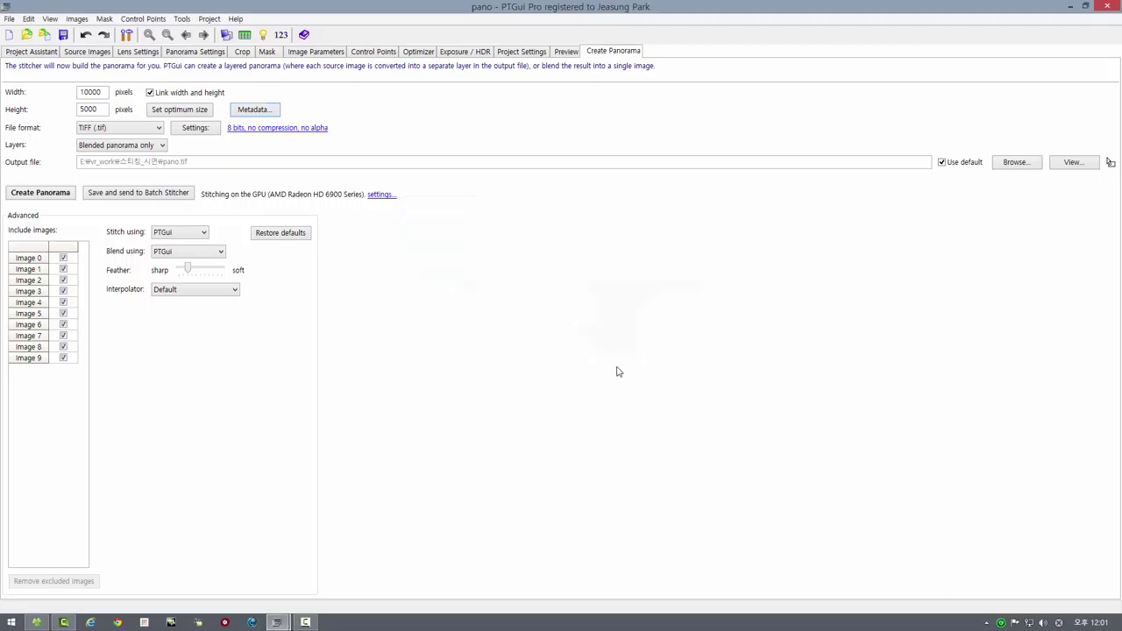
Create the panorama in Photoshop large (.psb) format with individual layers only
click(117, 131)
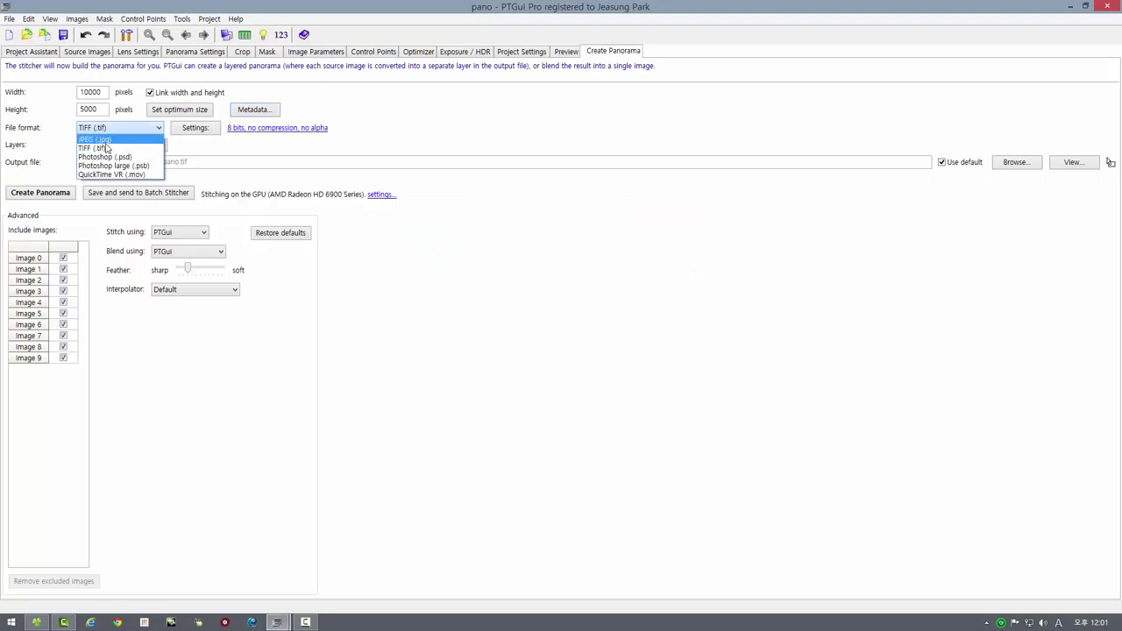
click(114, 136)
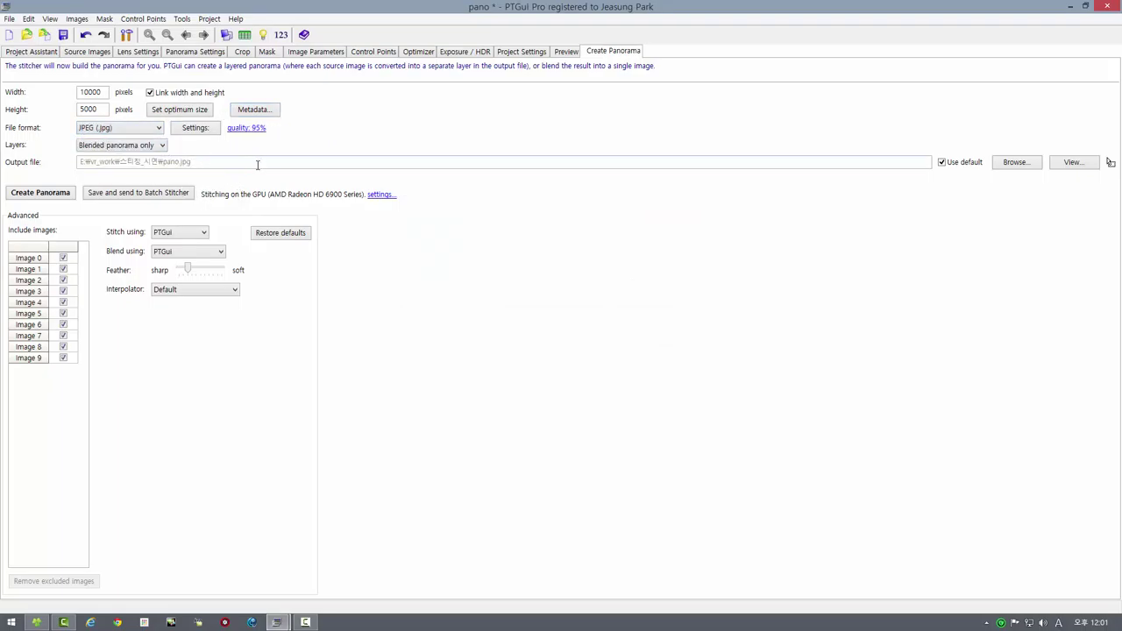
click(149, 129)
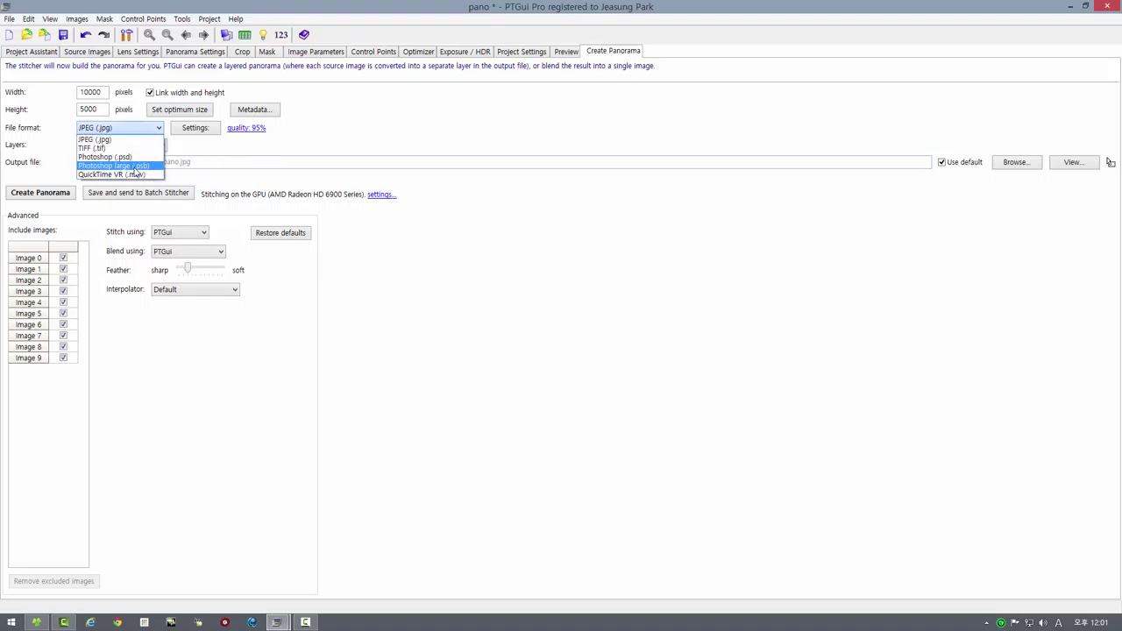
click(134, 166)
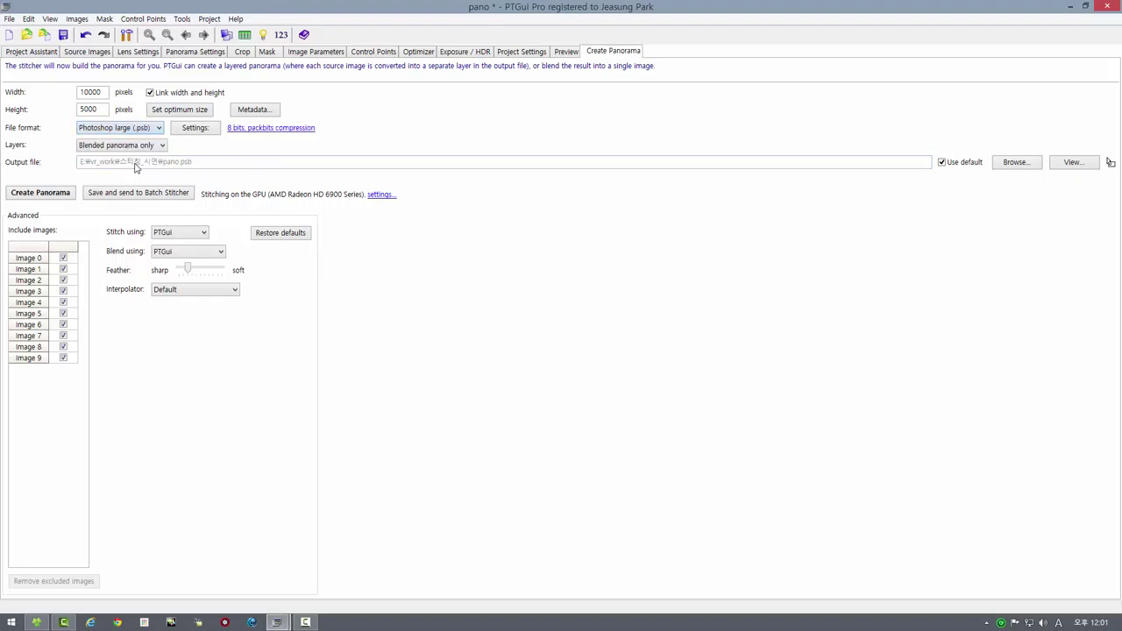
click(134, 147)
click(134, 166)
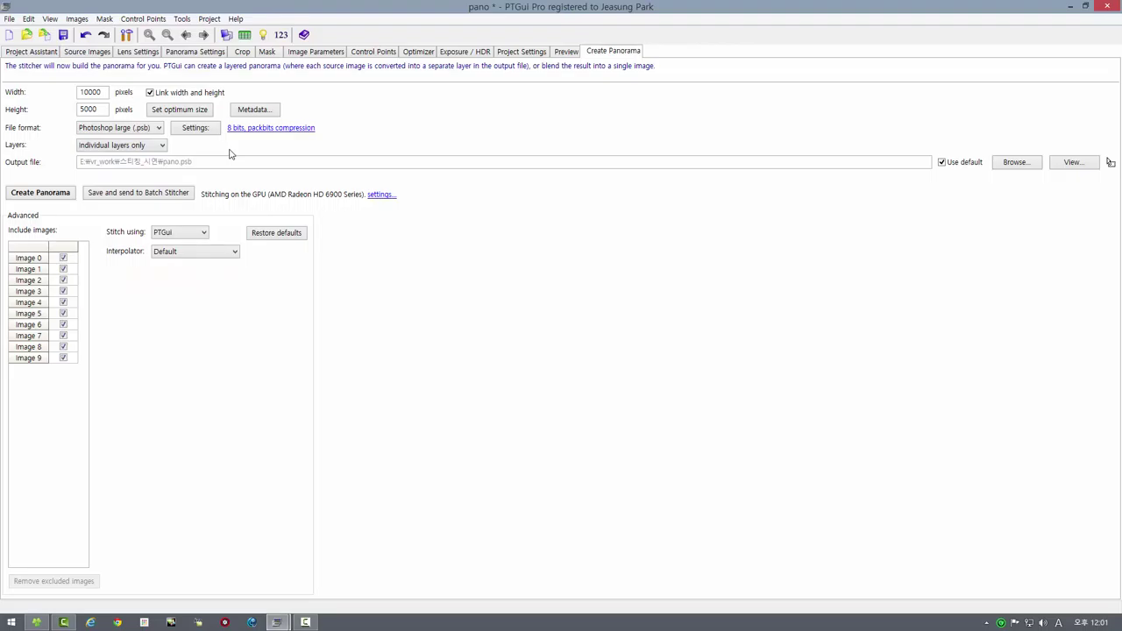
click(35, 195)
Switch to the file explorer, select pano.psb and launch Adobe Photoshop CS6
click(36, 623)
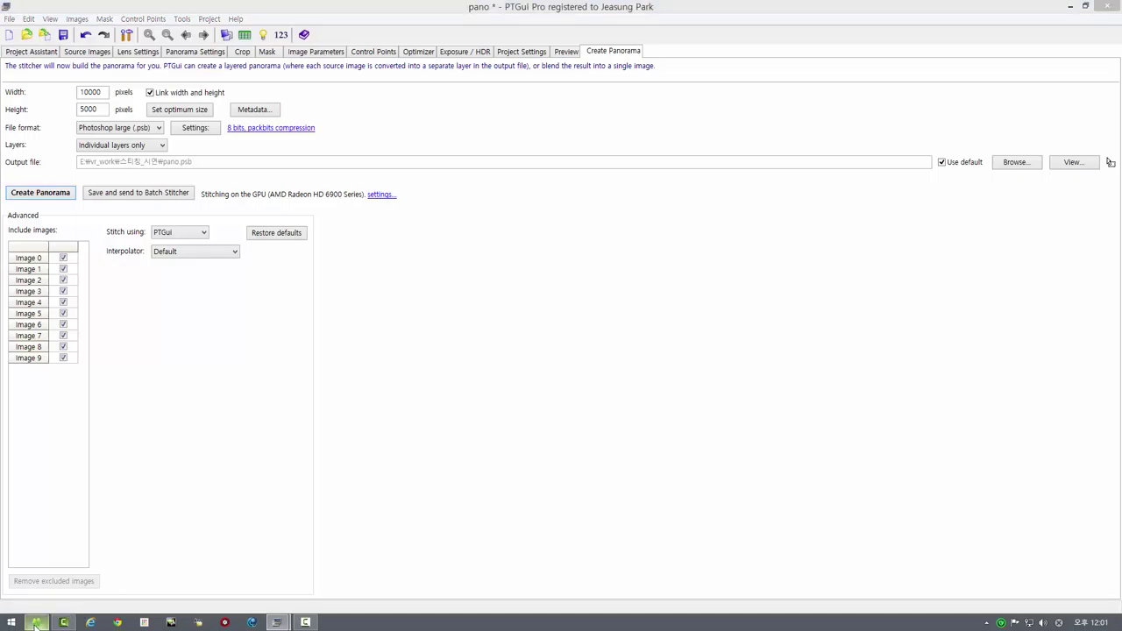
click(857, 151)
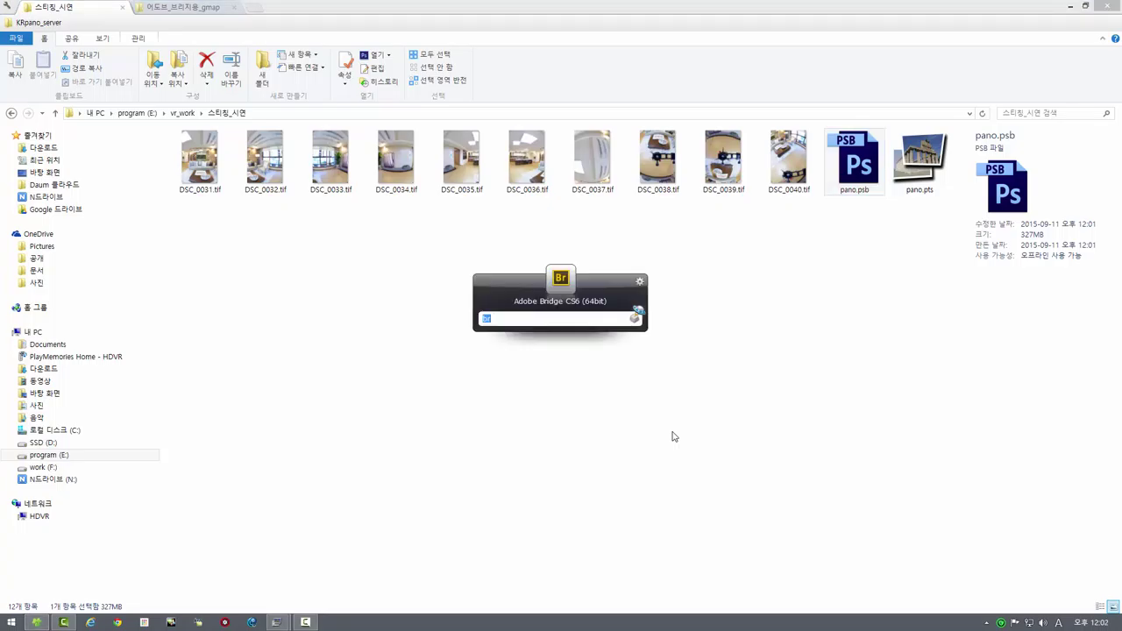
text(phot)
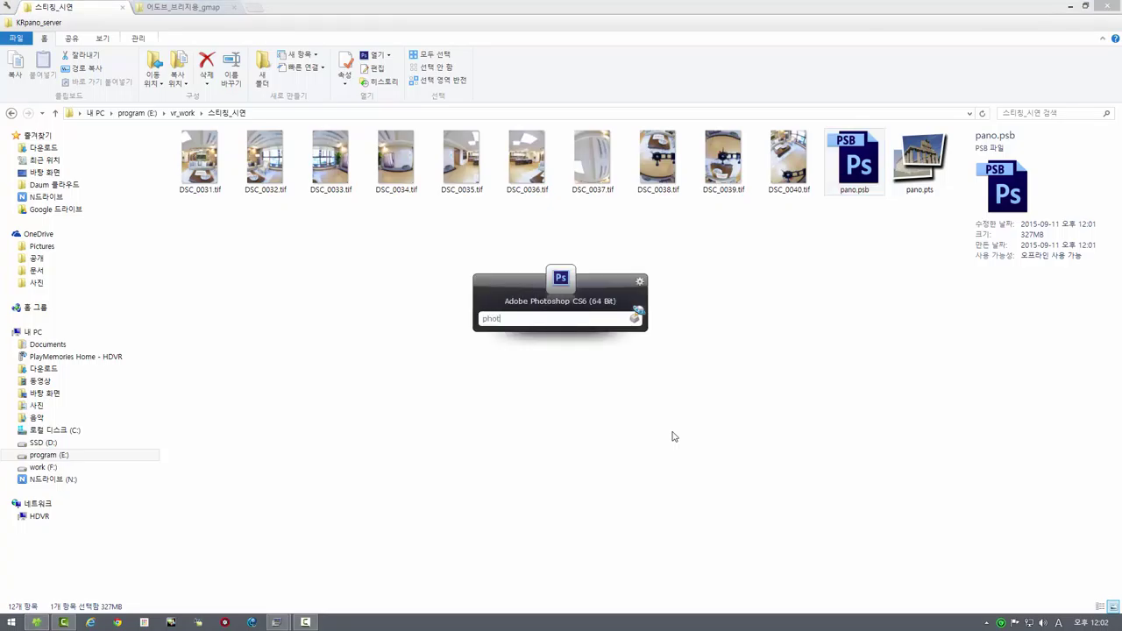
key(Return)
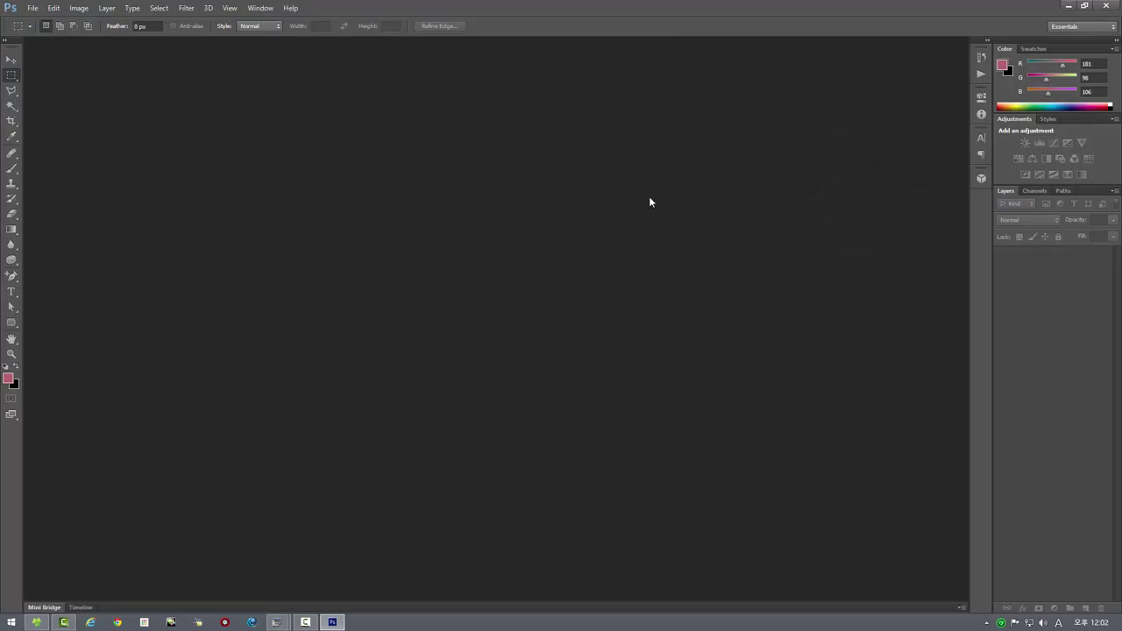
click(44, 608)
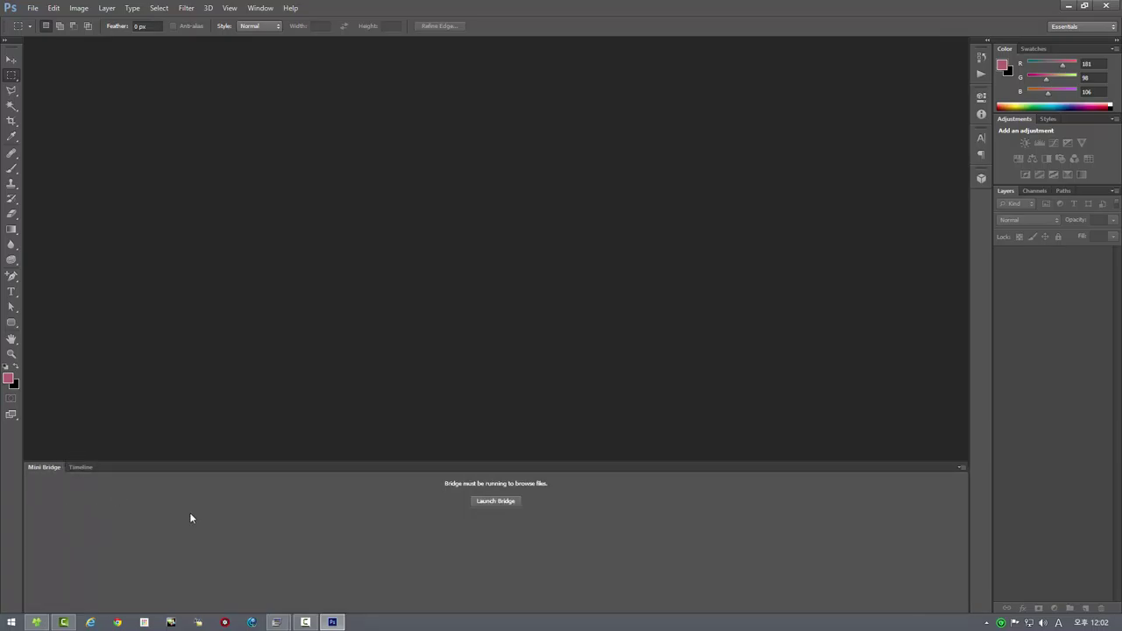
click(494, 502)
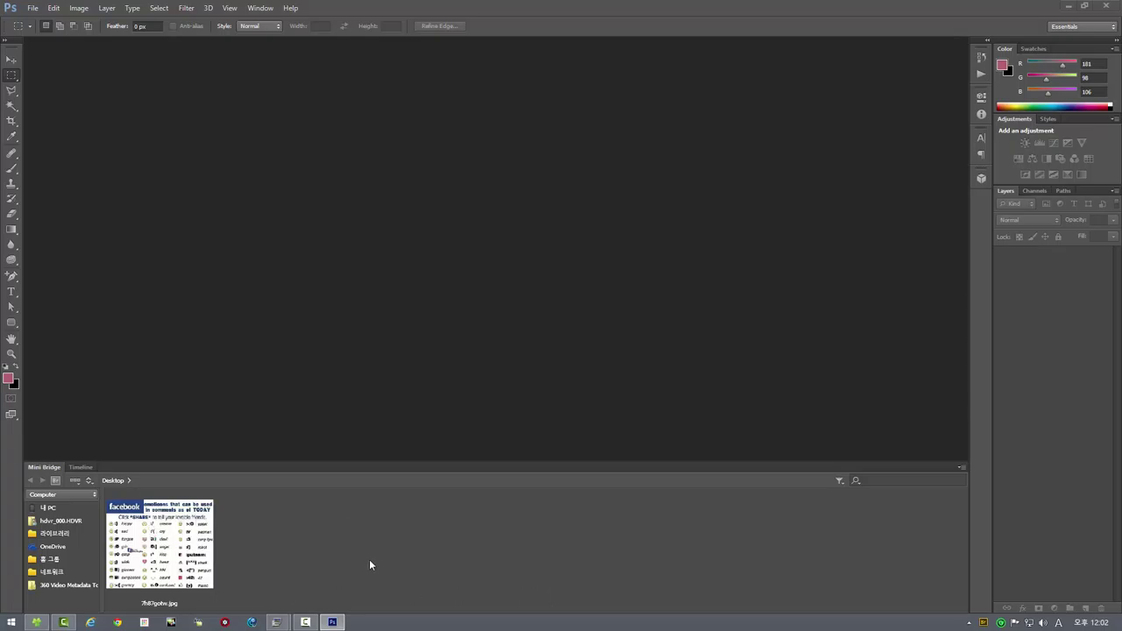
click(56, 480)
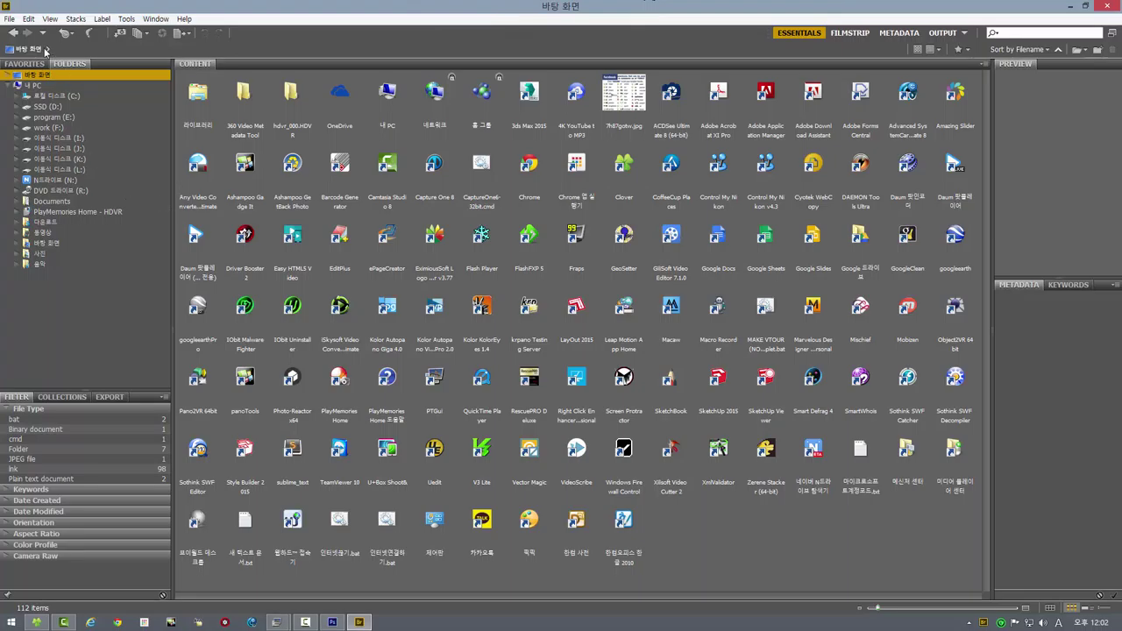
Show the 스티칭_시연 folder in Adobe Bridge with enlarged thumbnails
click(36, 623)
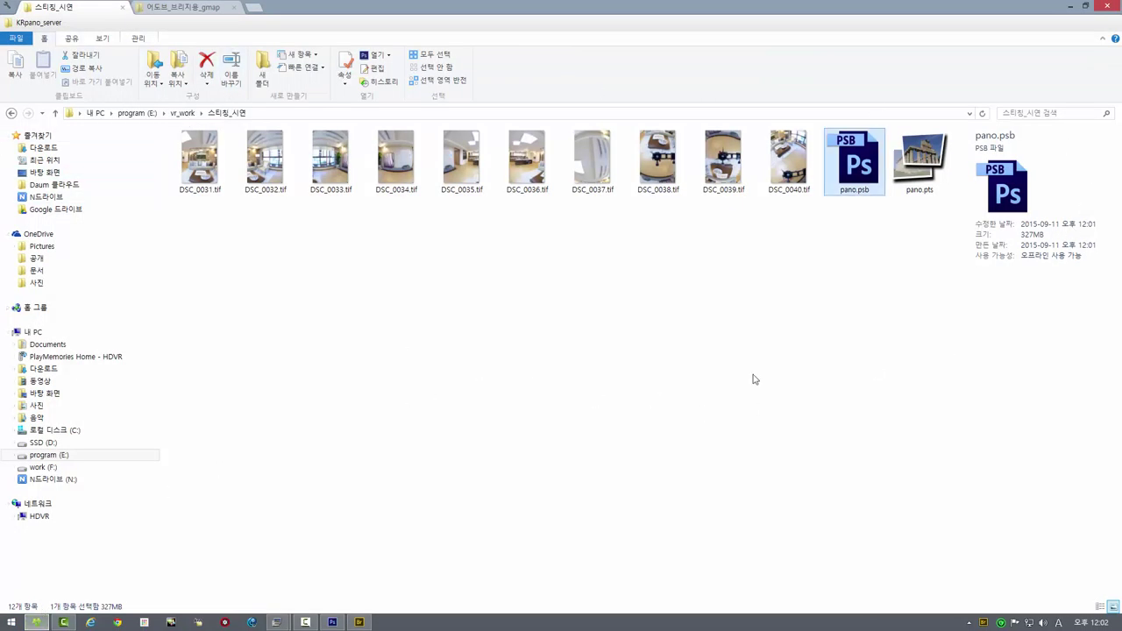
click(358, 622)
click(14, 33)
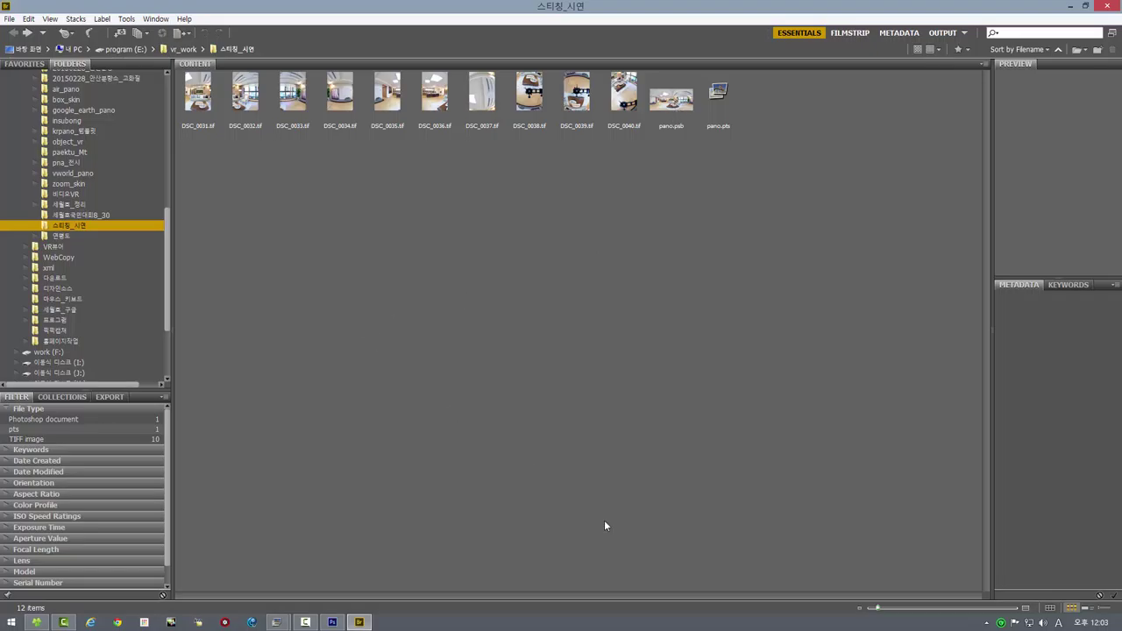
drag(877, 608, 914, 608)
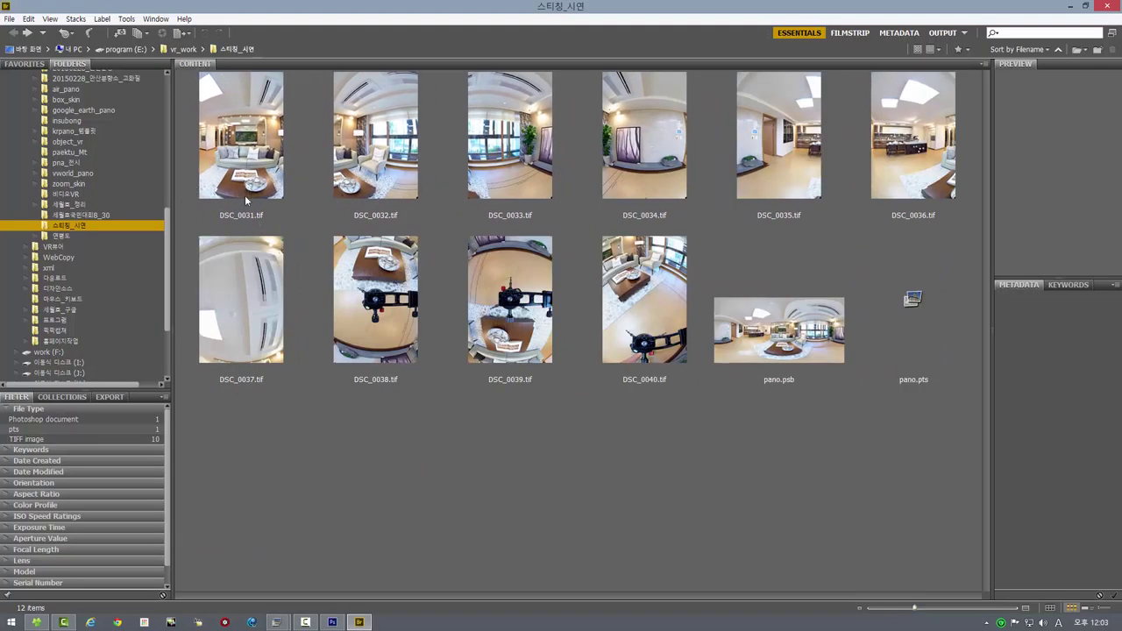
Widen the preview and metadata area and compare the GPS metadata of DSC_0031.tif and pano.psb
click(252, 128)
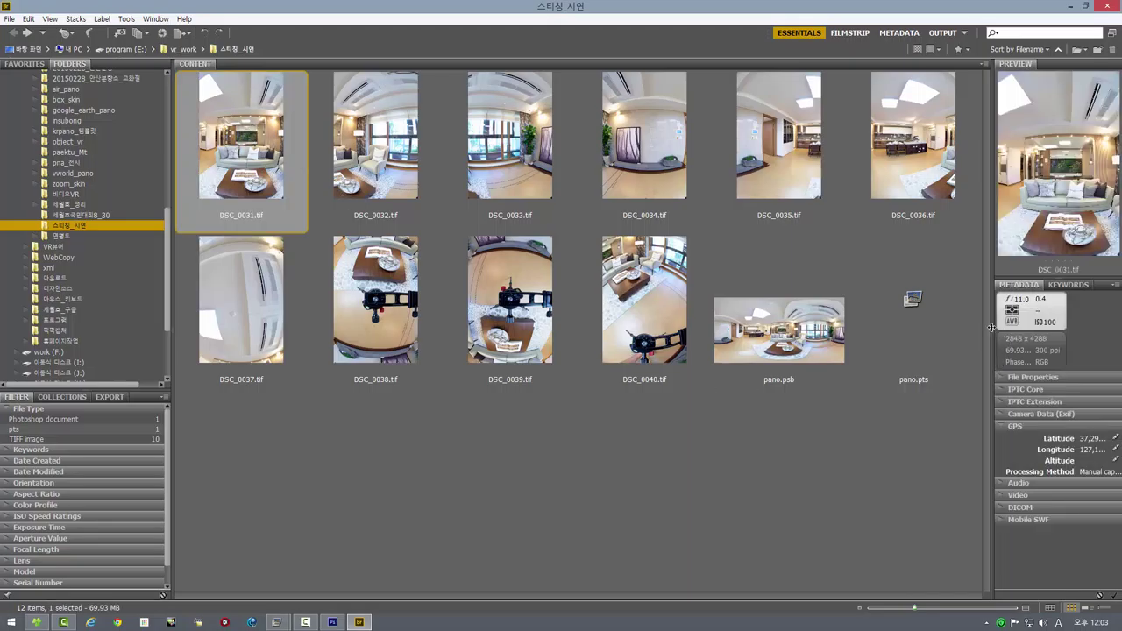
drag(991, 327, 886, 344)
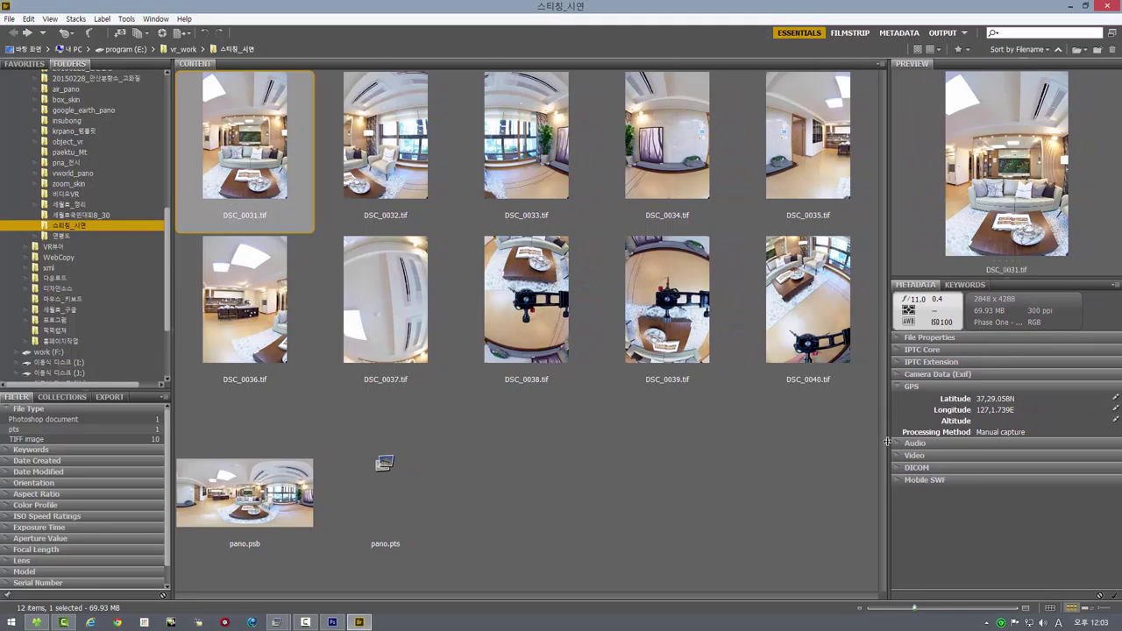
drag(889, 403, 914, 451)
drag(914, 612, 904, 614)
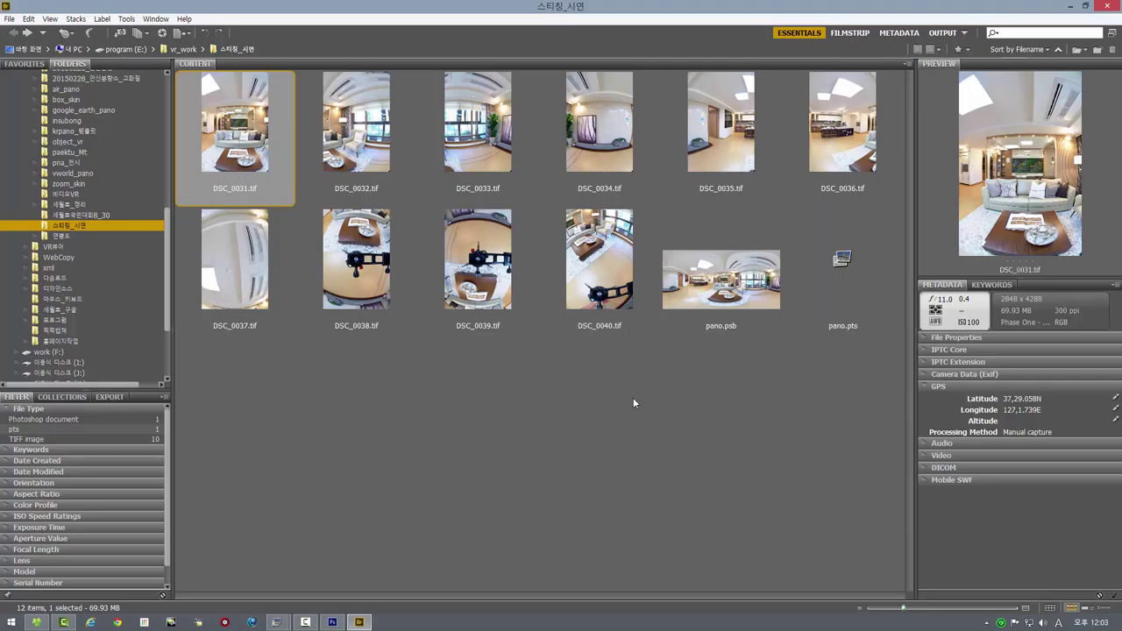
click(727, 291)
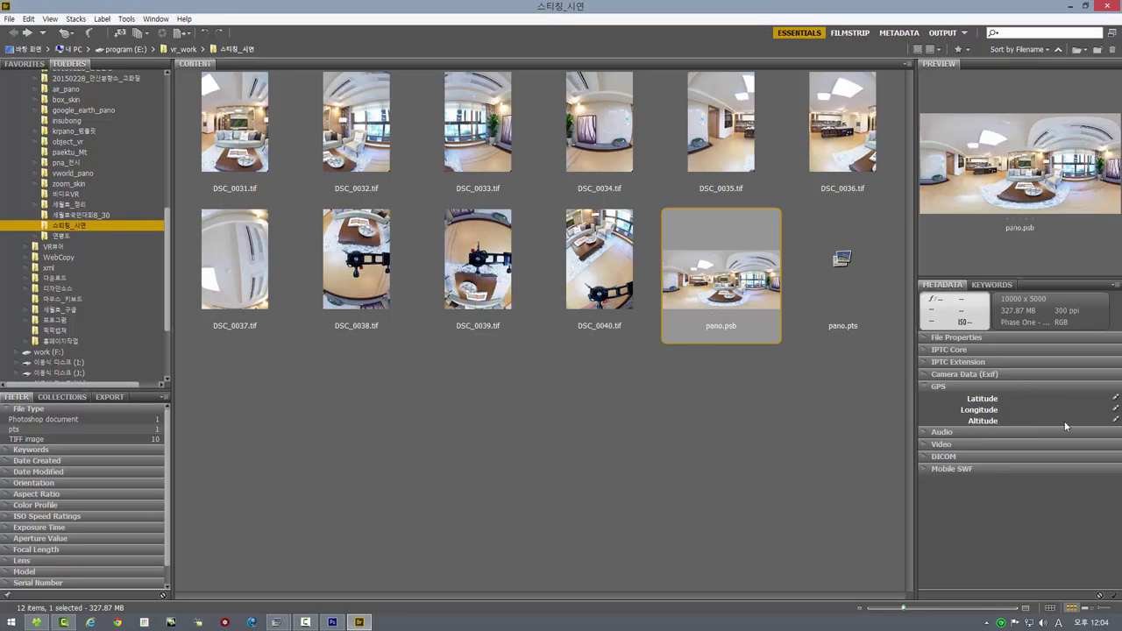
Switch back to PTGui and create the panorama again as a TIFF (.tif) file with blended panorama only
click(277, 622)
mouse_move(248, 589)
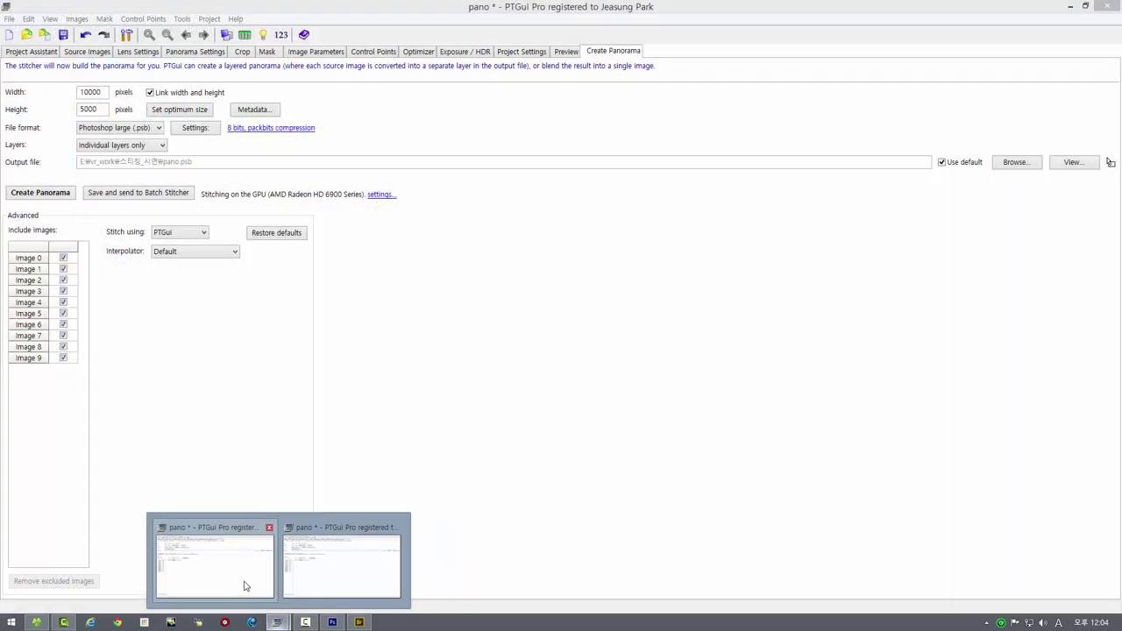
click(243, 584)
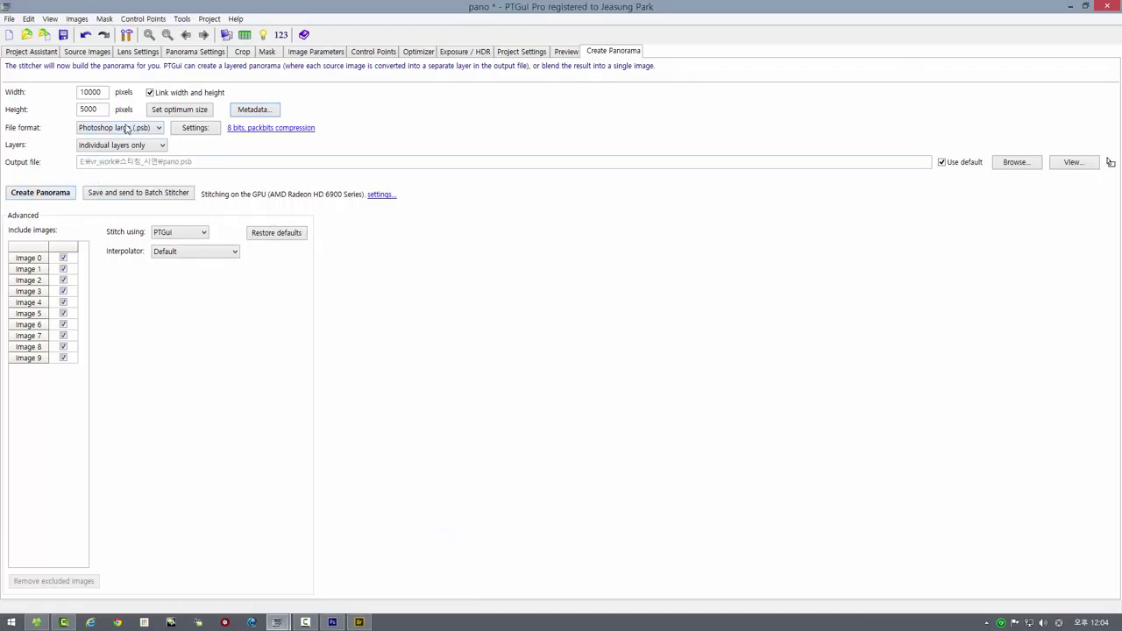
click(117, 128)
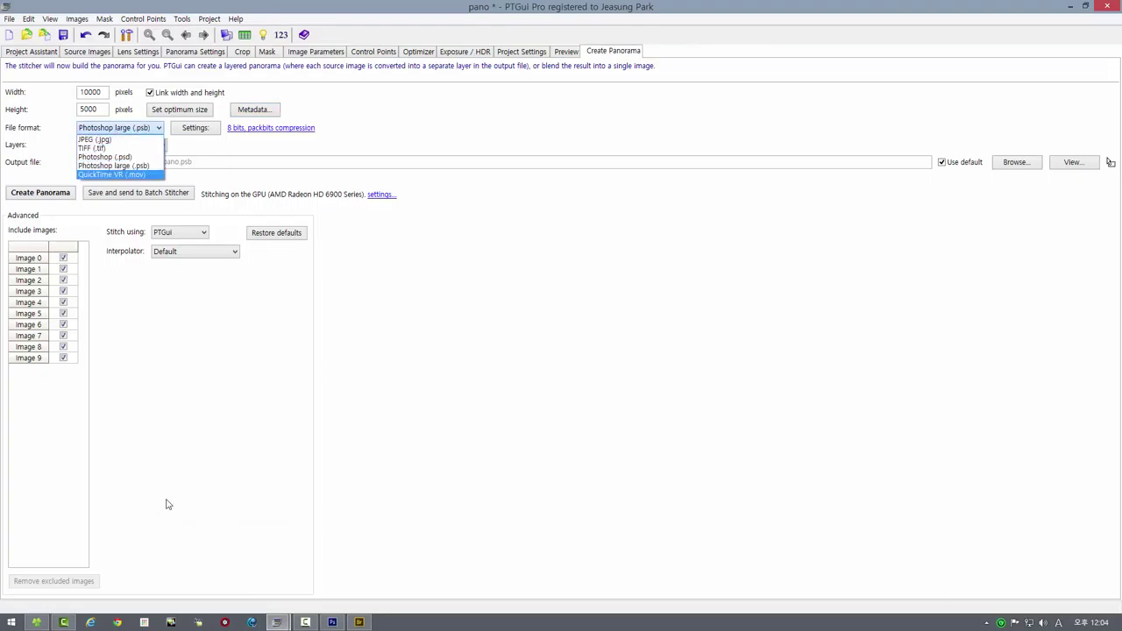
click(280, 619)
click(326, 577)
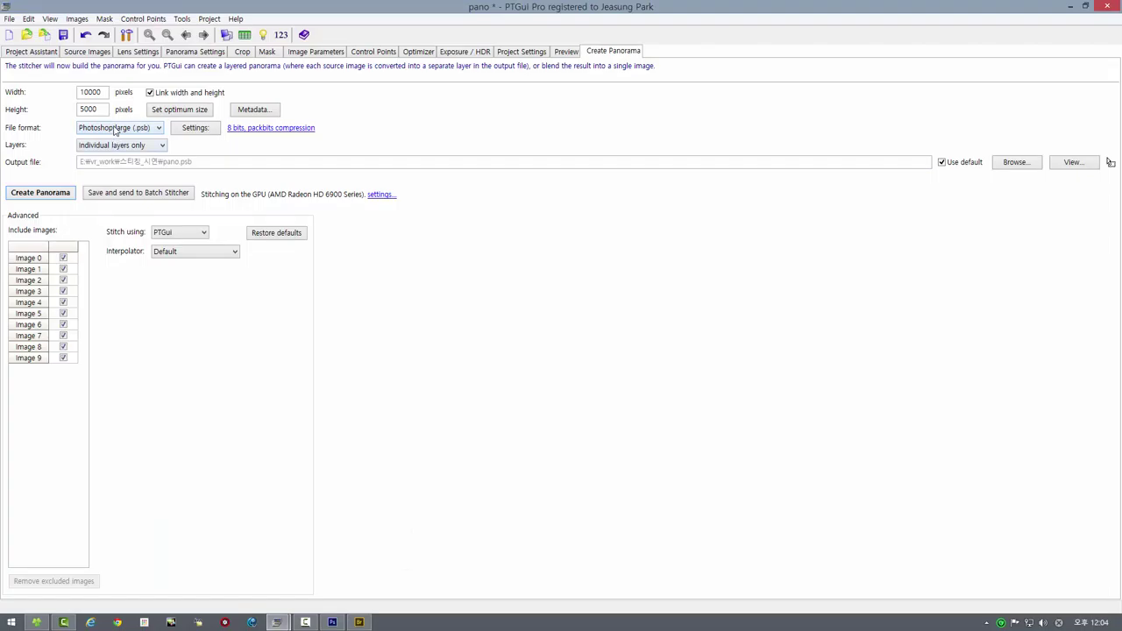
click(115, 130)
click(114, 148)
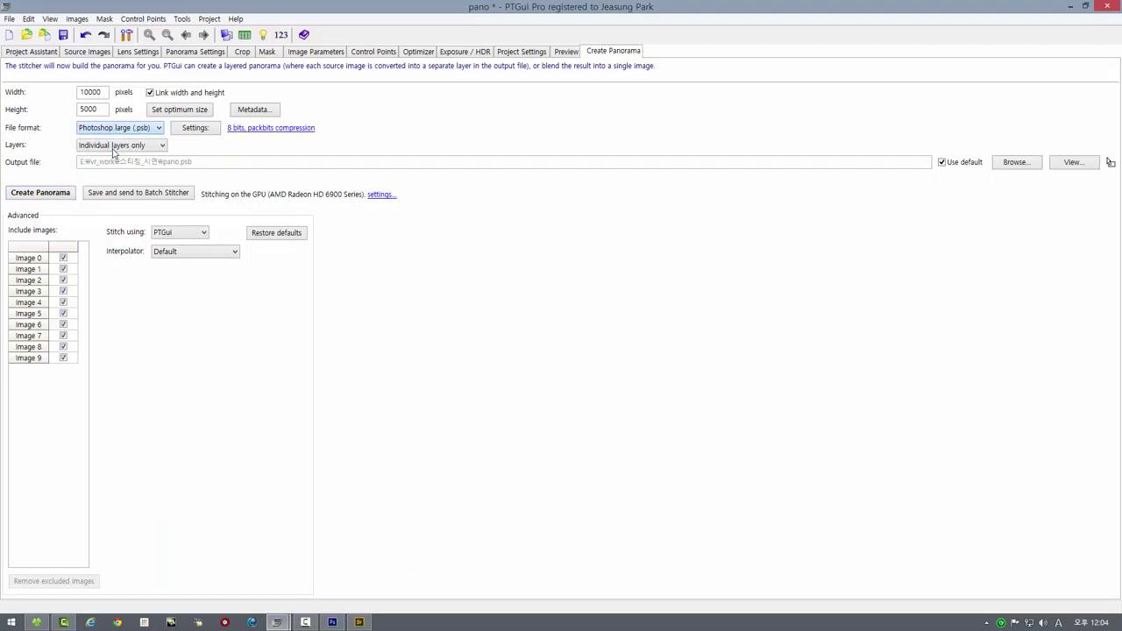
click(136, 145)
click(125, 157)
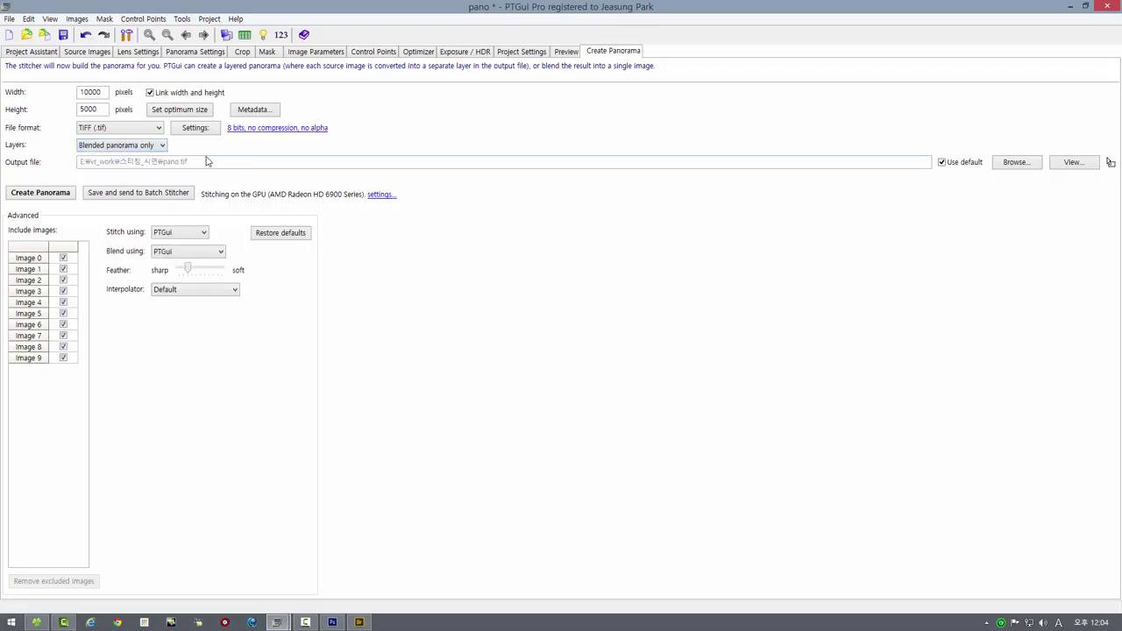
click(40, 193)
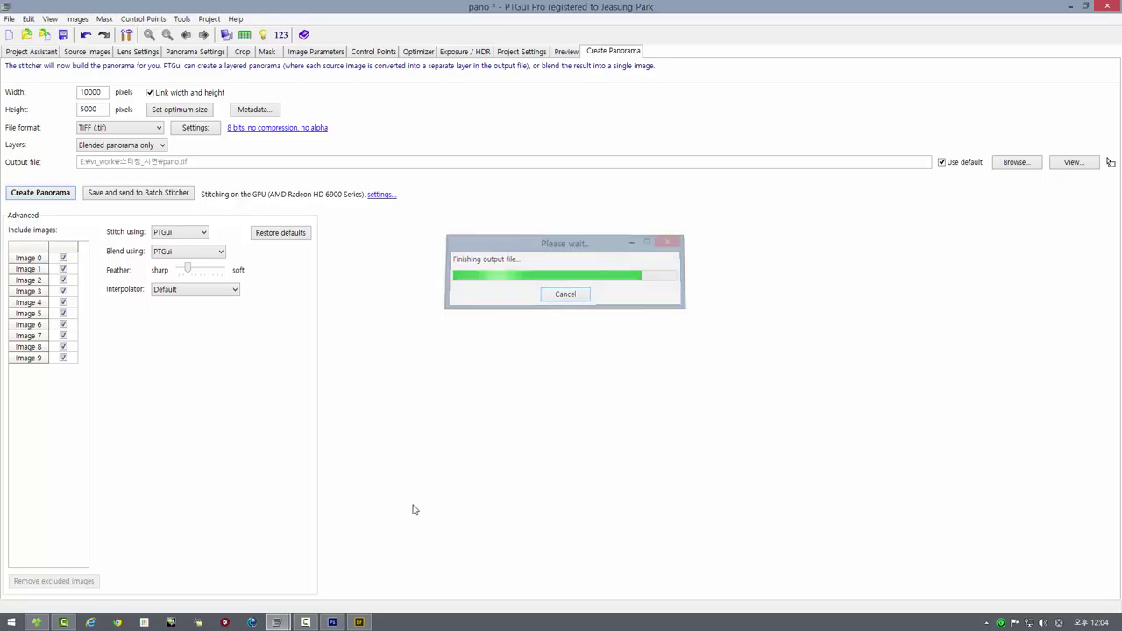
Switch to Adobe Bridge and examine the GPS metadata of pano.tif
click(359, 621)
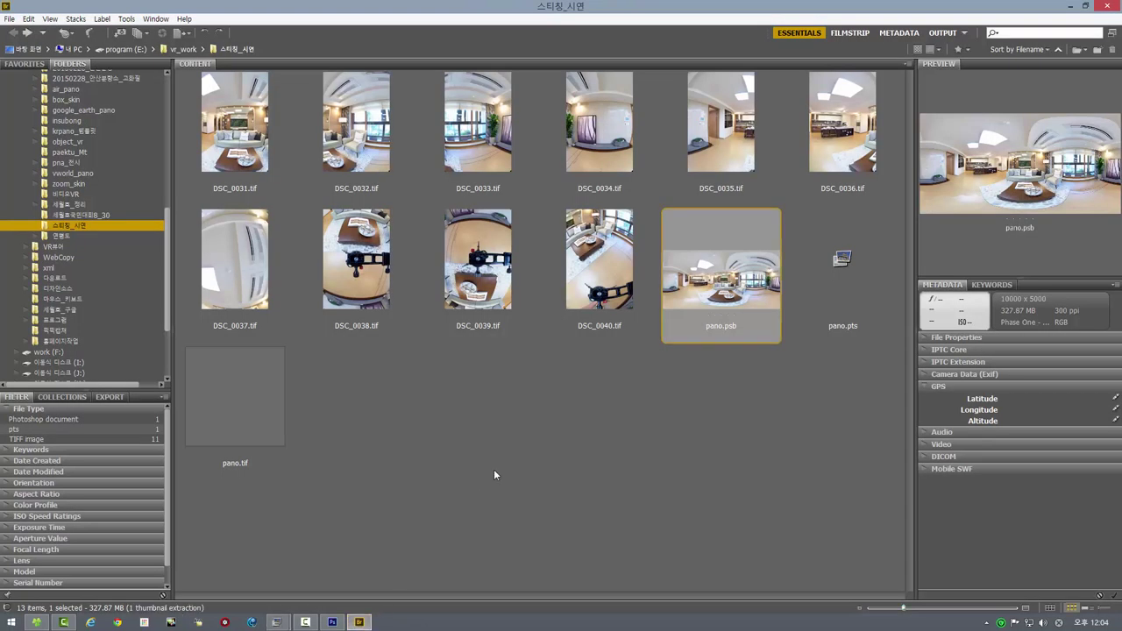
click(238, 429)
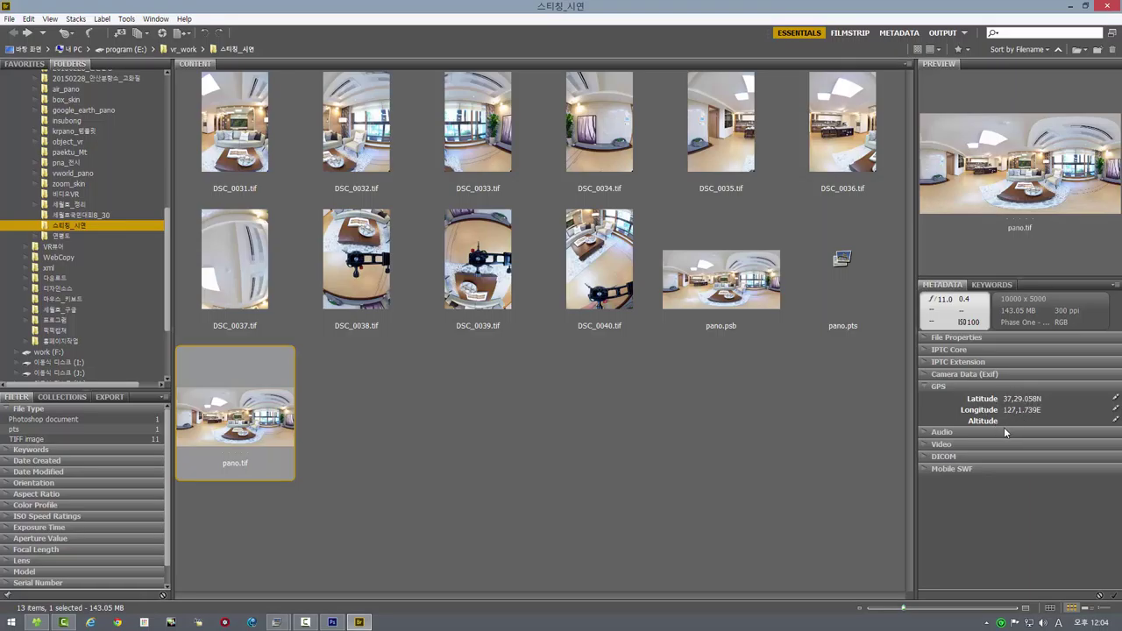
Check the GPS metadata of pano.psb and open the file in Photoshop
click(732, 303)
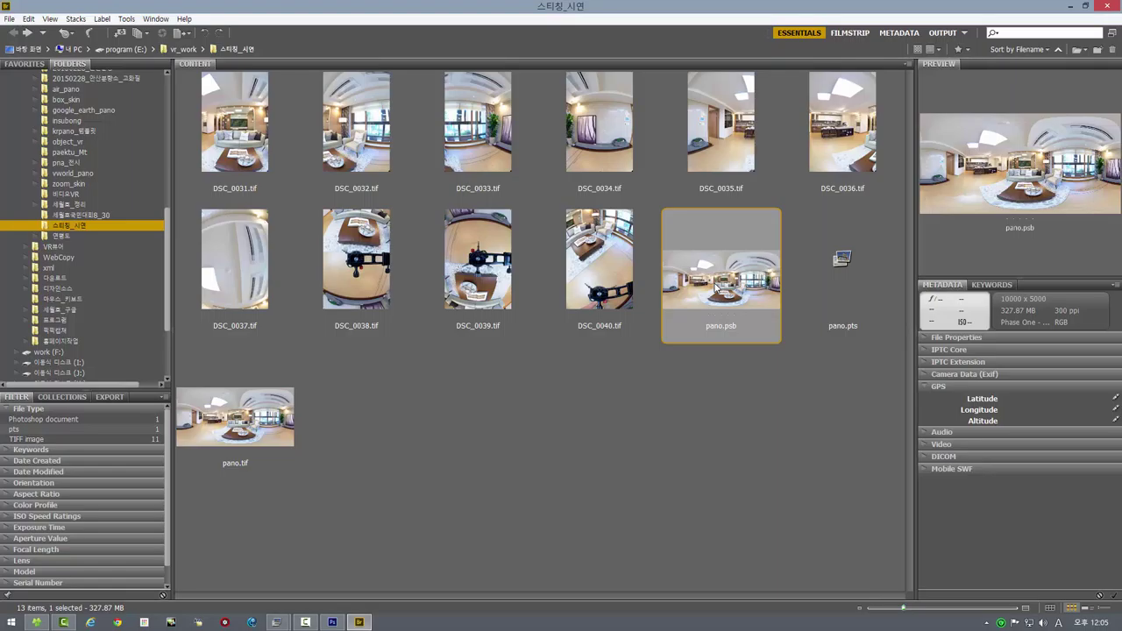
double_click(715, 288)
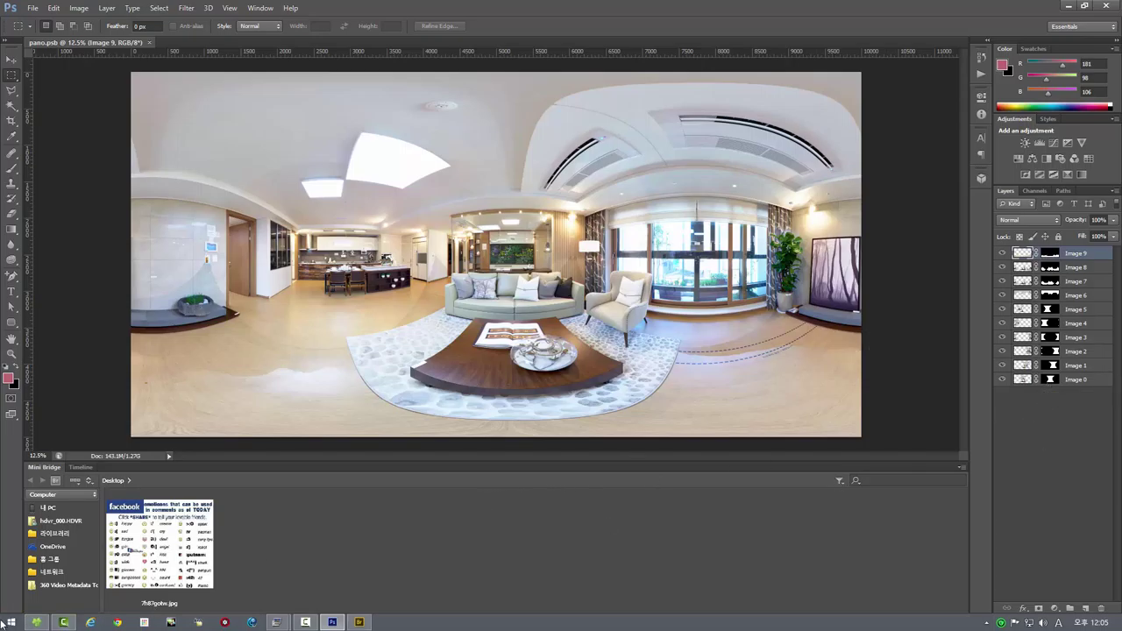
Switch to Adobe Bridge and copy the GPS latitude 37,29.058N from DSC_0031.tif into the metadata of pano.psb
click(355, 623)
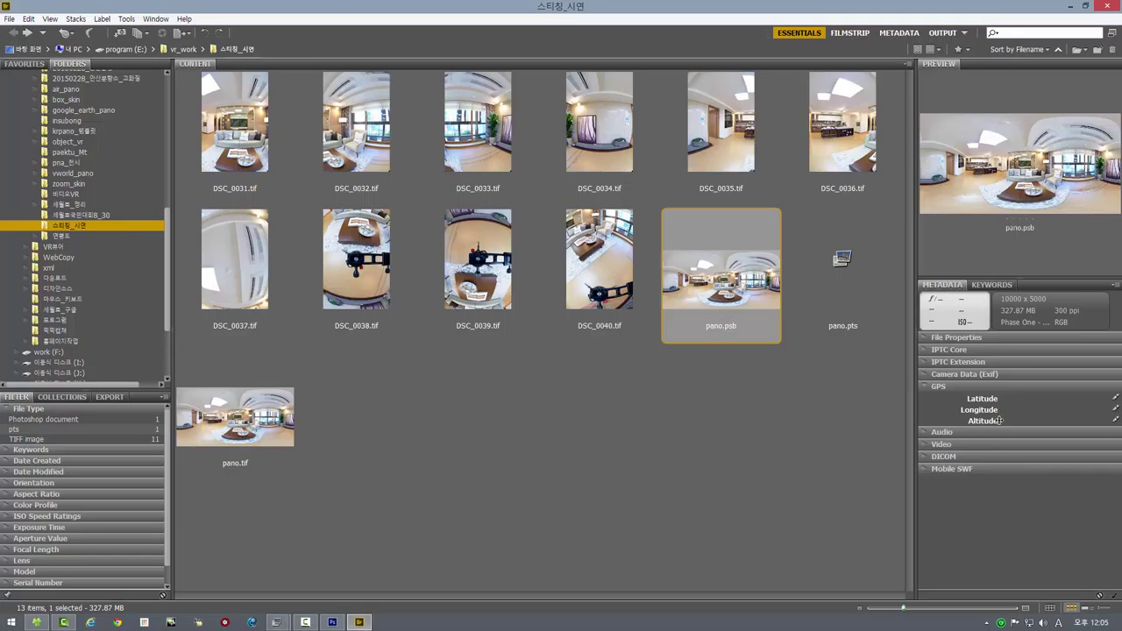
click(233, 139)
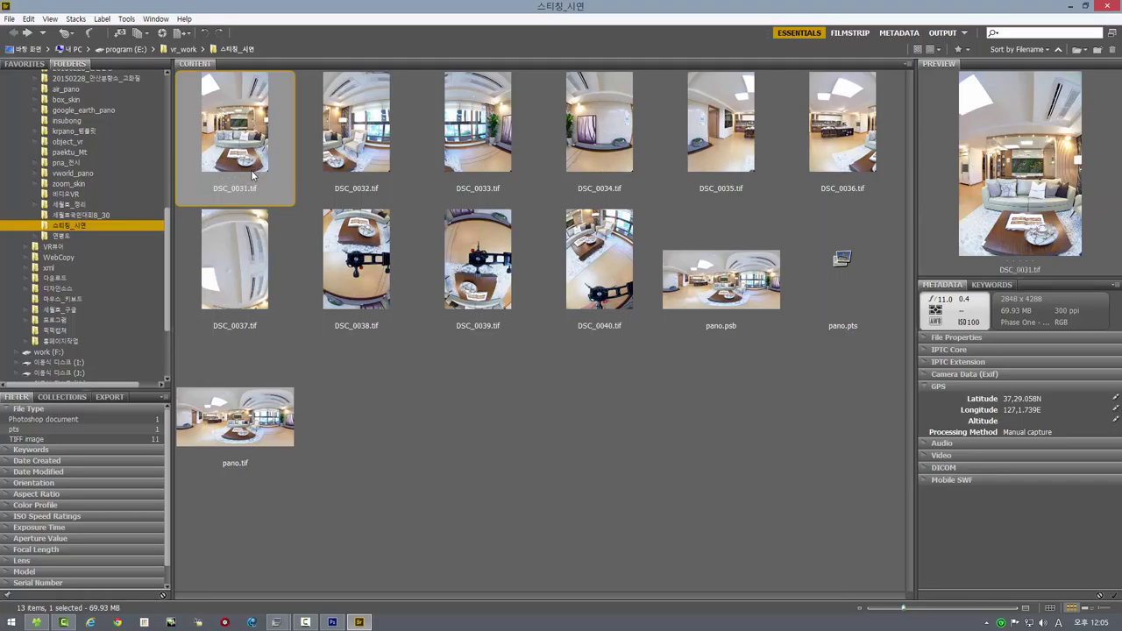
click(1037, 400)
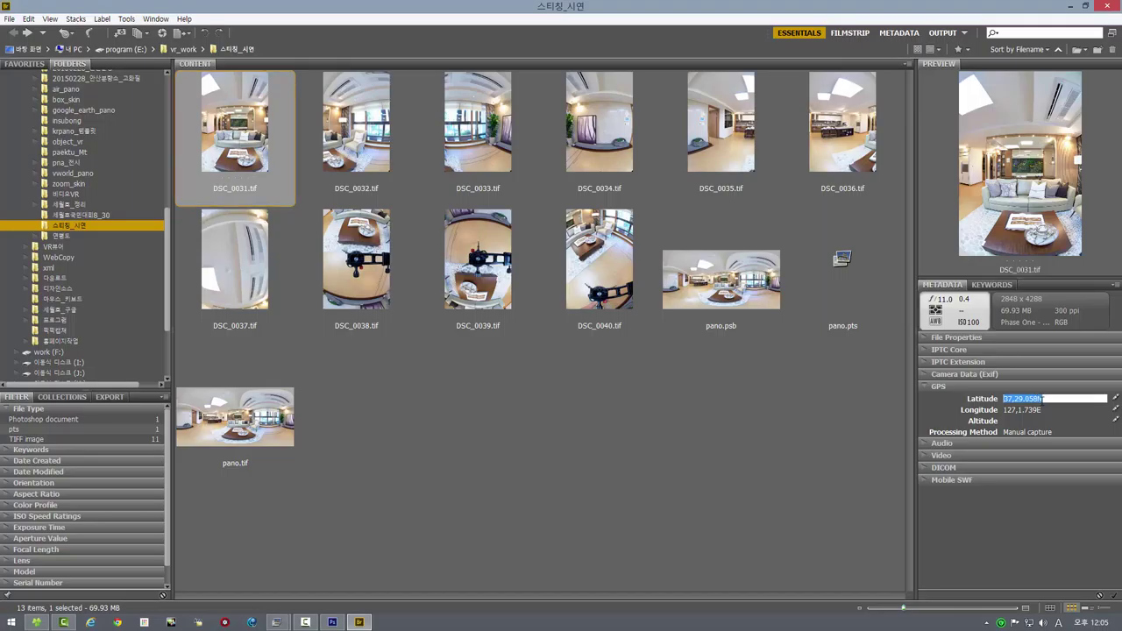
right_click(1017, 399)
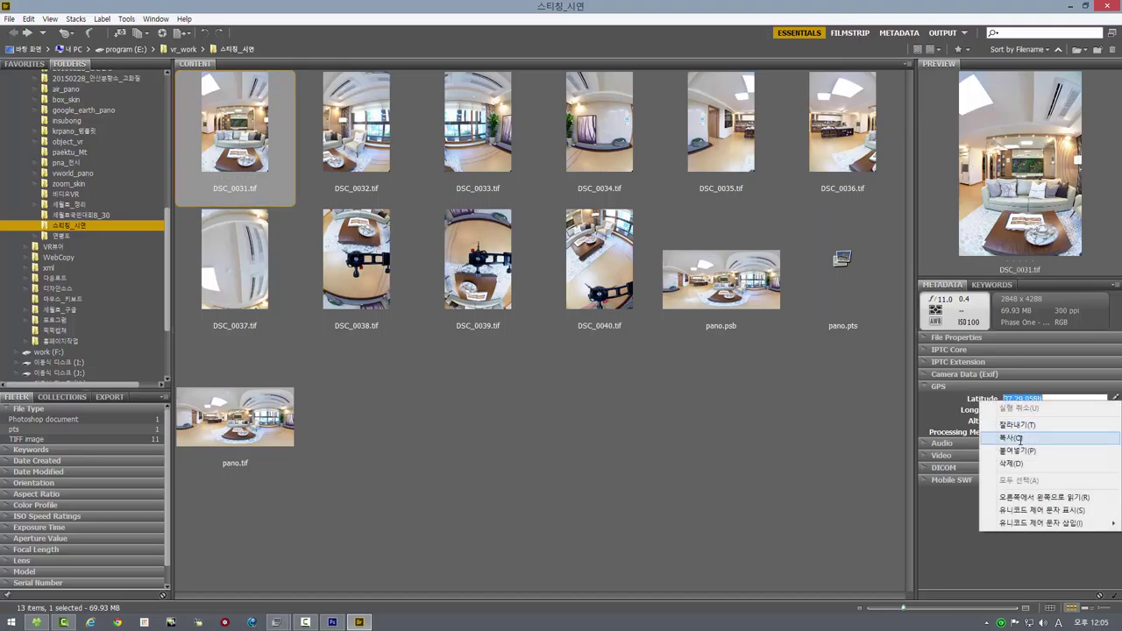
click(1016, 438)
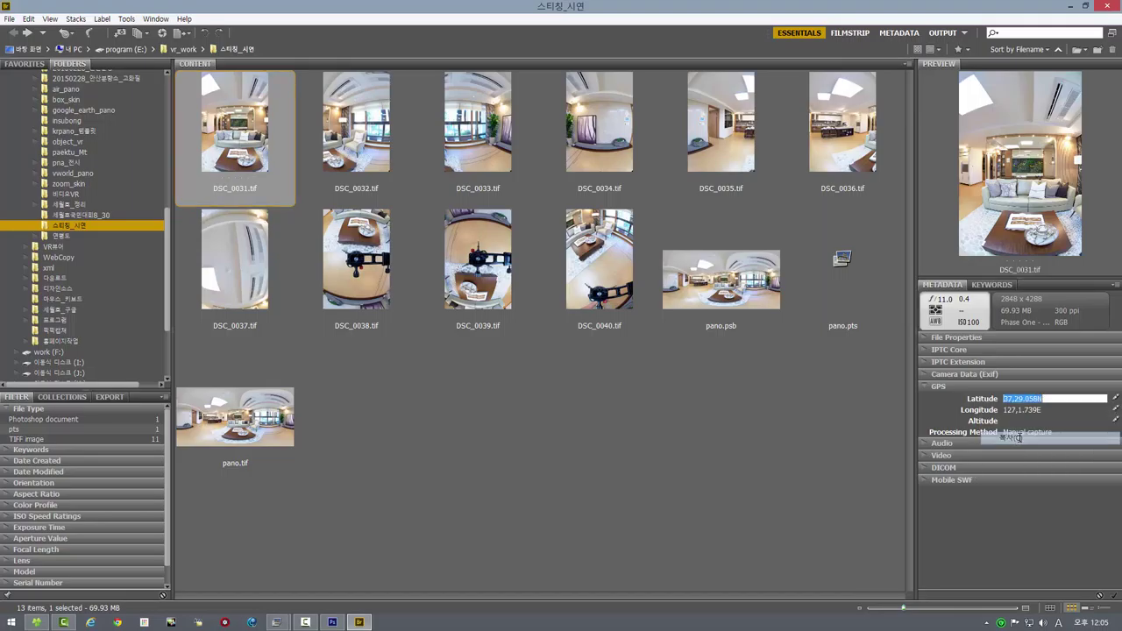
click(717, 299)
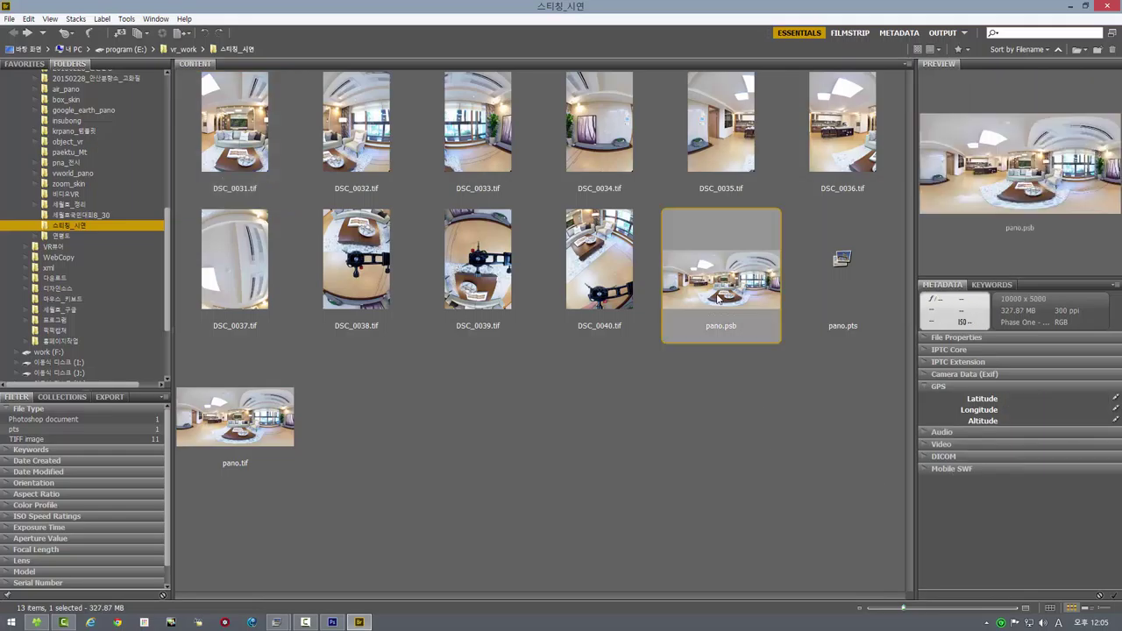
click(1043, 399)
right_click(1042, 400)
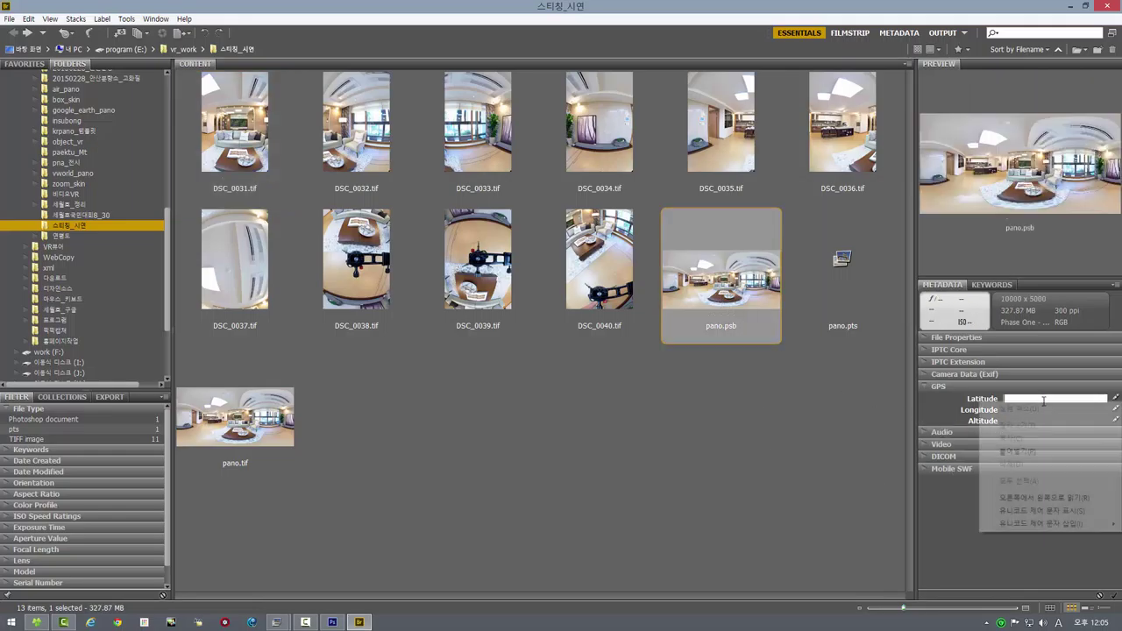
click(1030, 452)
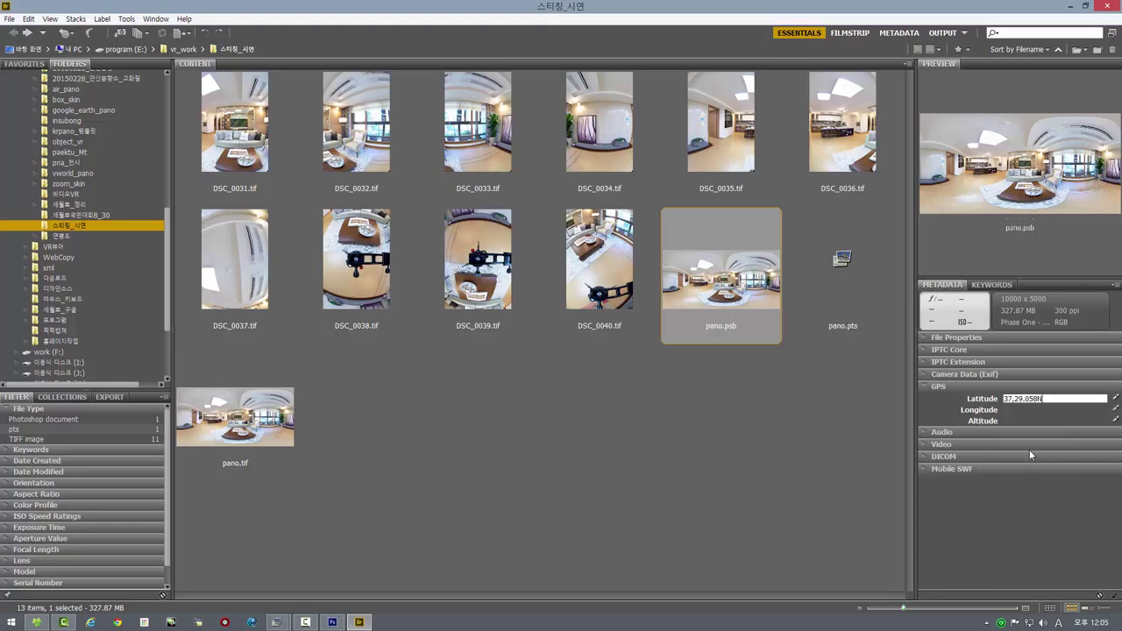
key(Return)
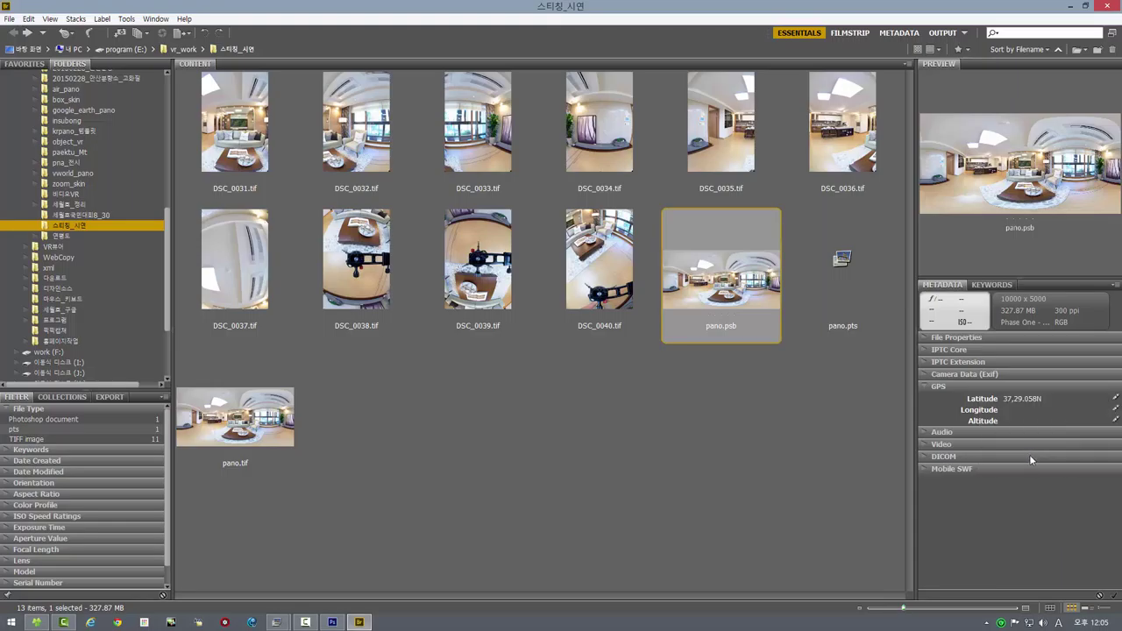
Copy the GPS longitude 127,1.739E from DSC_0031.tif into the metadata of pano.psb
click(259, 142)
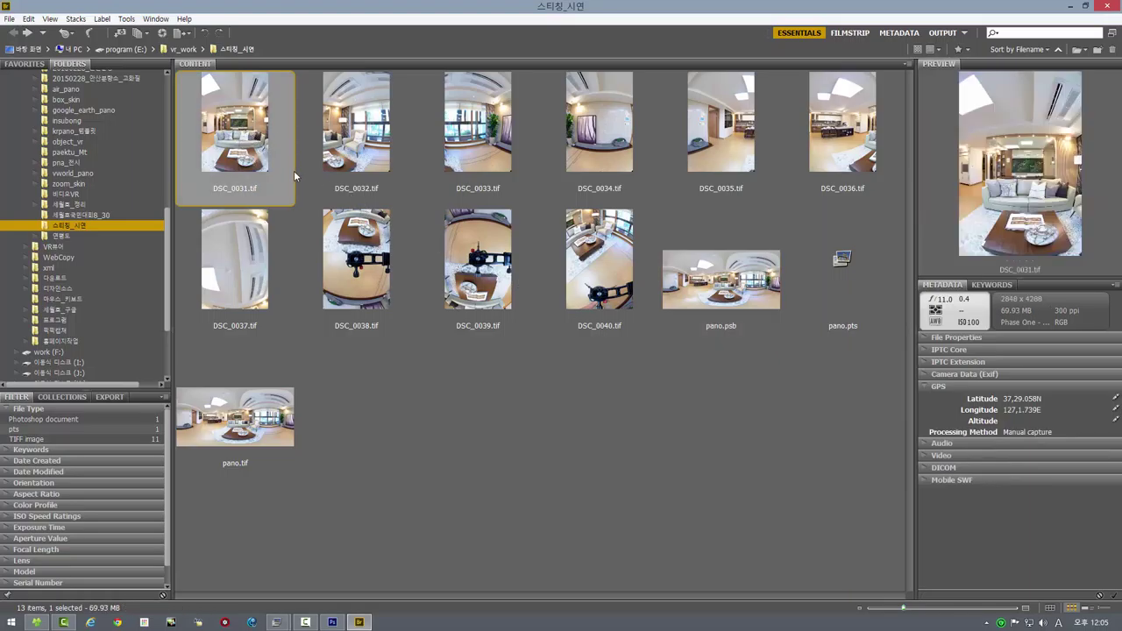
click(1040, 412)
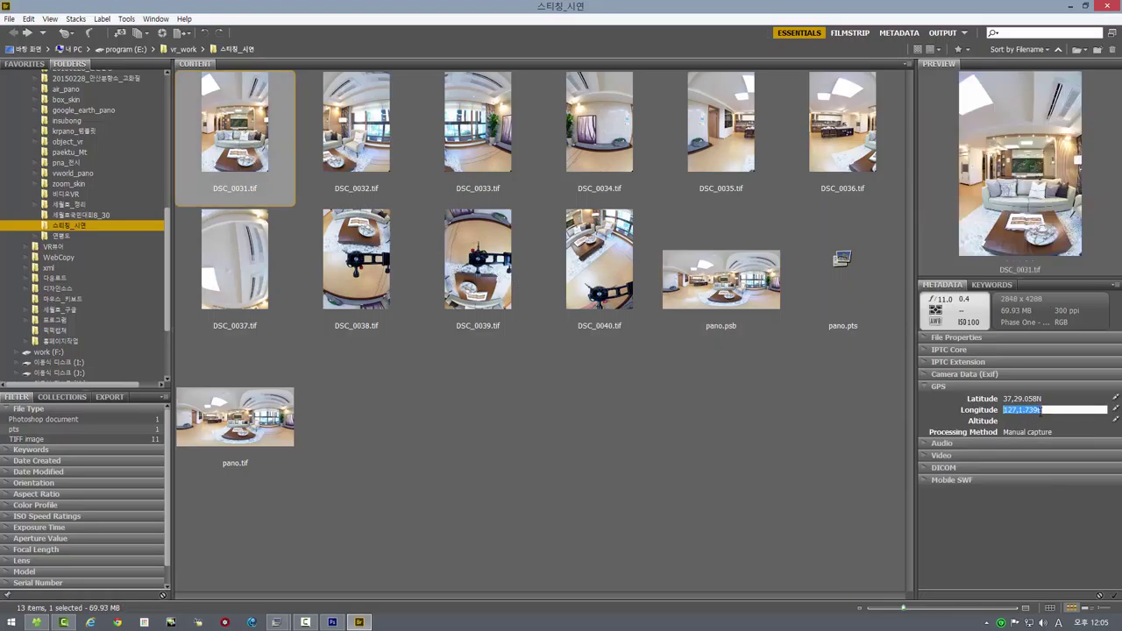
right_click(1022, 412)
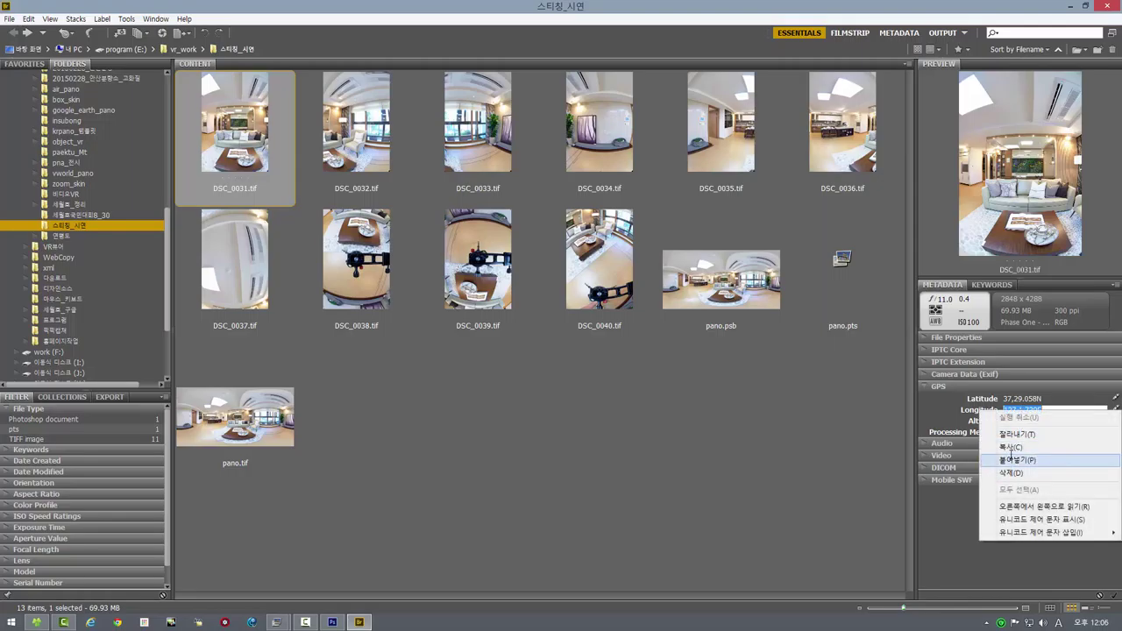
click(1010, 447)
click(721, 308)
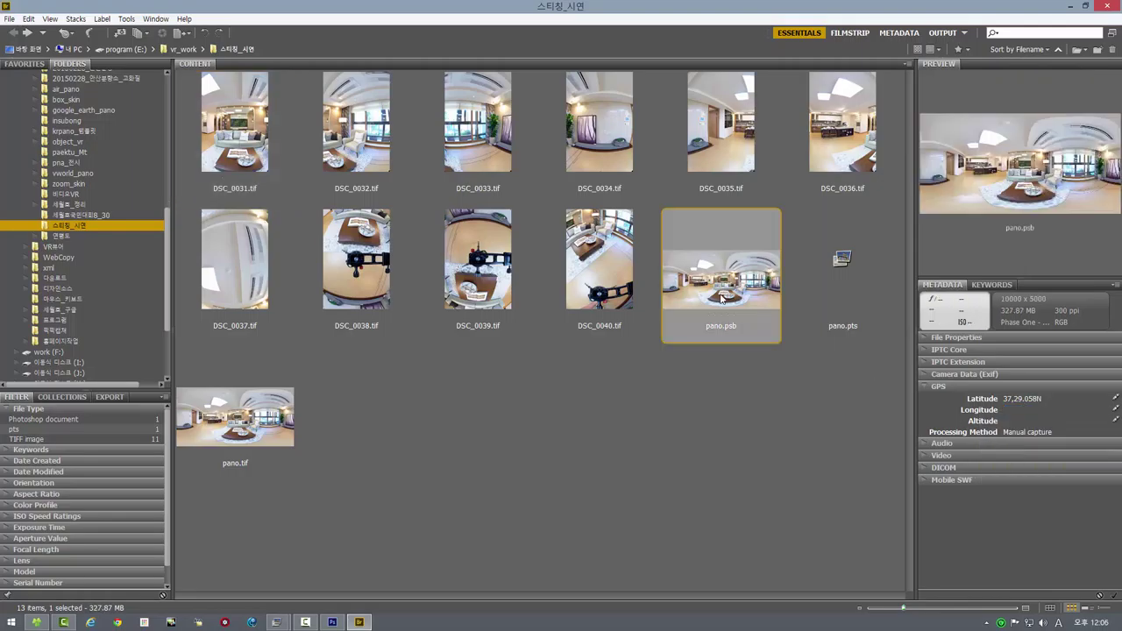
click(1039, 411)
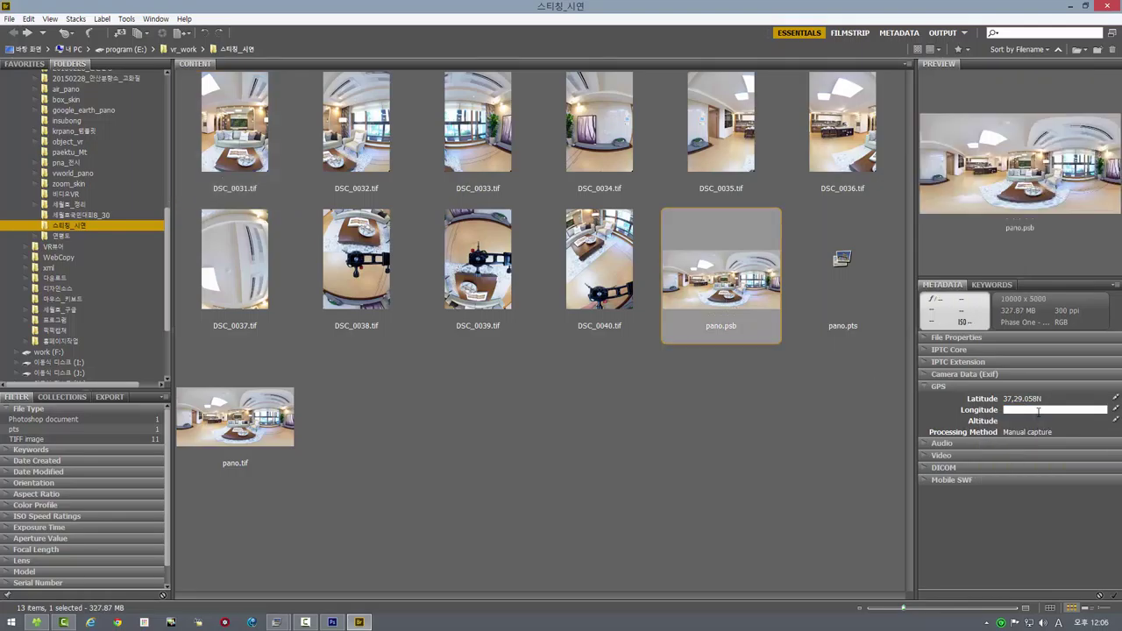
right_click(1038, 409)
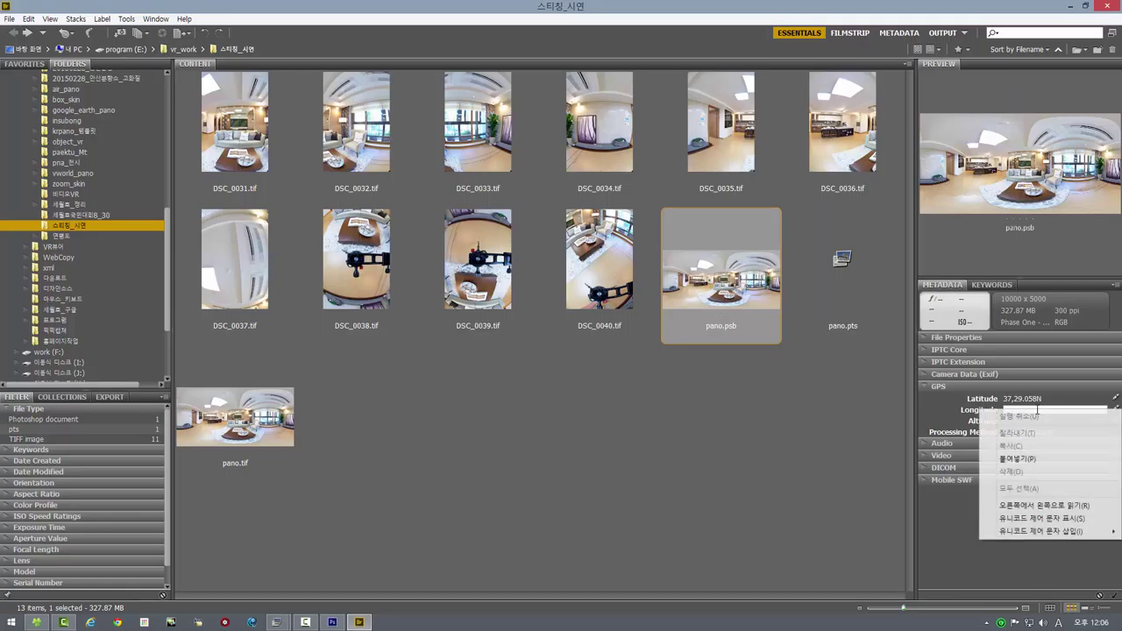
click(1034, 456)
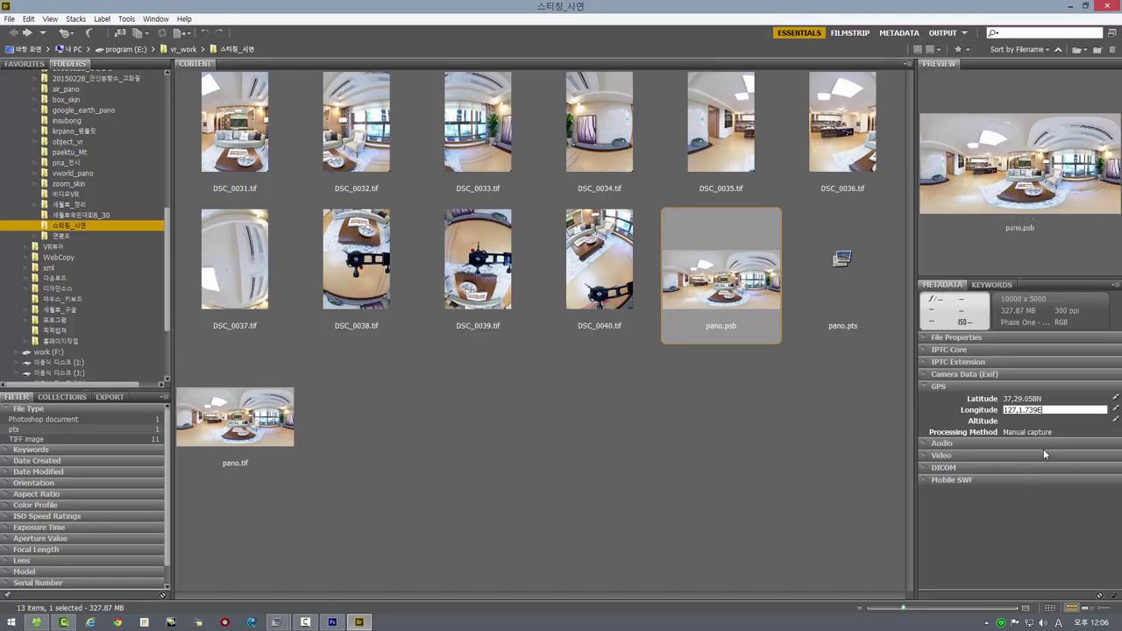
key(Return)
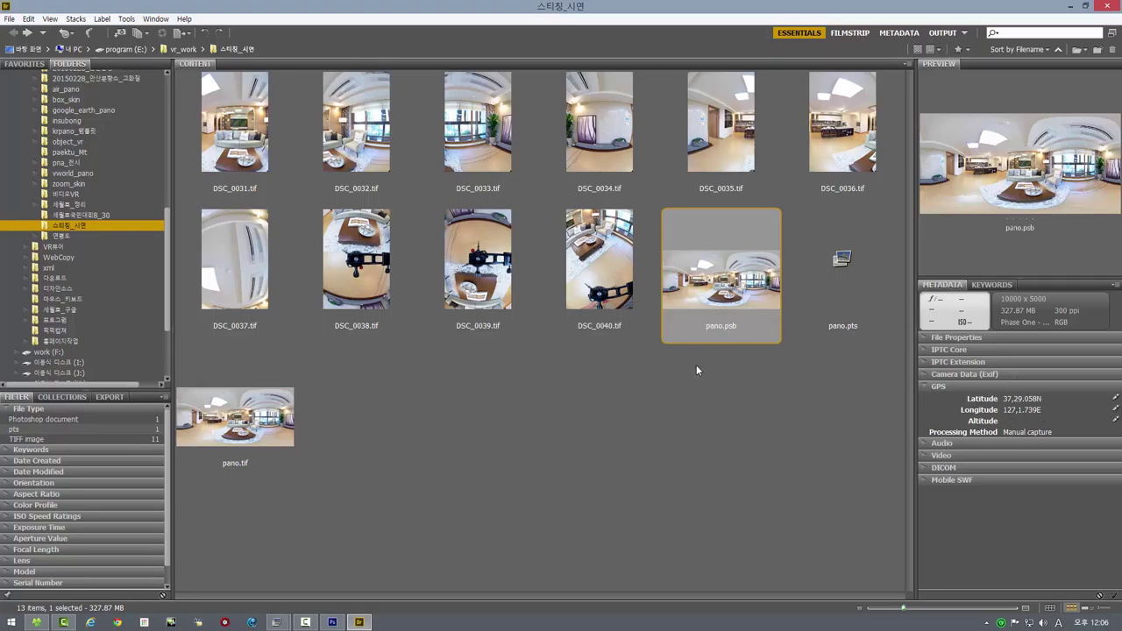
Compare the GPS metadata of pano.psb with that of the source image DSC_0031.tif
click(597, 280)
click(252, 136)
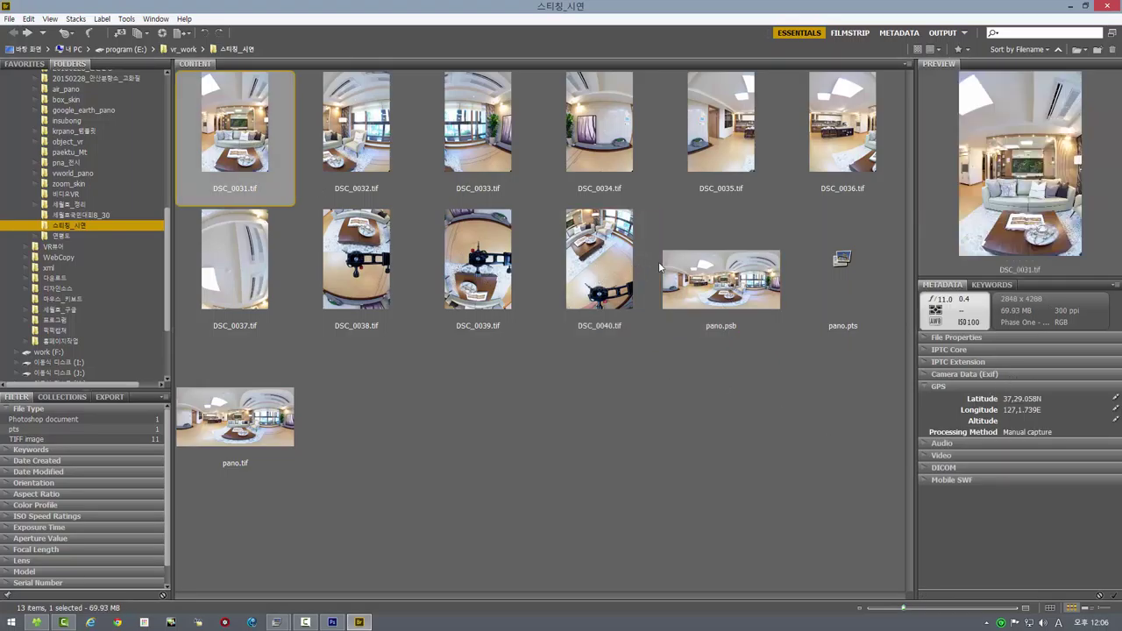
click(712, 282)
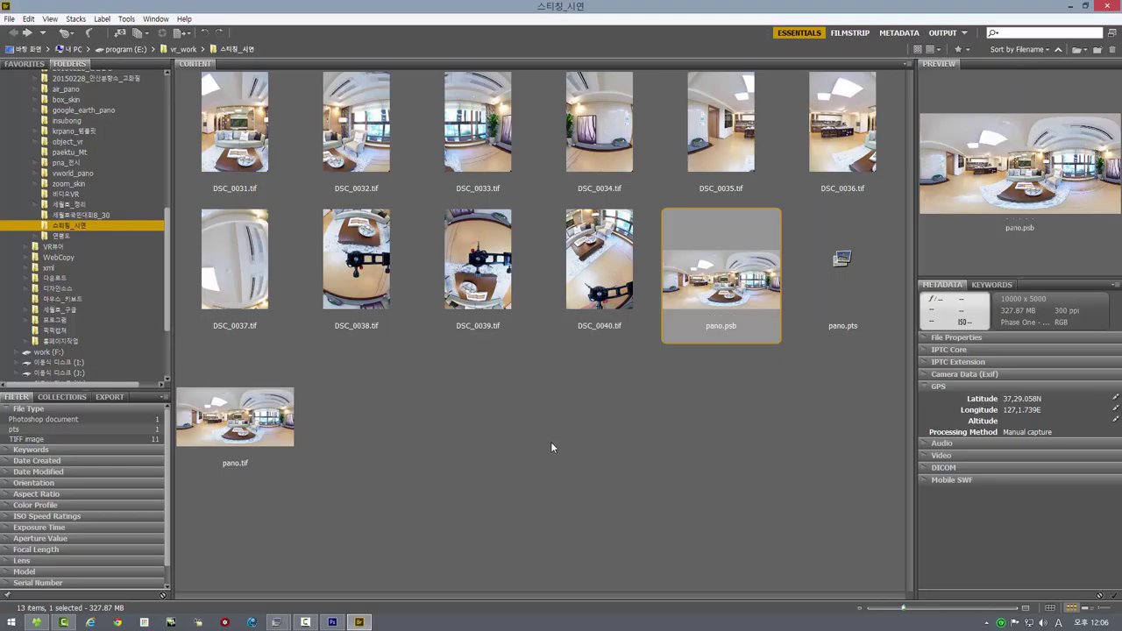
click(242, 134)
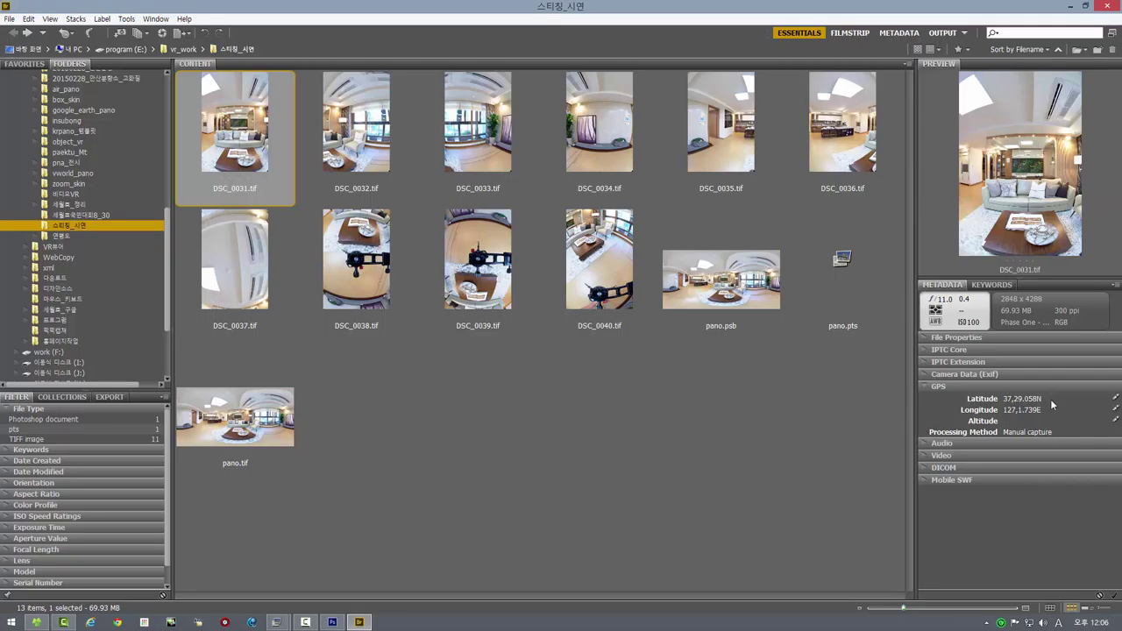
Switch to PTGui, view the camera location from the panorama's Metadata settings on Google Maps, and clear the map search
click(279, 623)
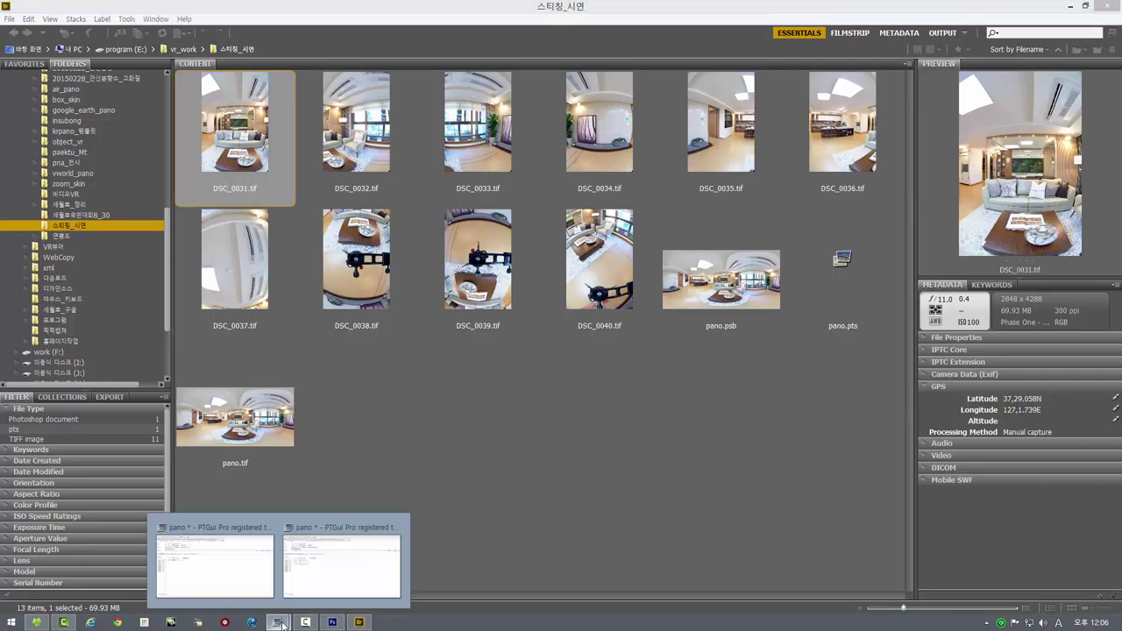
click(215, 571)
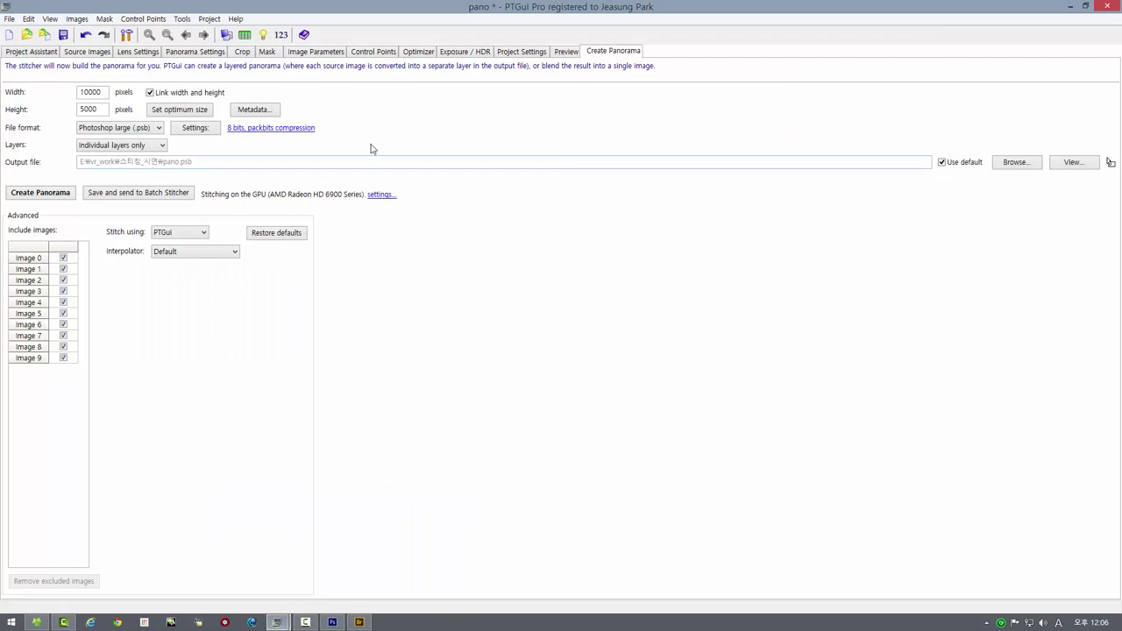
click(253, 110)
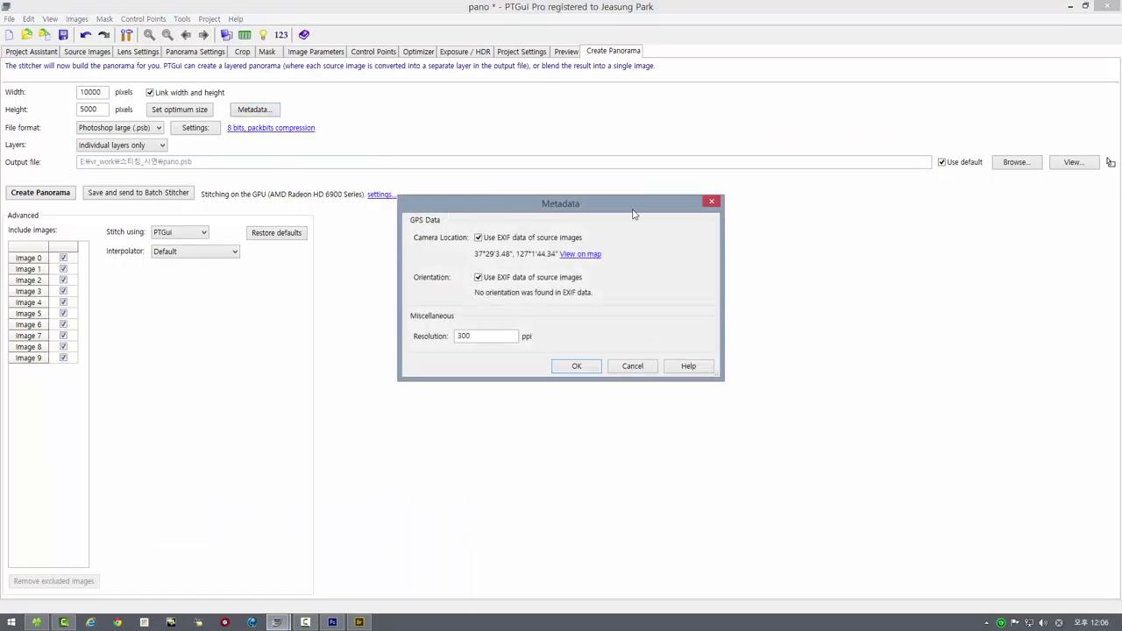
click(478, 238)
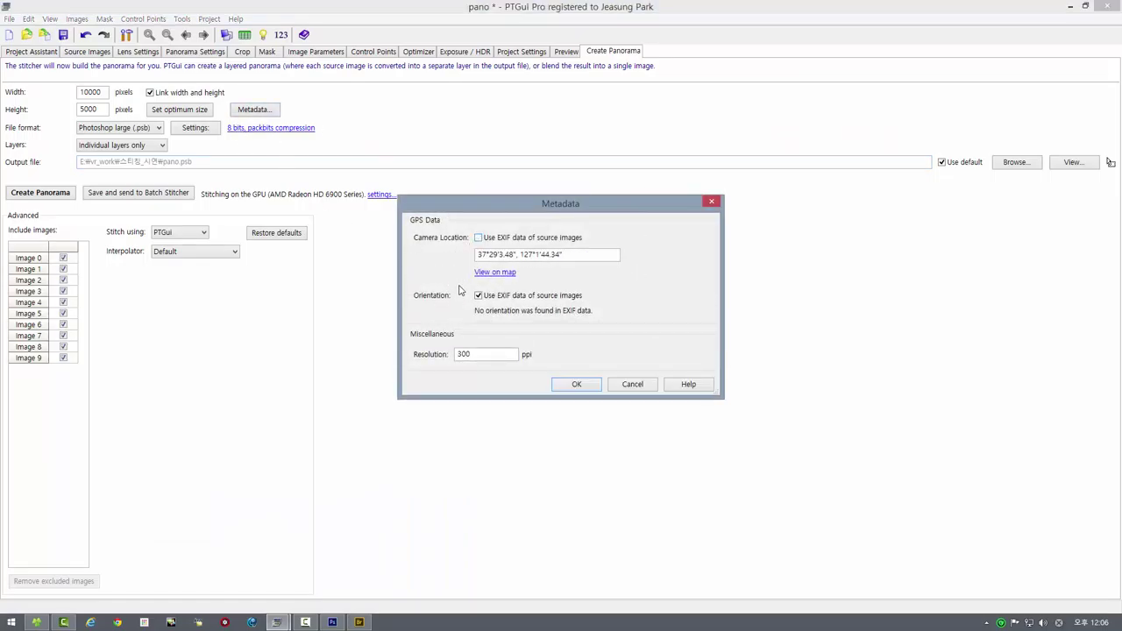
click(478, 239)
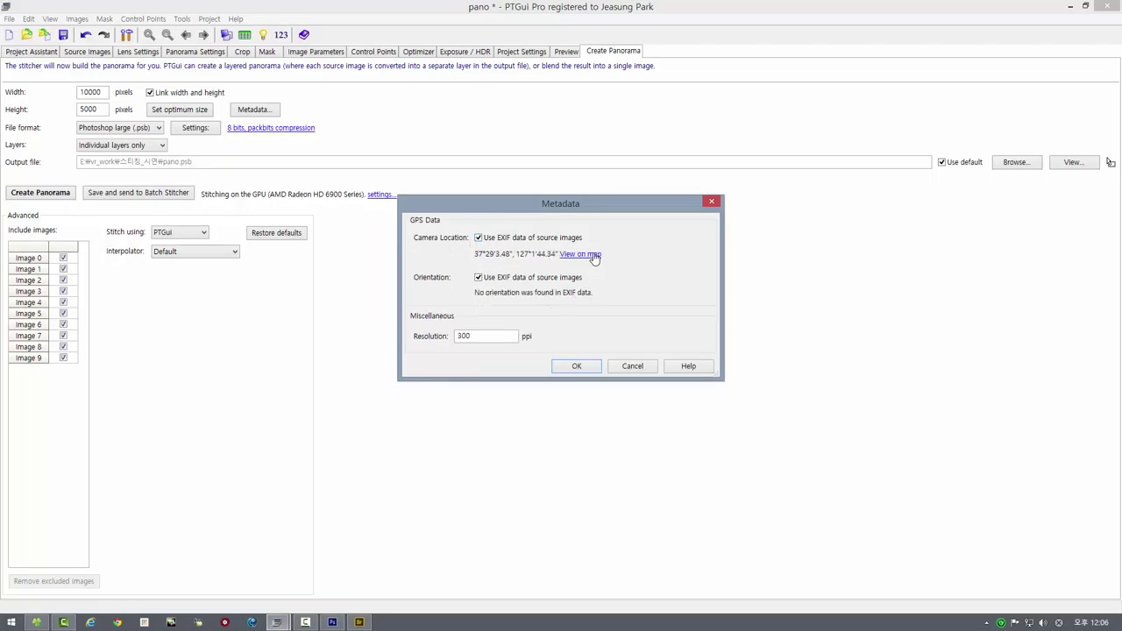
click(593, 255)
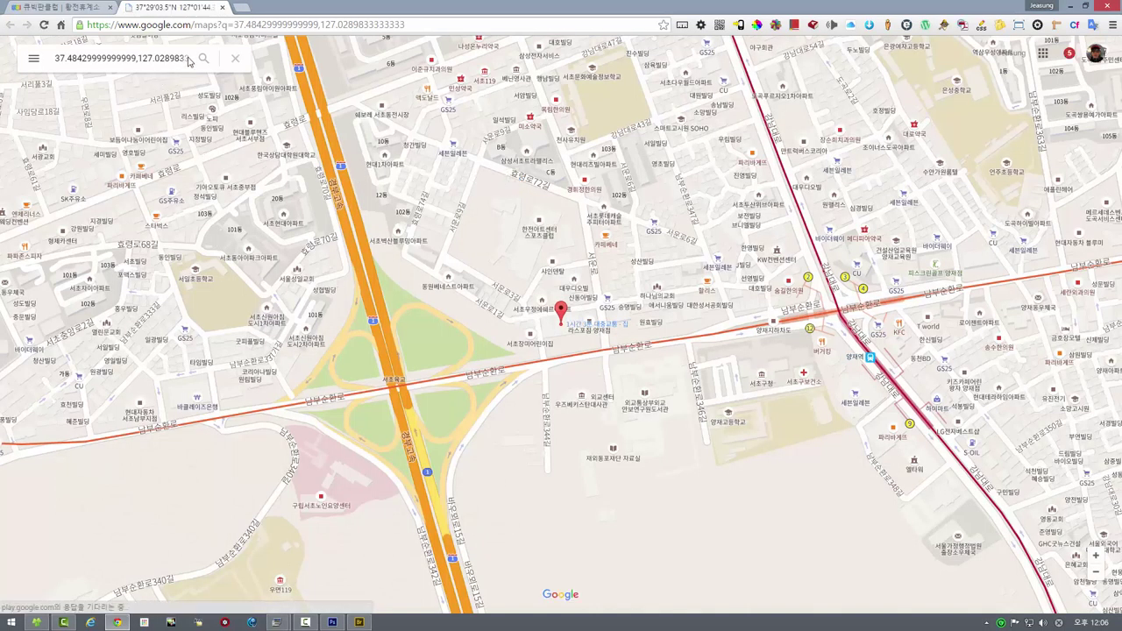
click(235, 58)
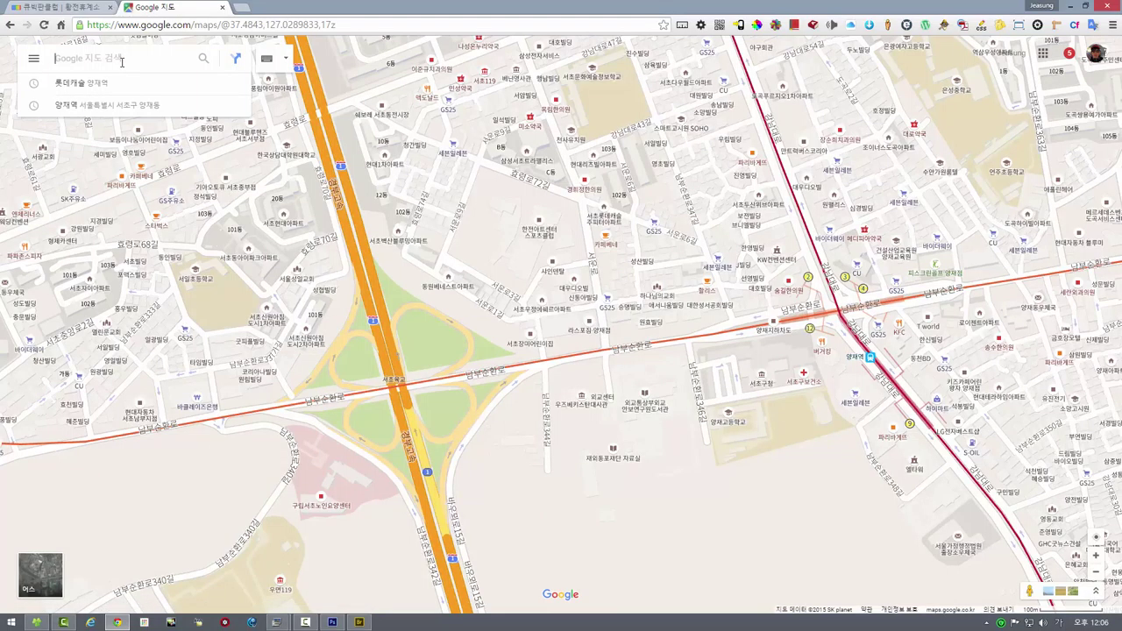
text(서울)
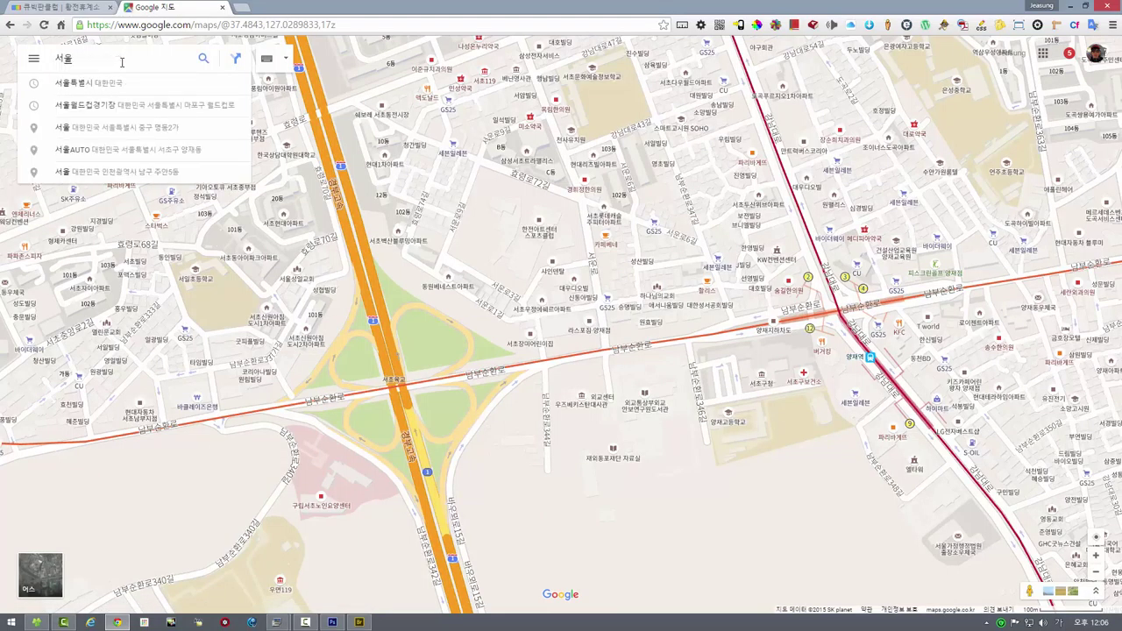
text(시청)
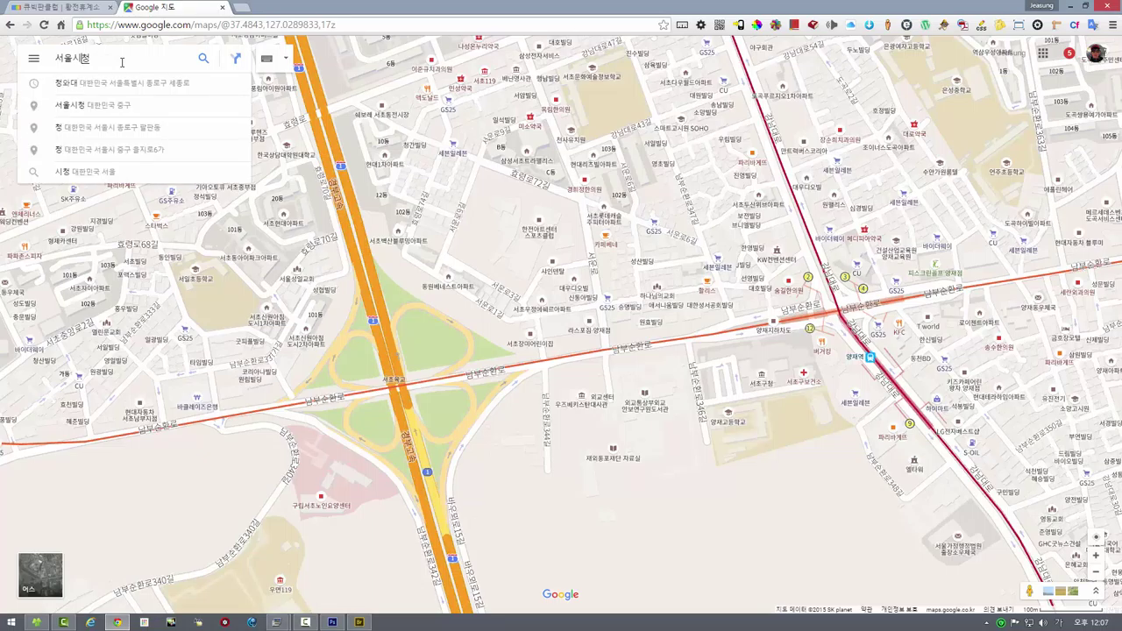
key(BackSpace)
key(BackSpace)
key(BackSpace)
key(BackSpace)
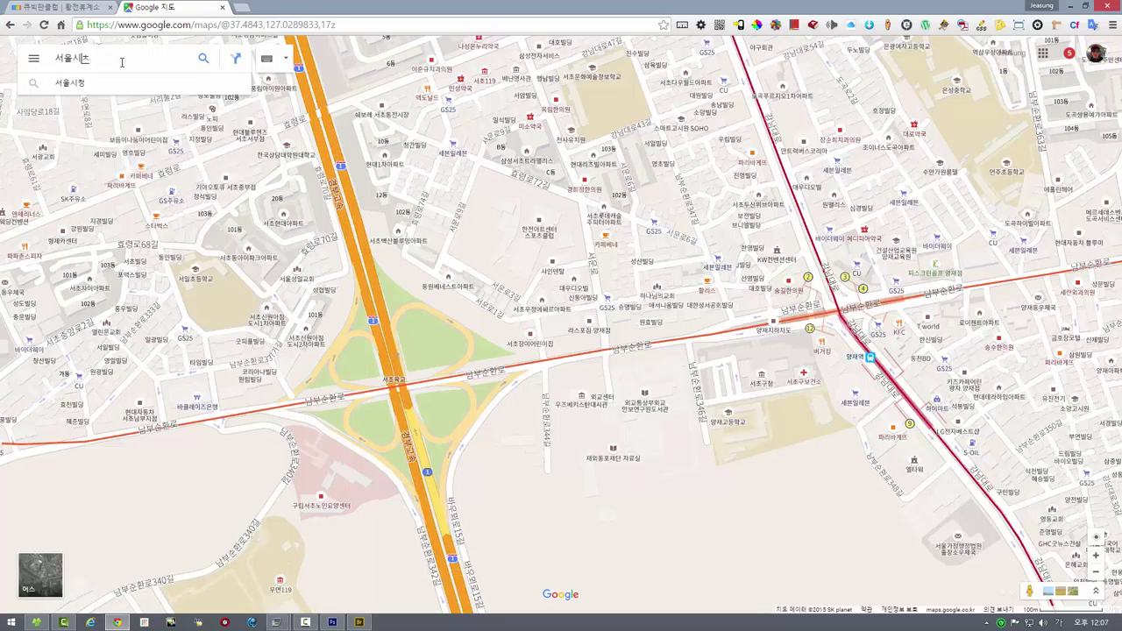
Search the map for 청와대 and copy the coordinates 37.586442, 126.974854 of a point just below its marker
text(청와대)
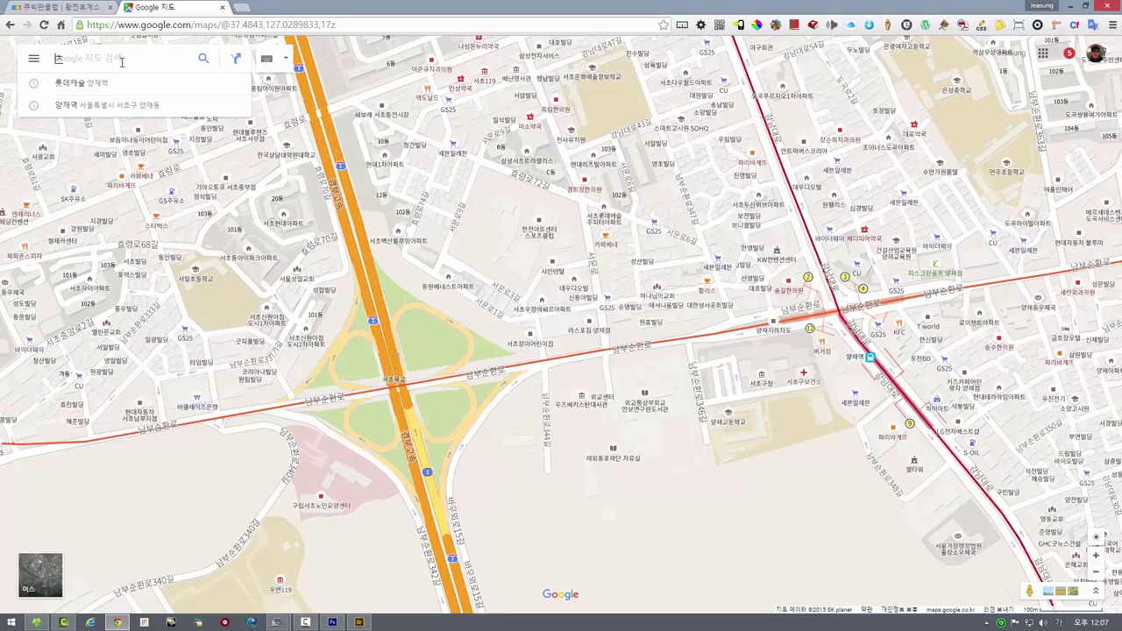
key(Return)
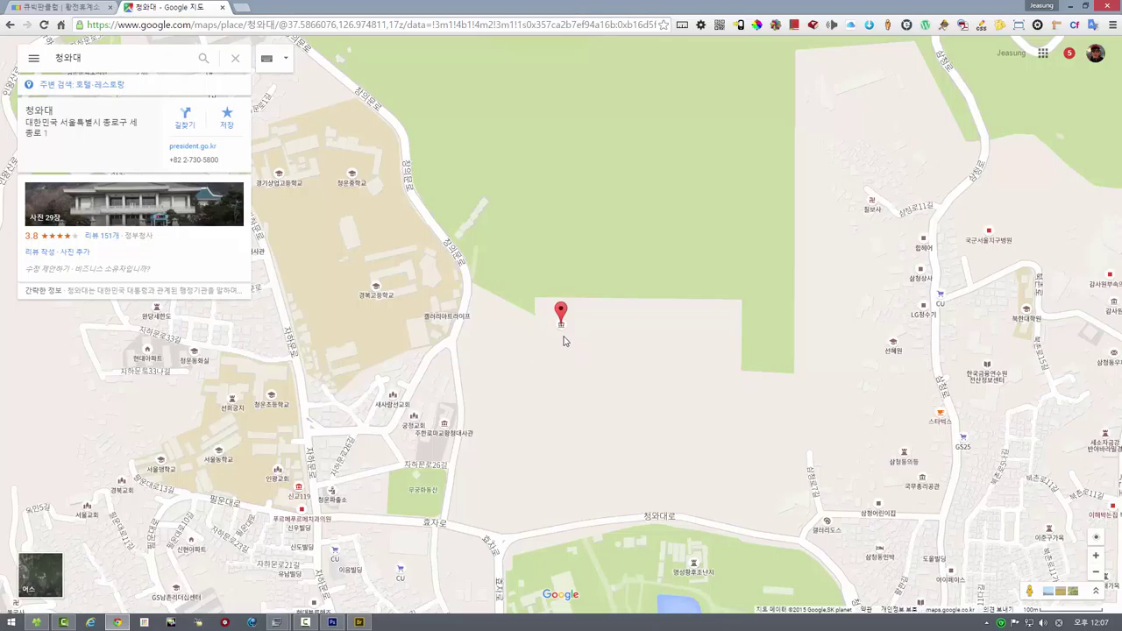
scroll(563, 341, up, 1)
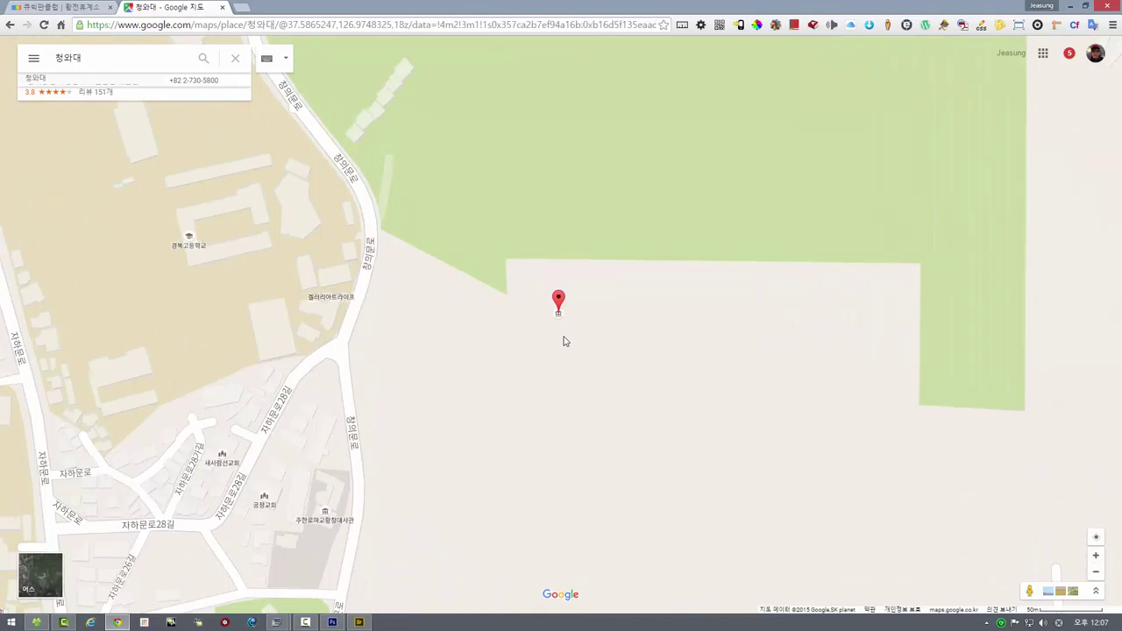
click(563, 341)
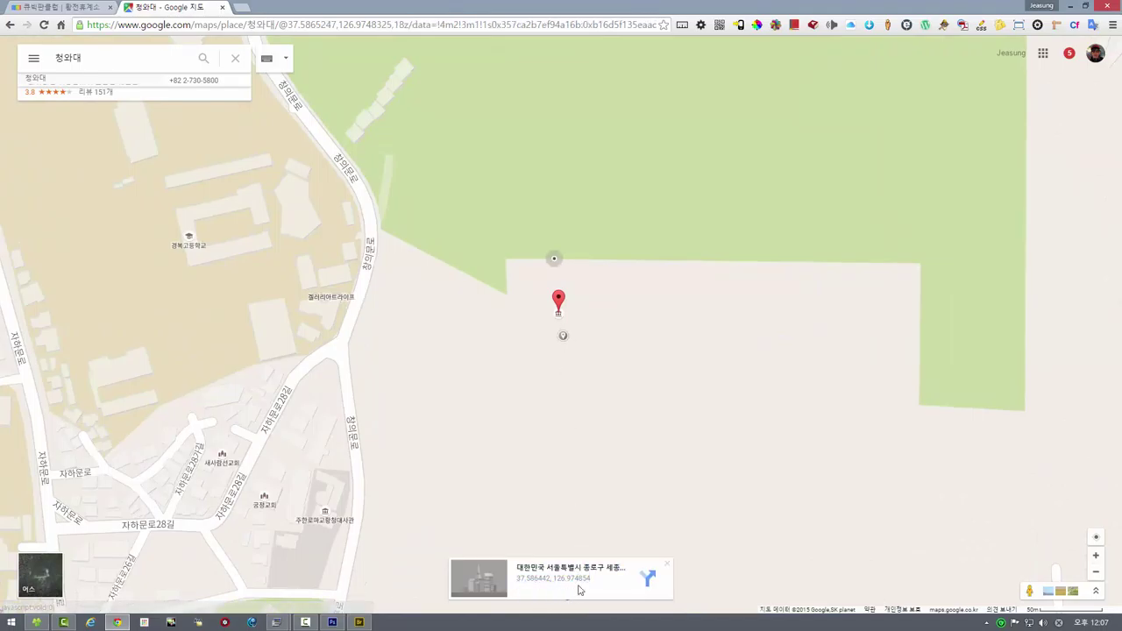
drag(594, 582, 521, 583)
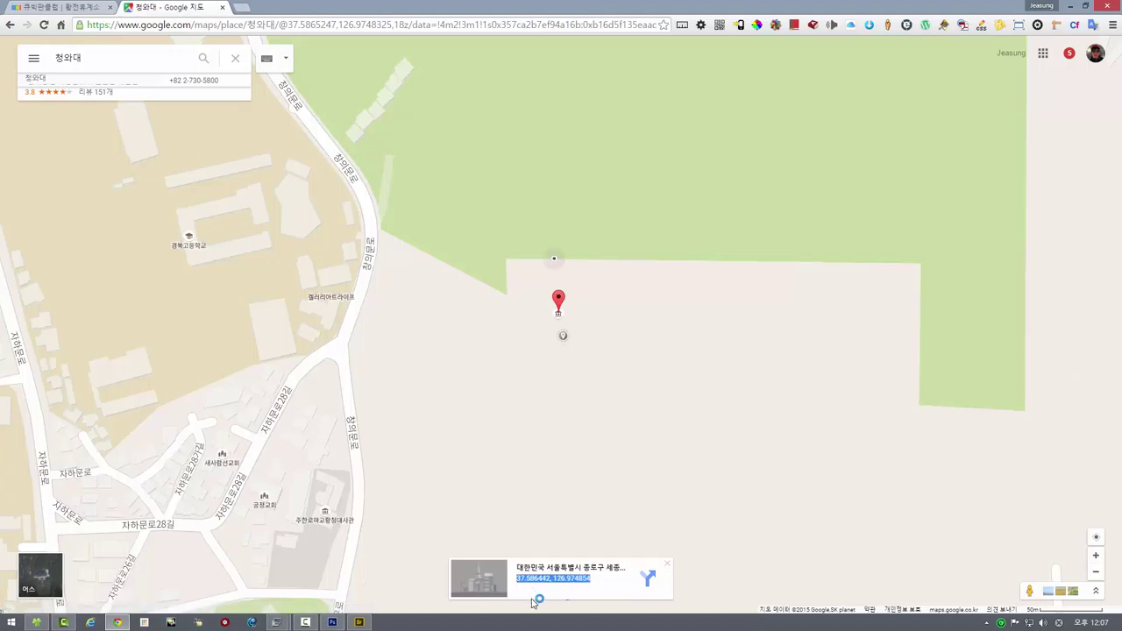
right_click(576, 582)
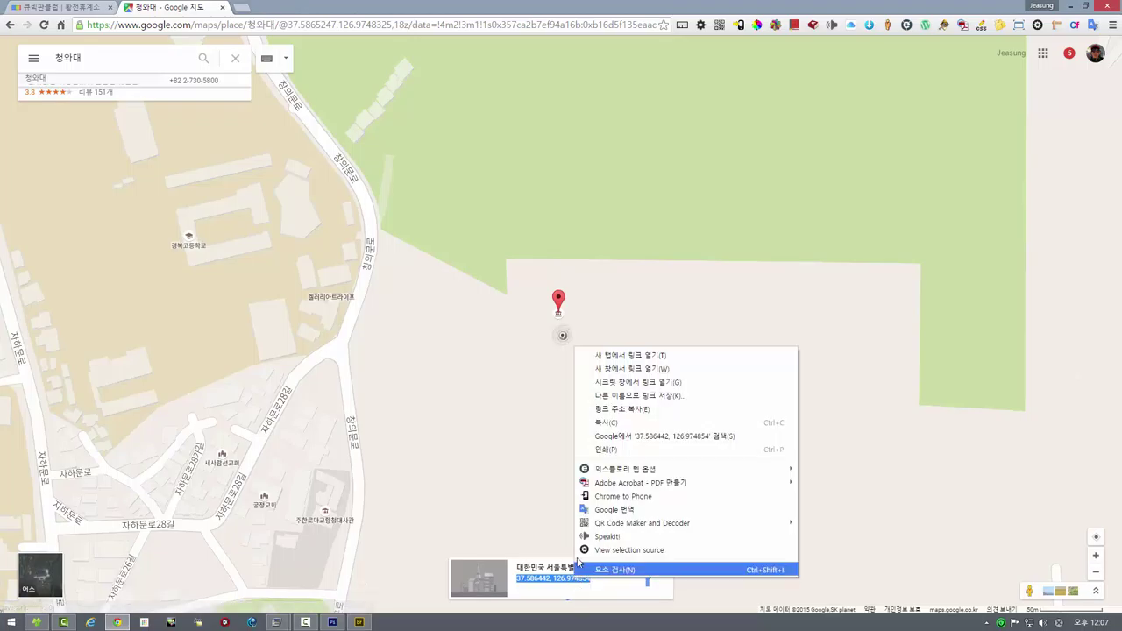
click(630, 424)
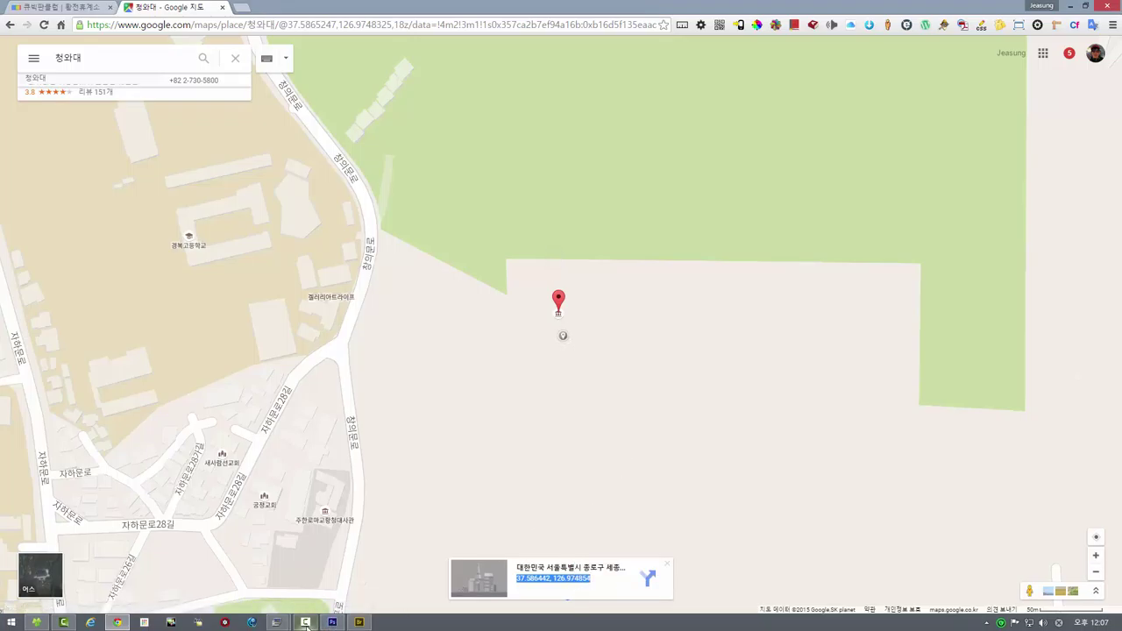
Switch to PTGui, replace the EXIF camera location in the panorama's metadata with 37.586442, 126.974854, and check the saved entry
mouse_move(305, 624)
click(312, 578)
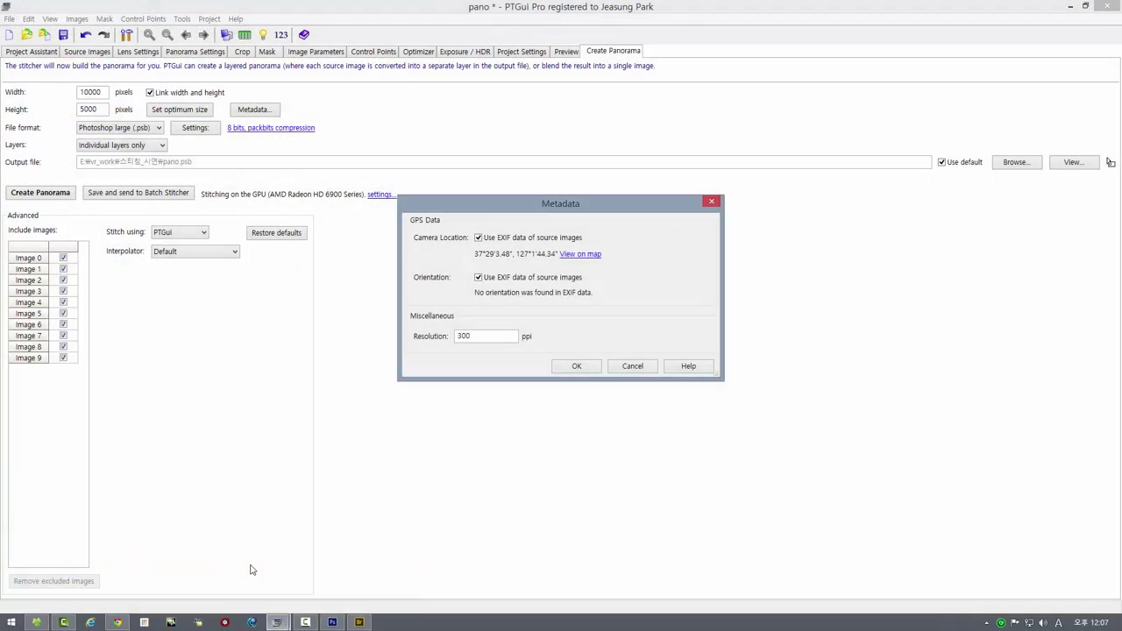
click(479, 237)
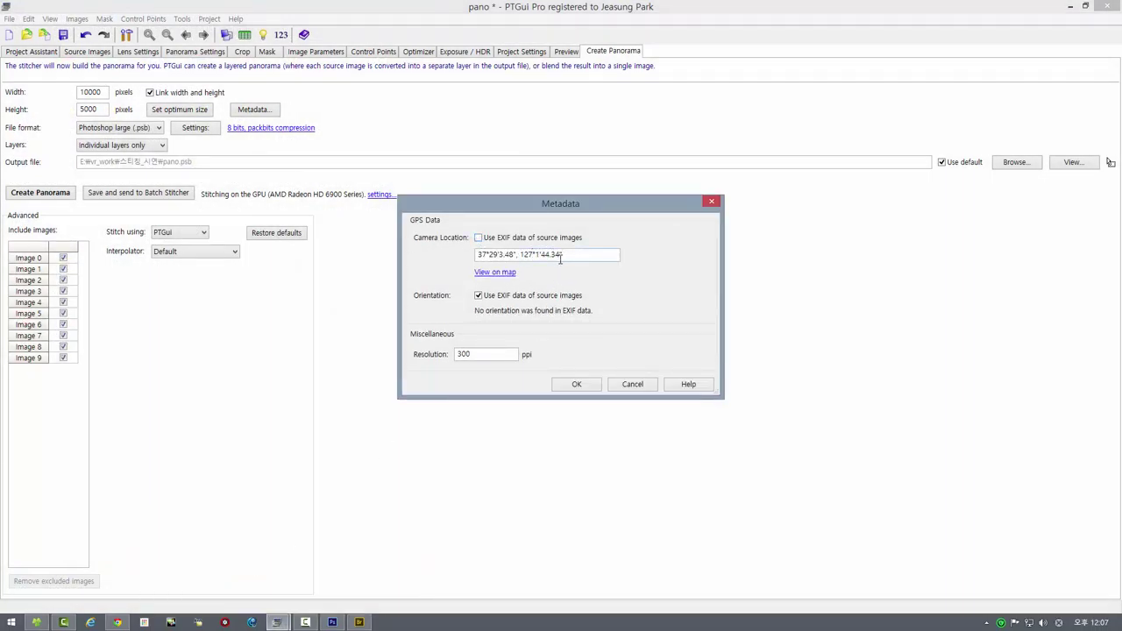
key(ctrl+a)
key(ctrl+v)
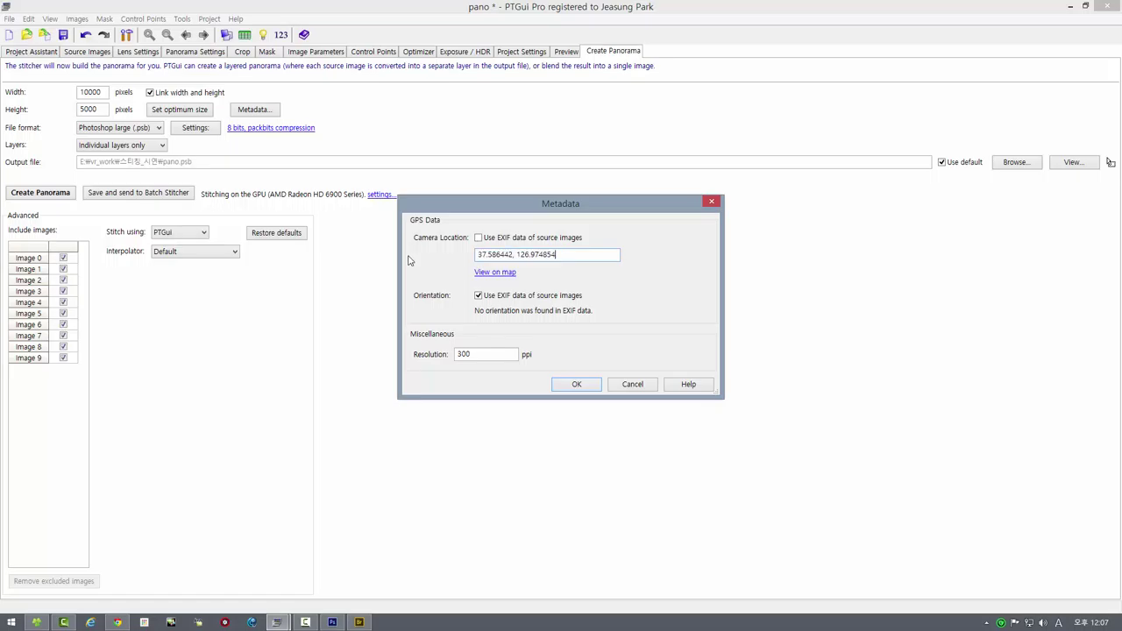
click(571, 389)
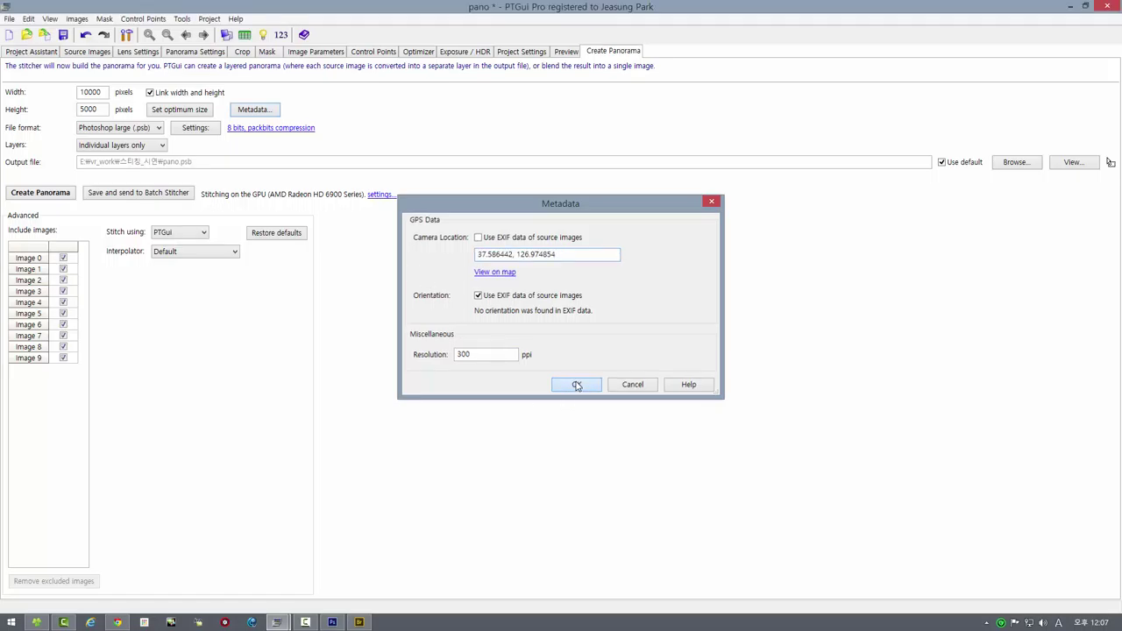
click(254, 110)
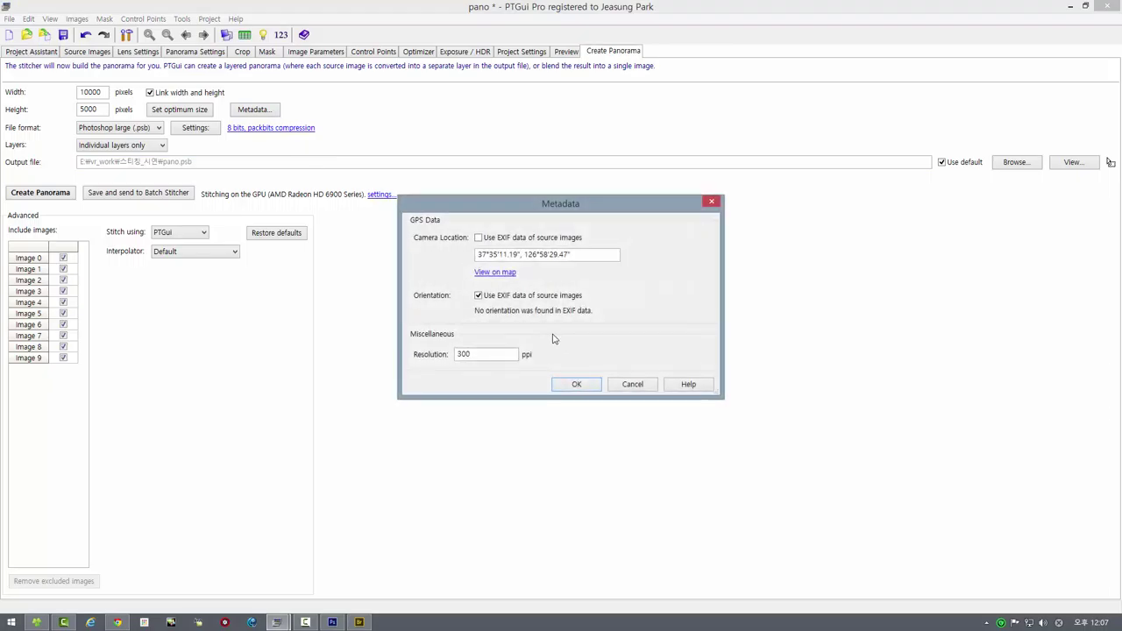
click(633, 385)
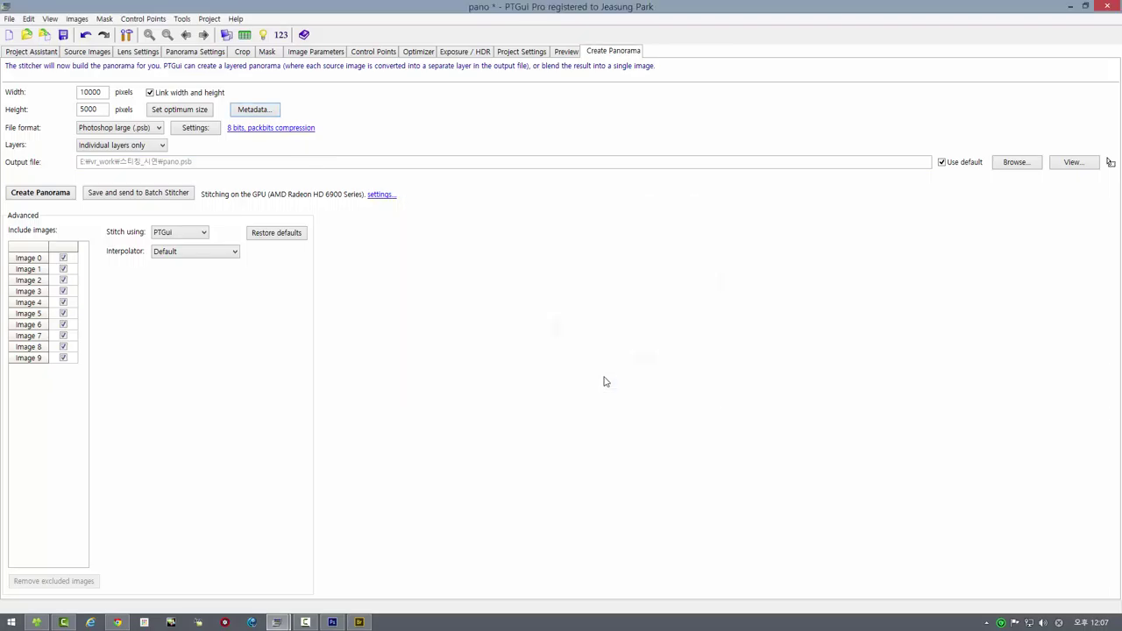
Create the pano.psb panorama in Photoshop large format with individual layers only, at 10000 × 5000 pixels
click(55, 194)
click(688, 292)
Switch to Adobe Bridge and compare the GPS metadata of pano.tif and pano.psb
click(358, 621)
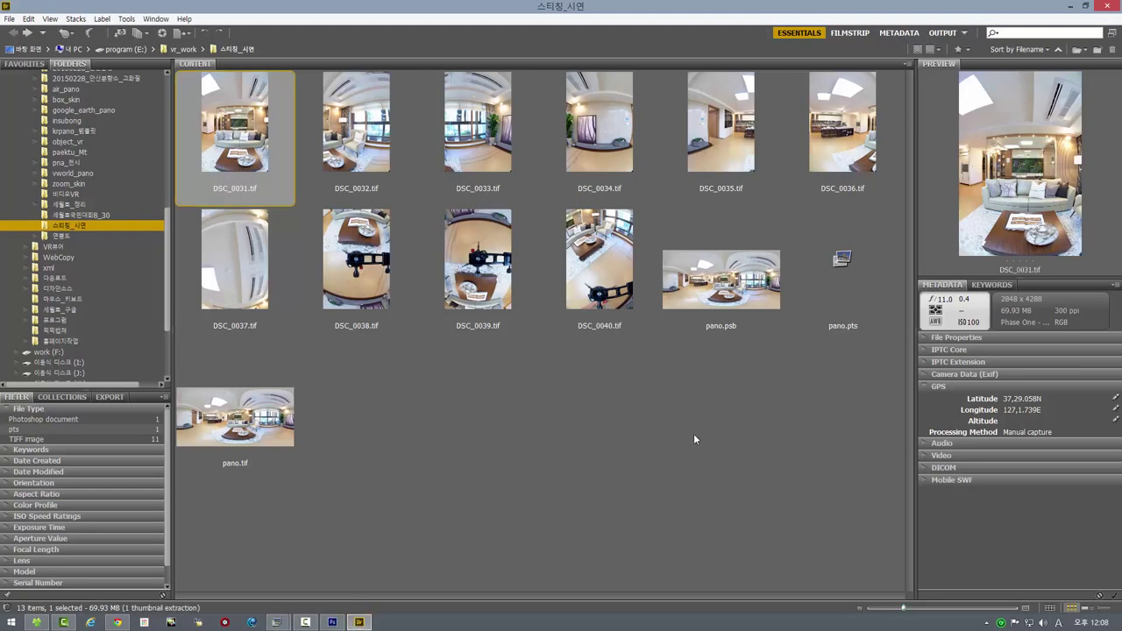
click(245, 417)
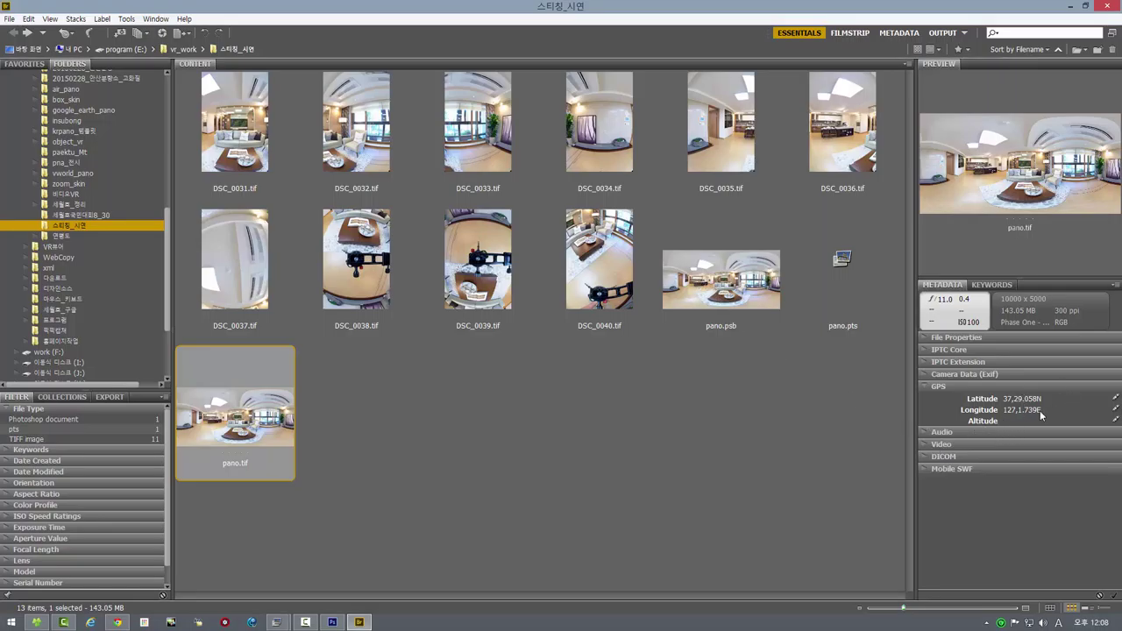
click(716, 292)
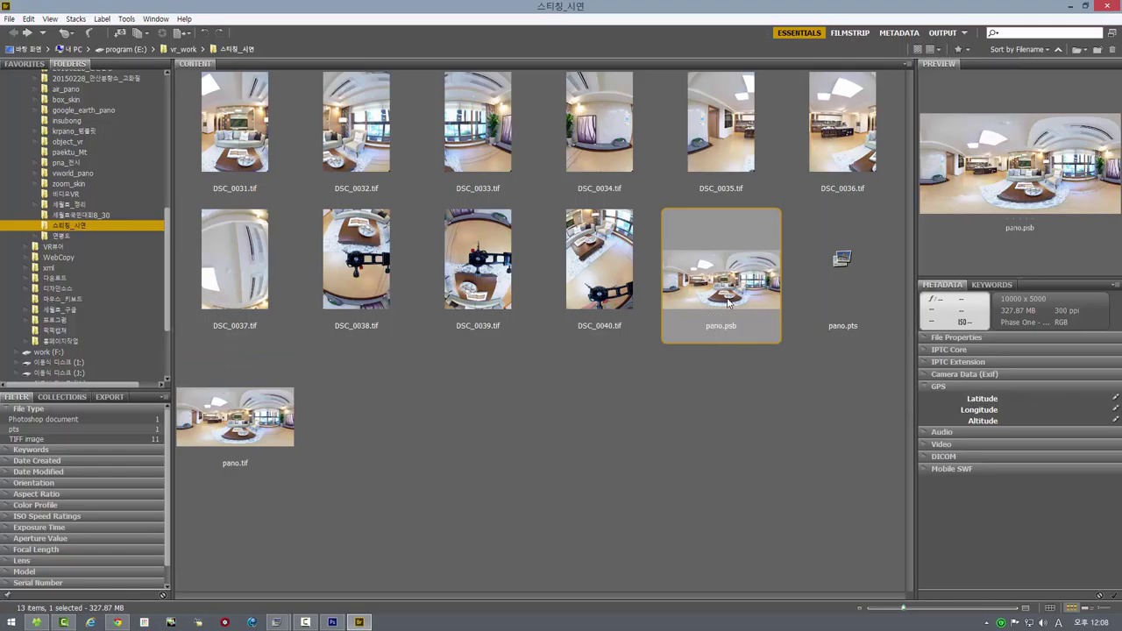
Copy the GPS latitude 37,29.058N from pano.tif into the metadata of pano.psb
click(234, 417)
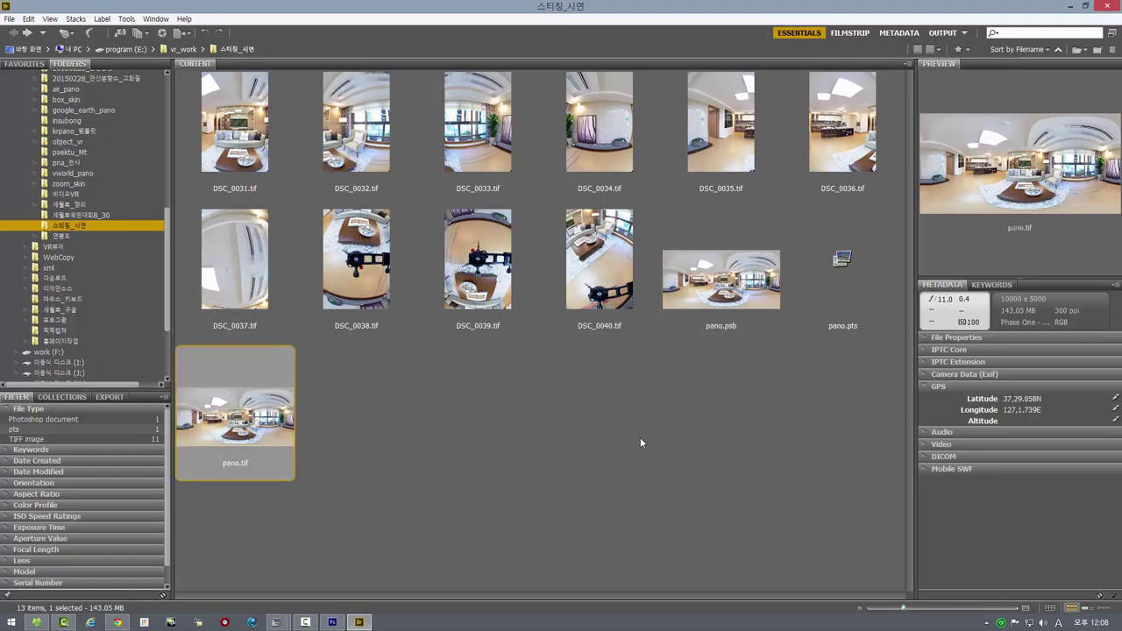
click(1036, 403)
right_click(1035, 403)
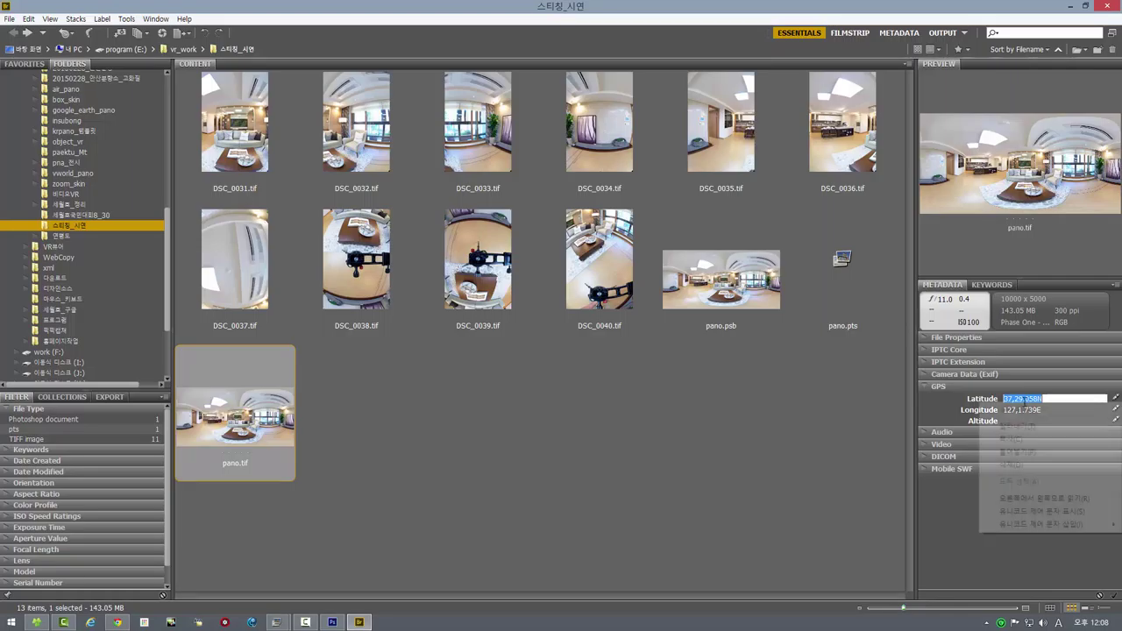
click(786, 335)
click(786, 335)
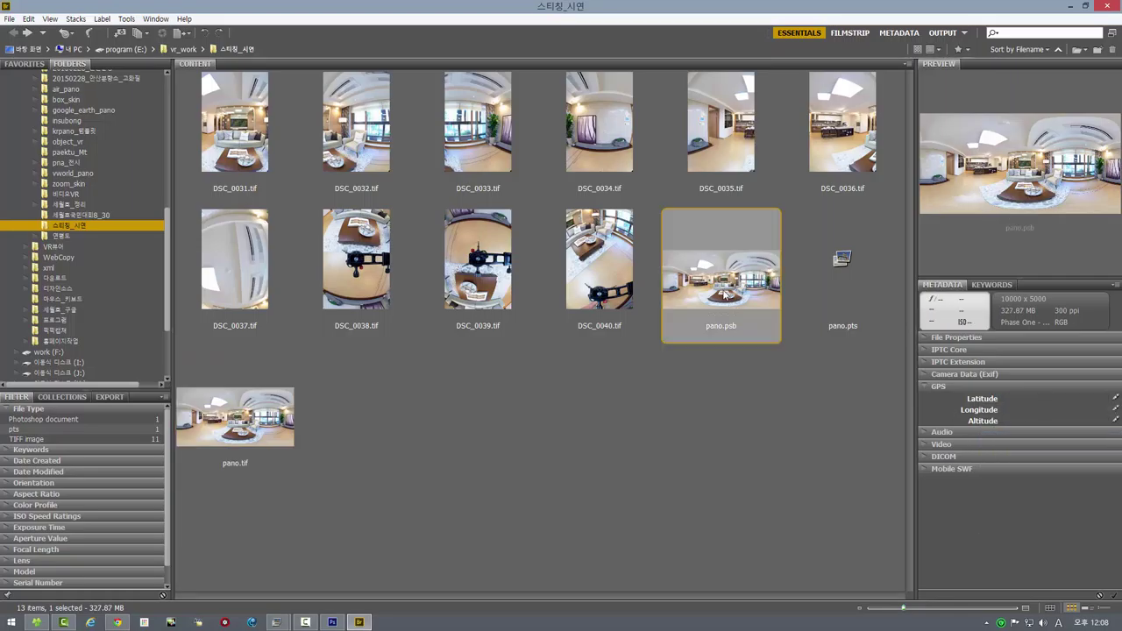
click(1046, 399)
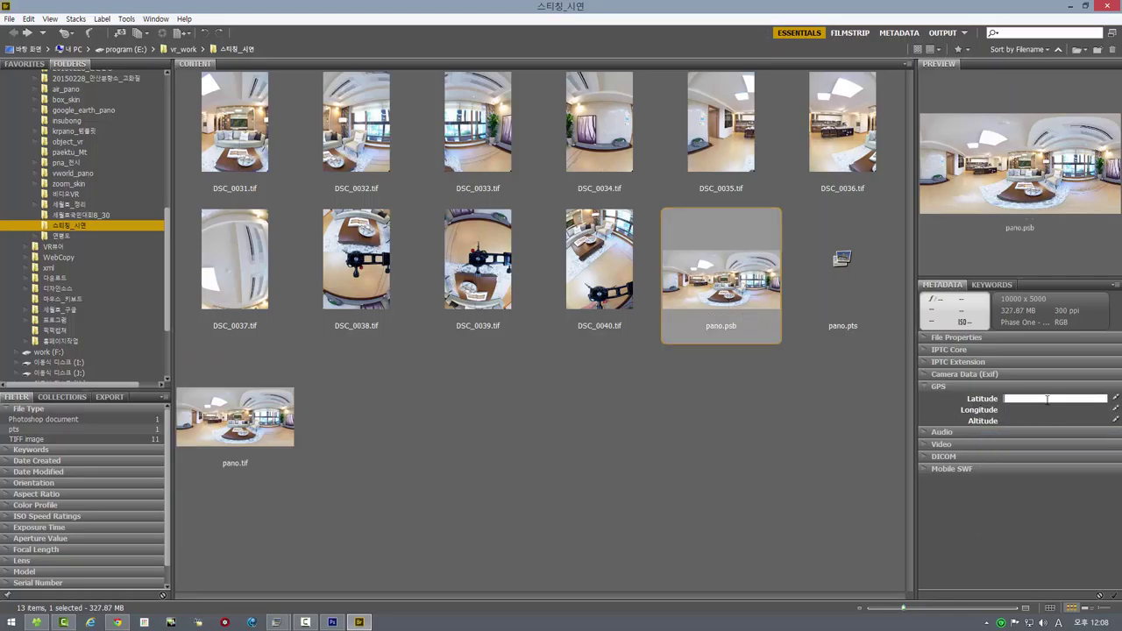
key(ctrl+v)
key(Return)
Copy the GPS longitude 127,1.739E from pano.tif into the metadata of pano.psb
click(254, 421)
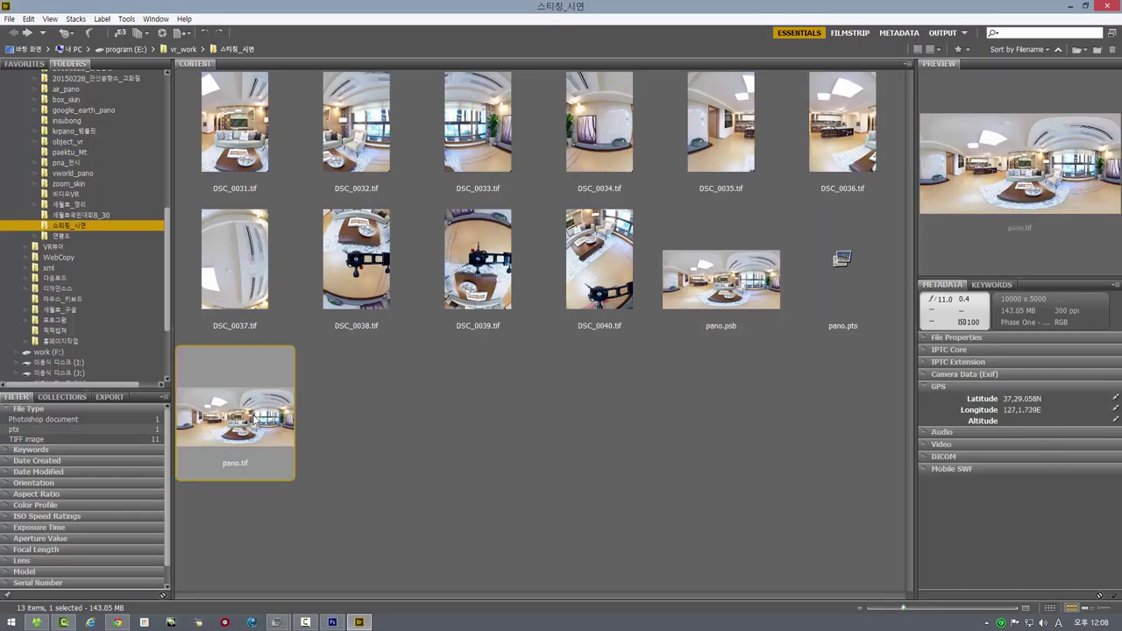
click(1034, 410)
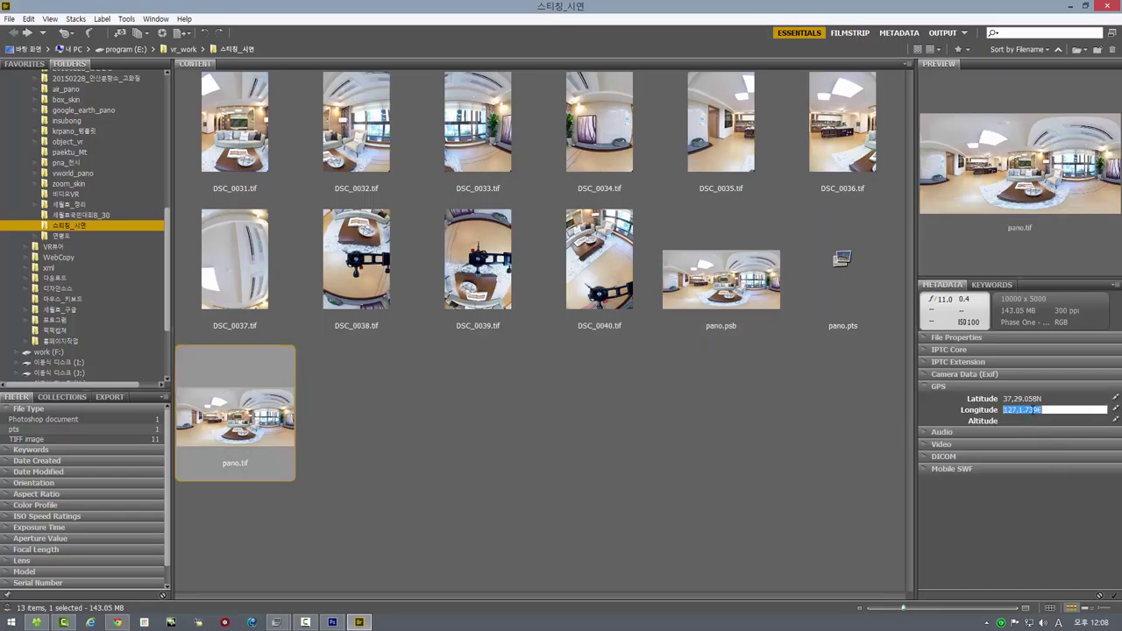
right_click(1033, 409)
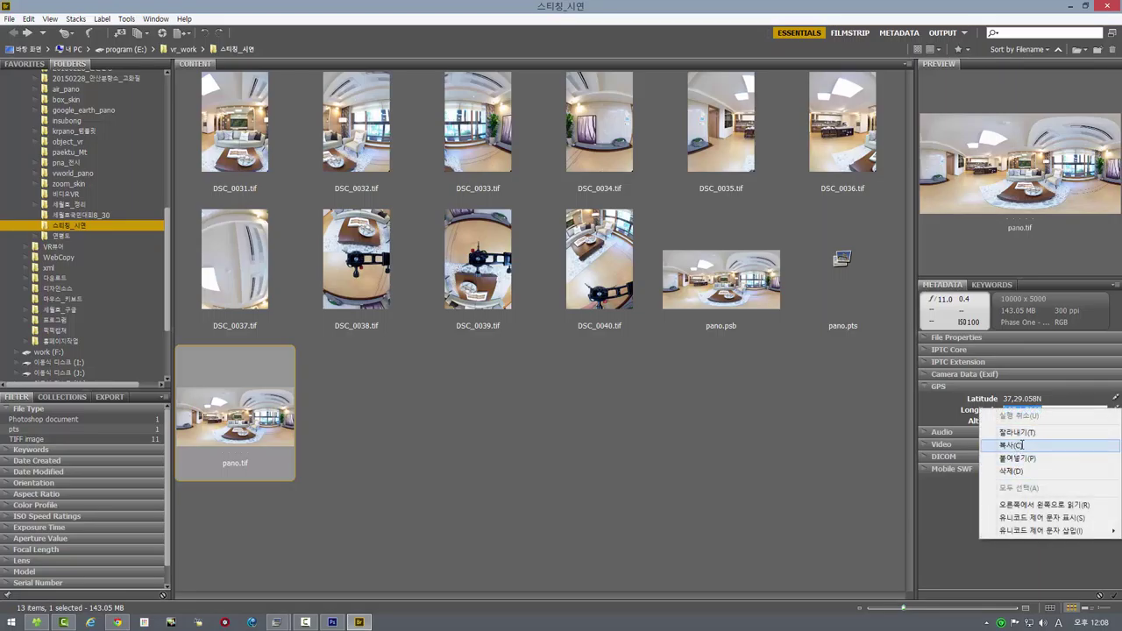
click(1019, 444)
click(724, 289)
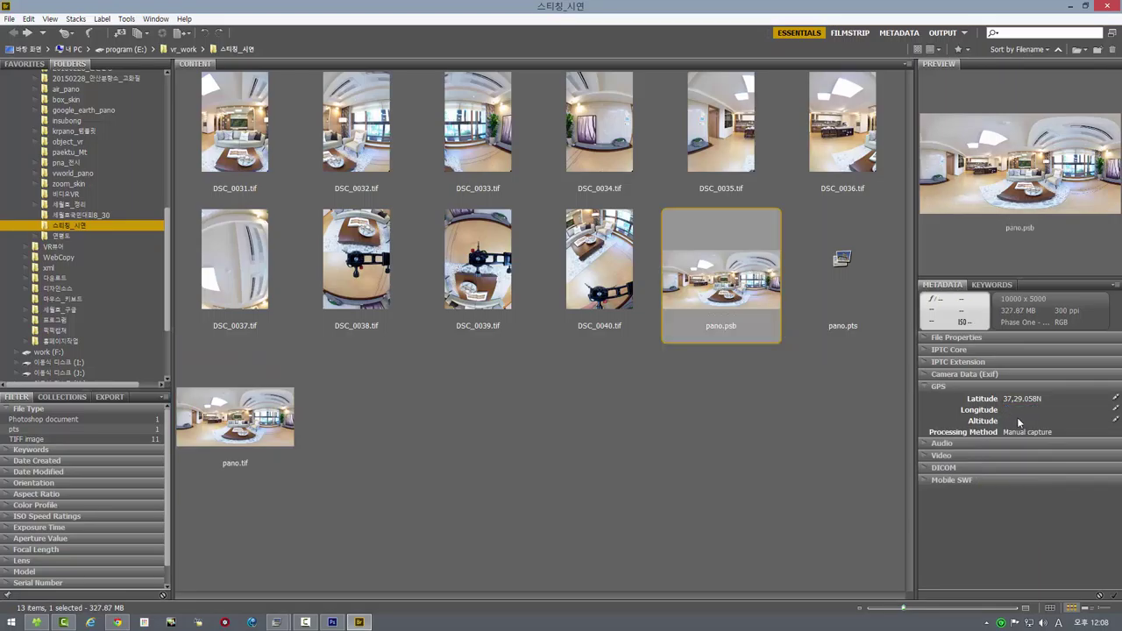
click(1021, 410)
key(ctrl+v)
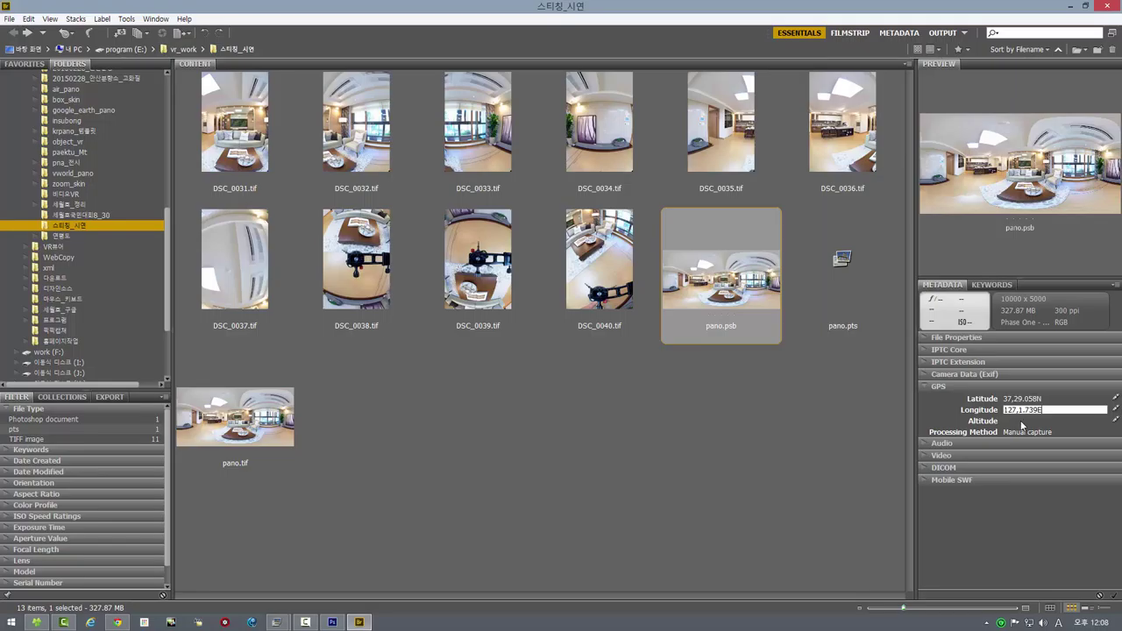
key(Return)
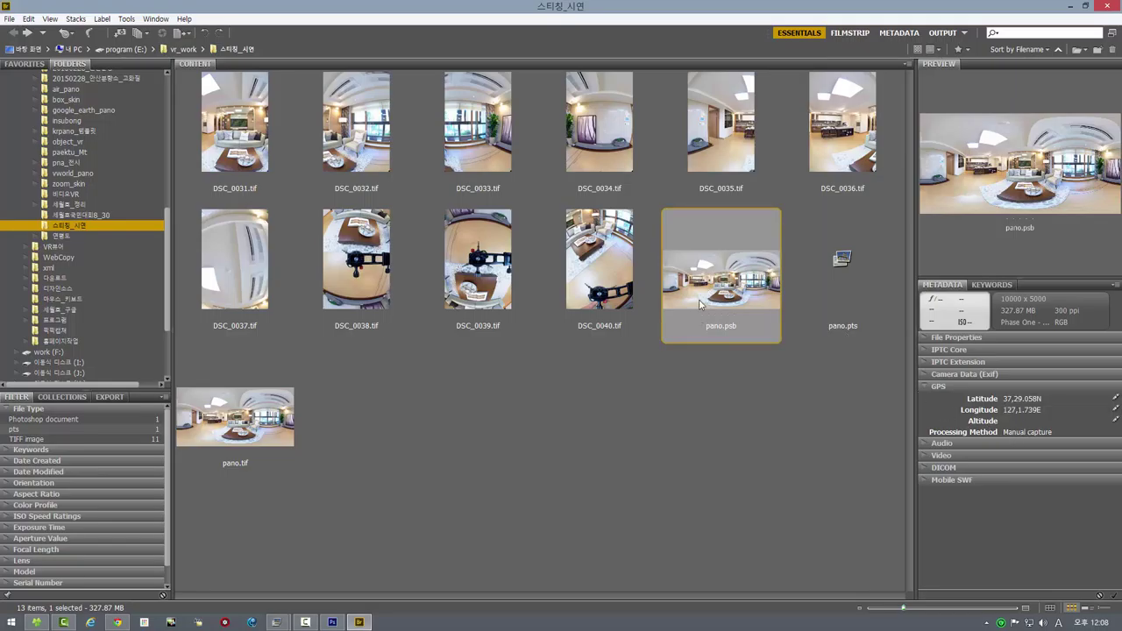
Compare the GPS metadata of pano.psb with that of pano.tif and the source image DSC_0031.tif
click(238, 454)
click(710, 280)
click(254, 162)
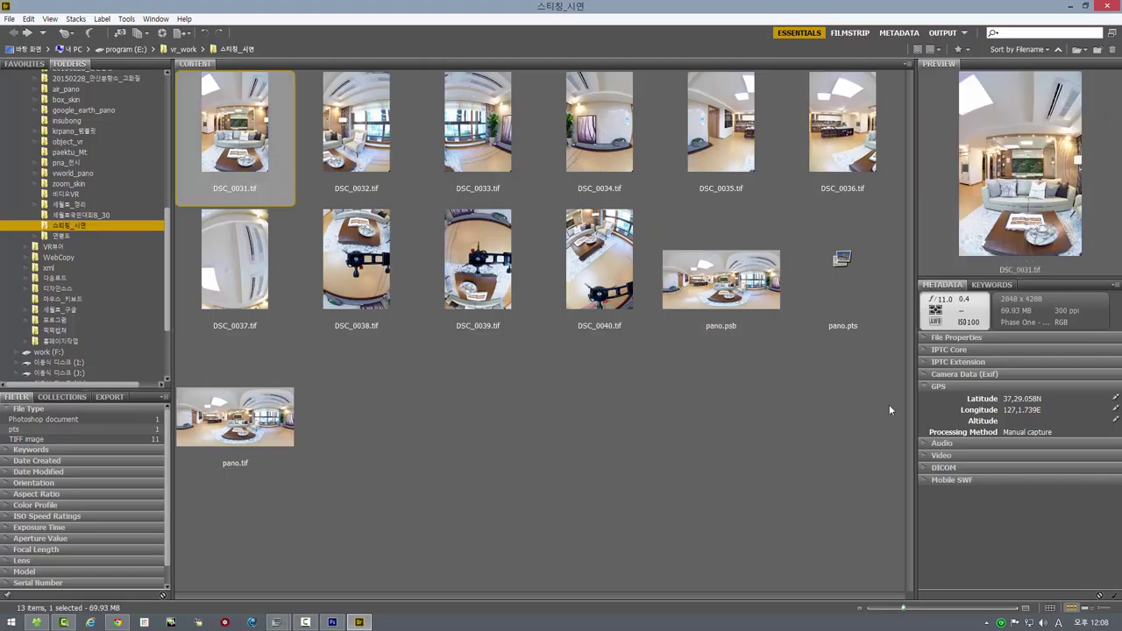
click(698, 274)
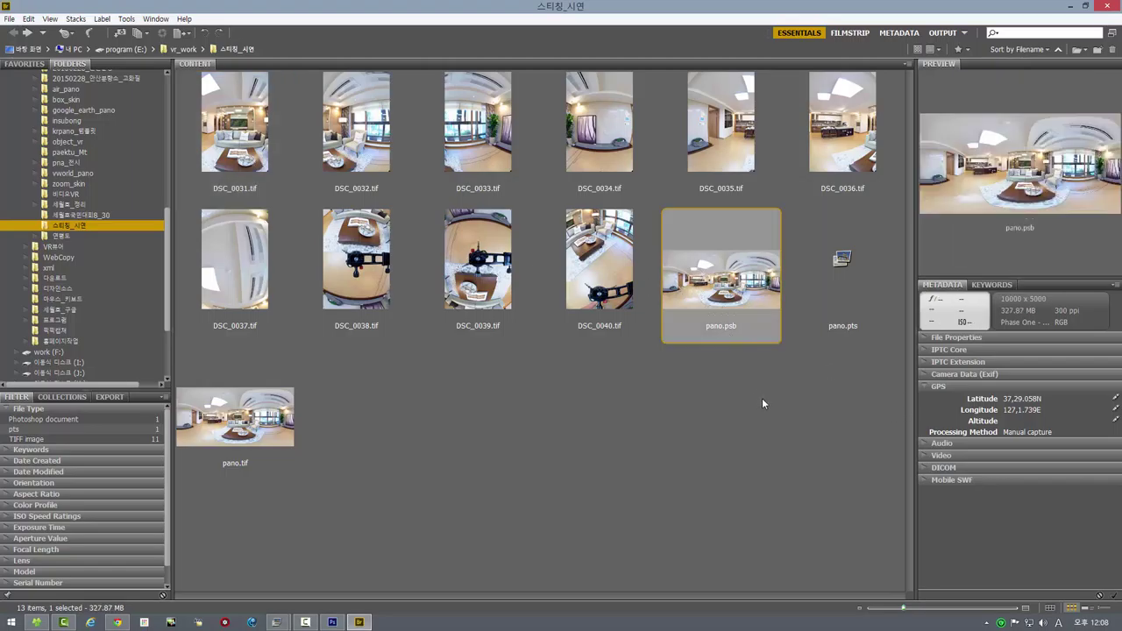
Close Adobe Bridge and the PTGui panorama project window
click(1109, 7)
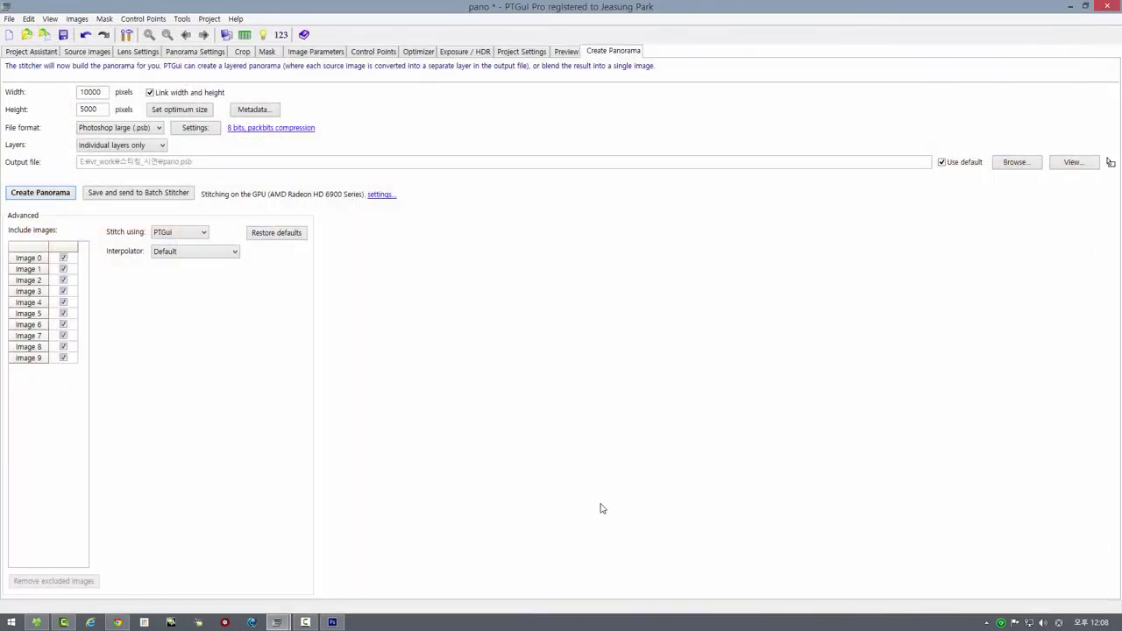
click(1116, 7)
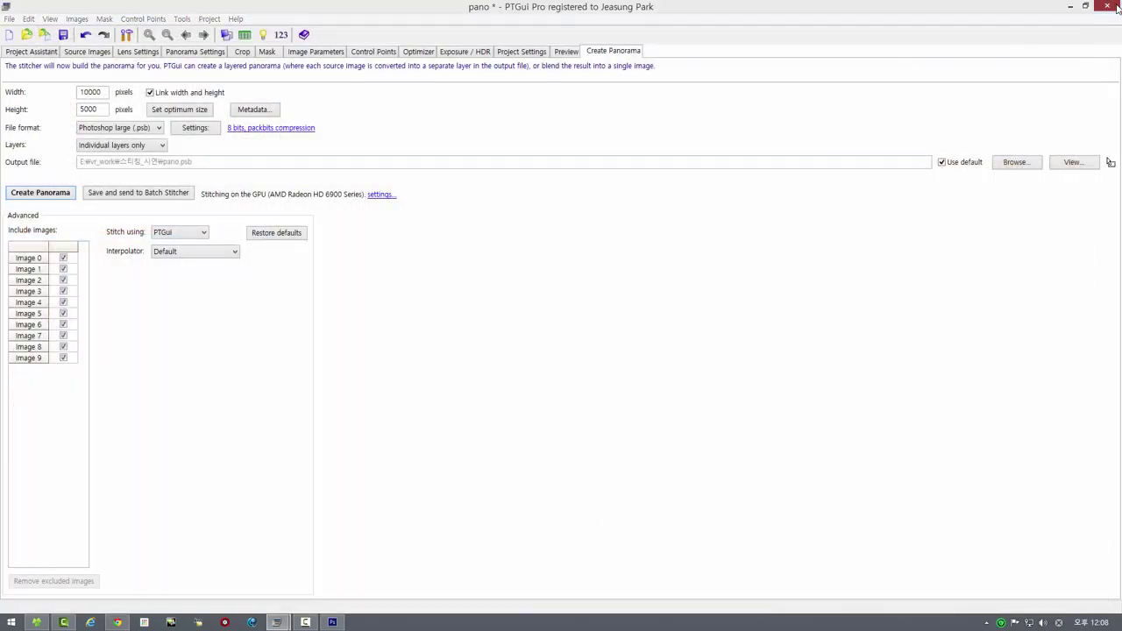
click(600, 292)
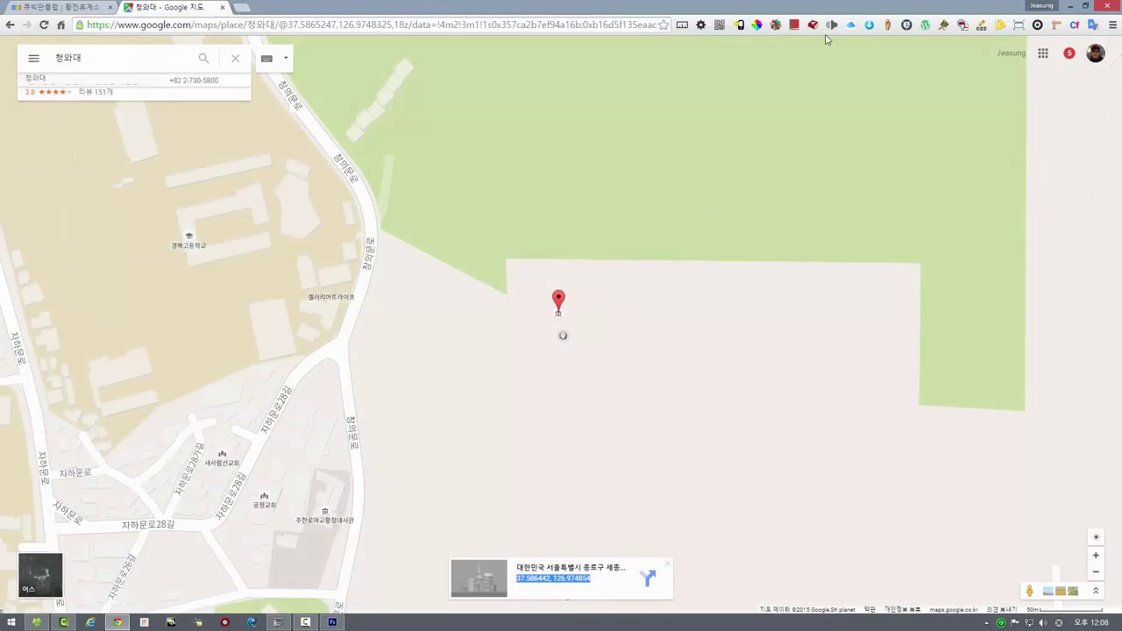
Switch to Photoshop, close the pano.psb document and exit the program
click(333, 622)
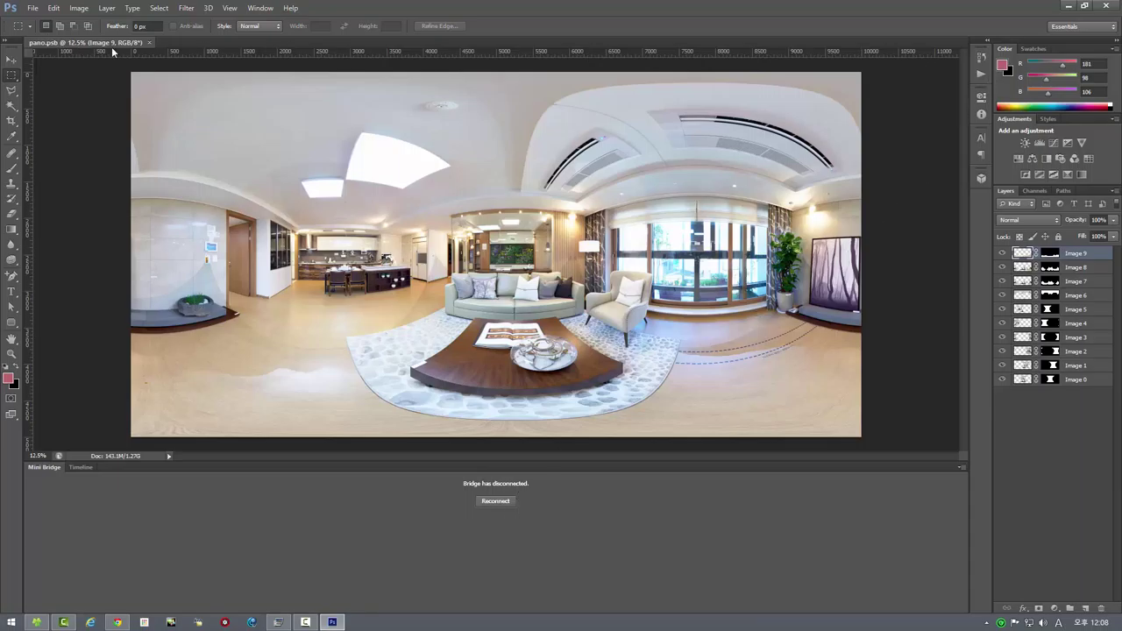
click(150, 43)
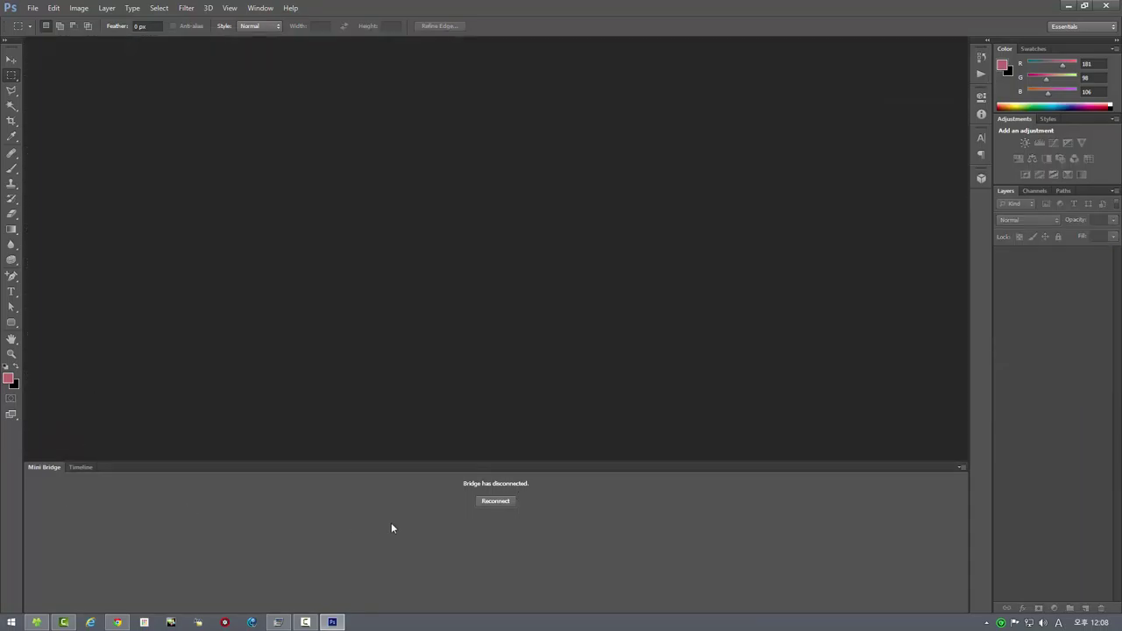
double_click(49, 466)
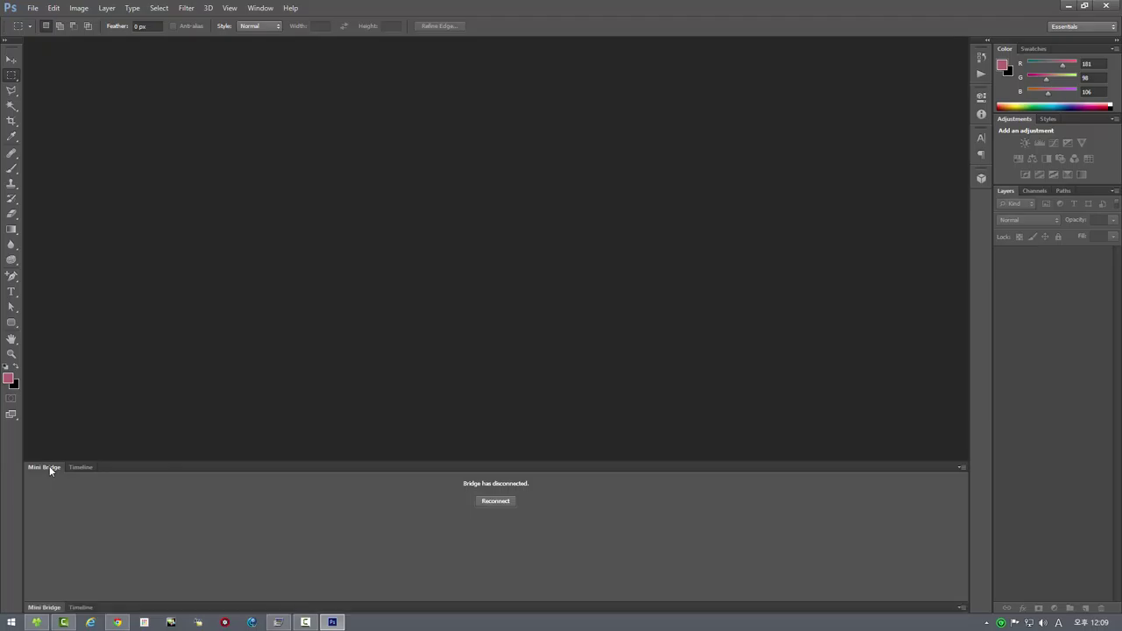
click(1103, 7)
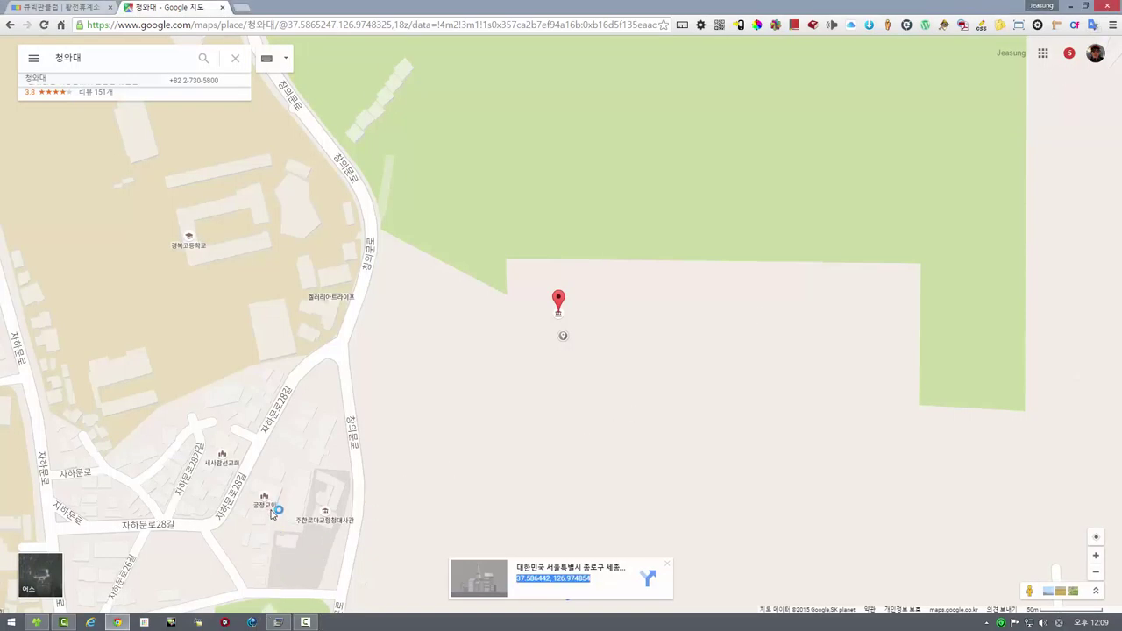
Start Photoshop, launch Bridge from Mini Bridge and bring up the full Adobe Bridge window
key(alt+space)
key(Return)
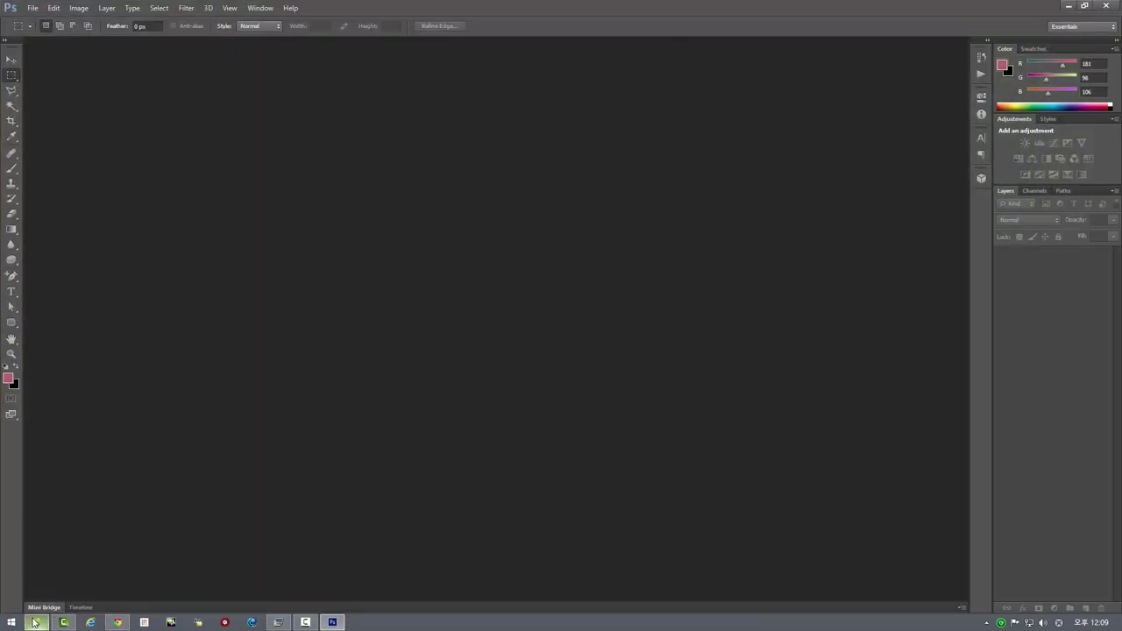
click(36, 608)
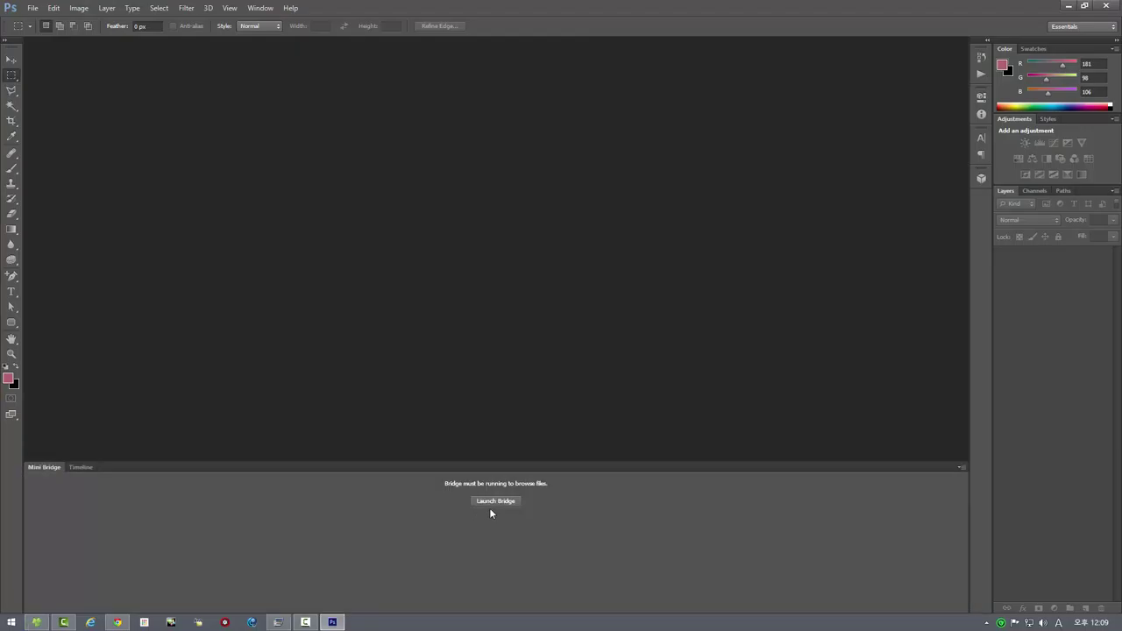
click(491, 501)
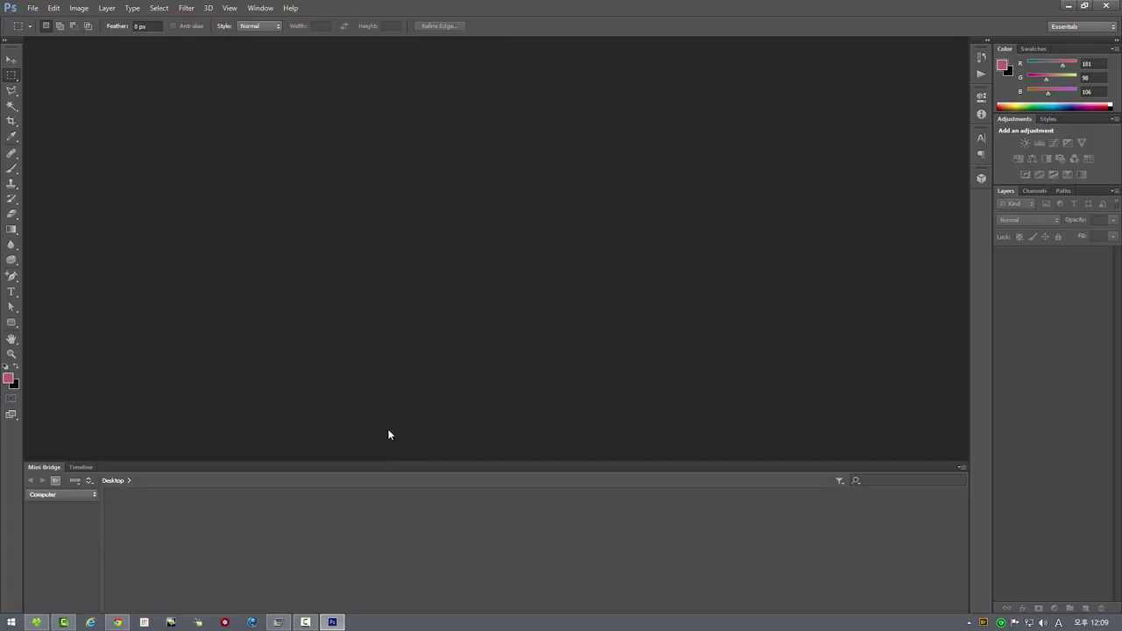
click(53, 482)
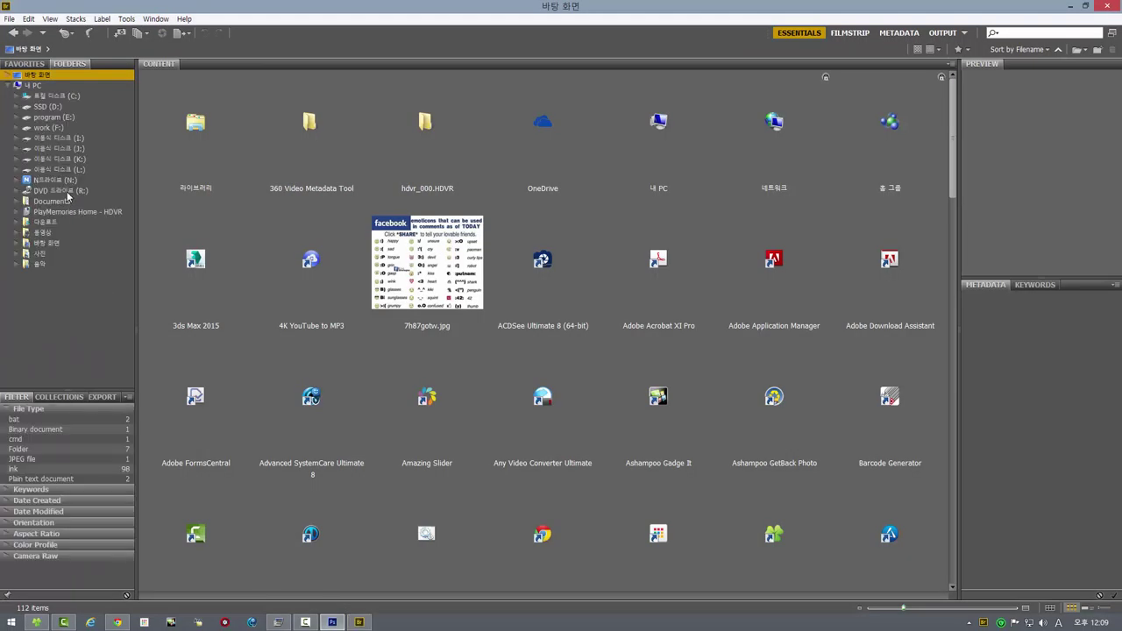
Return to the 스티칭_시연 folder, select pano.psb and widen the folder tree
click(13, 32)
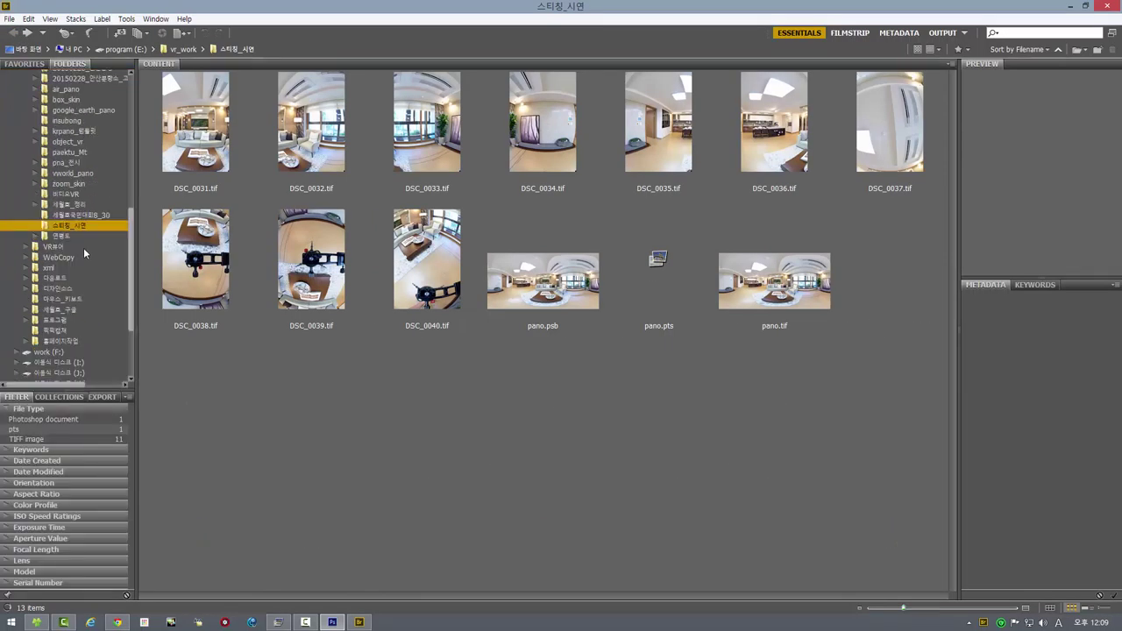
click(536, 292)
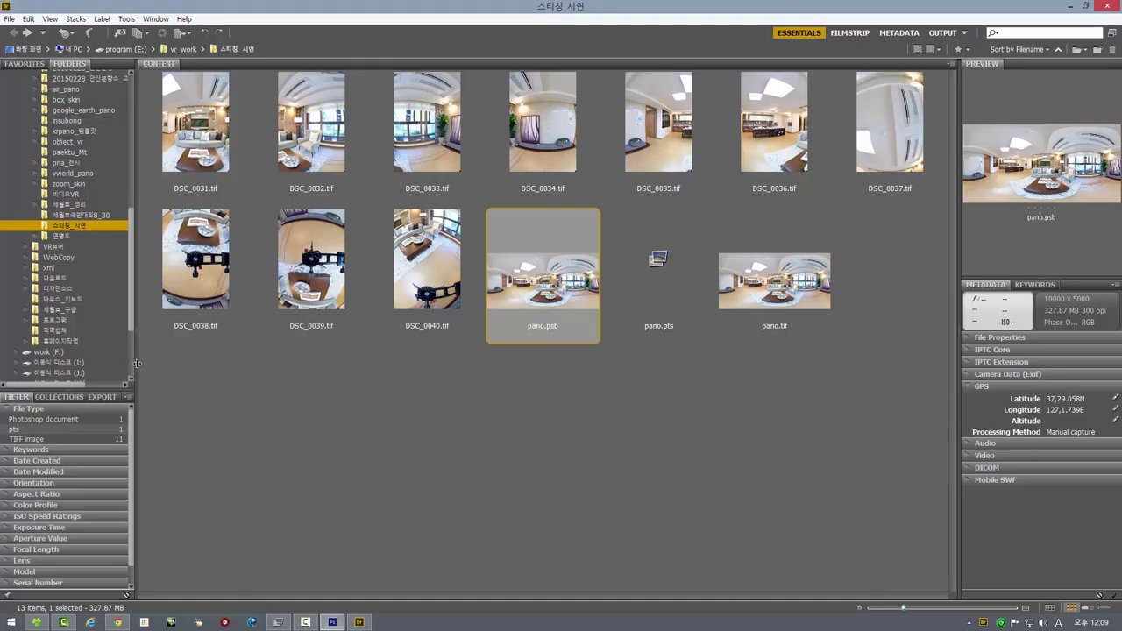
drag(137, 363, 185, 363)
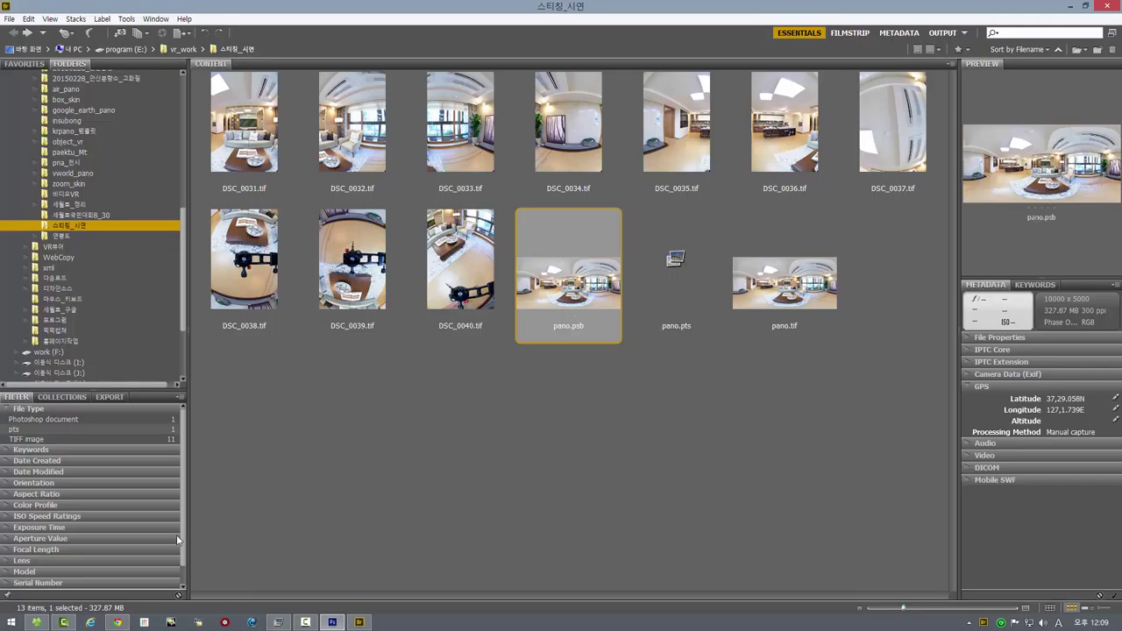
Switch to File Explorer, check the contents of the PanoGrapher Geotag folder in 어도브_브리지용_gmap and copy that folder
click(35, 623)
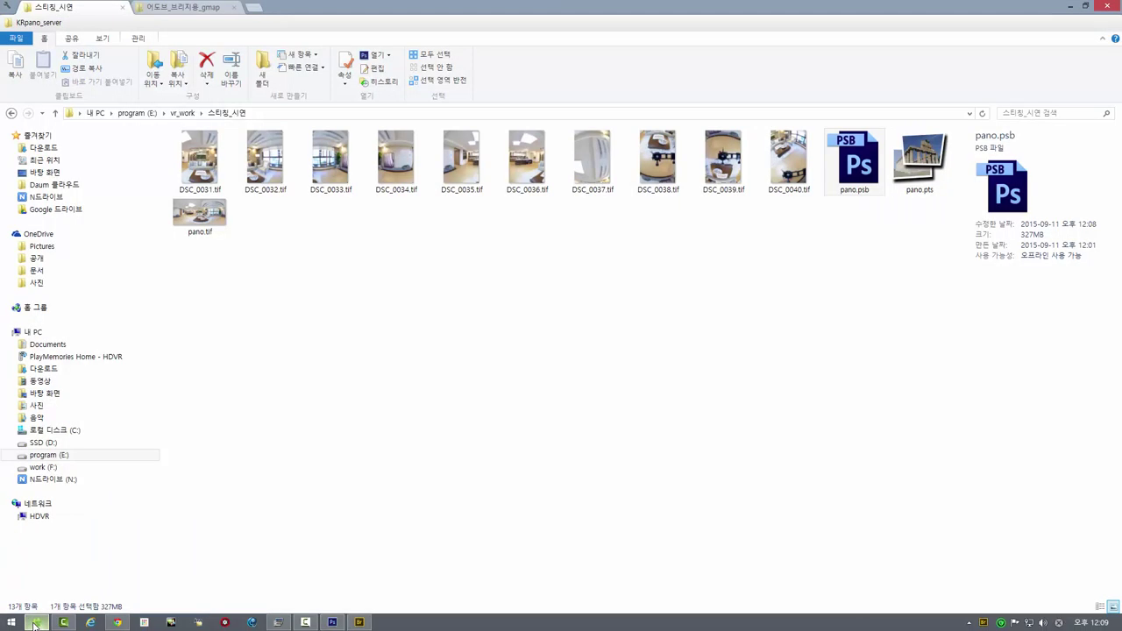
click(179, 6)
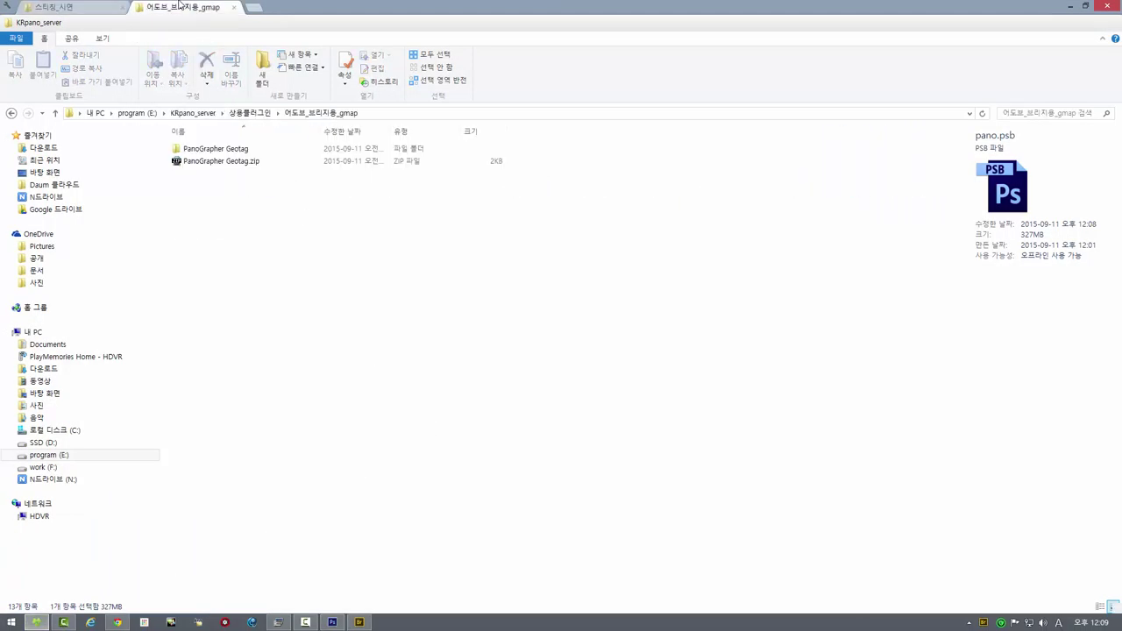
click(186, 166)
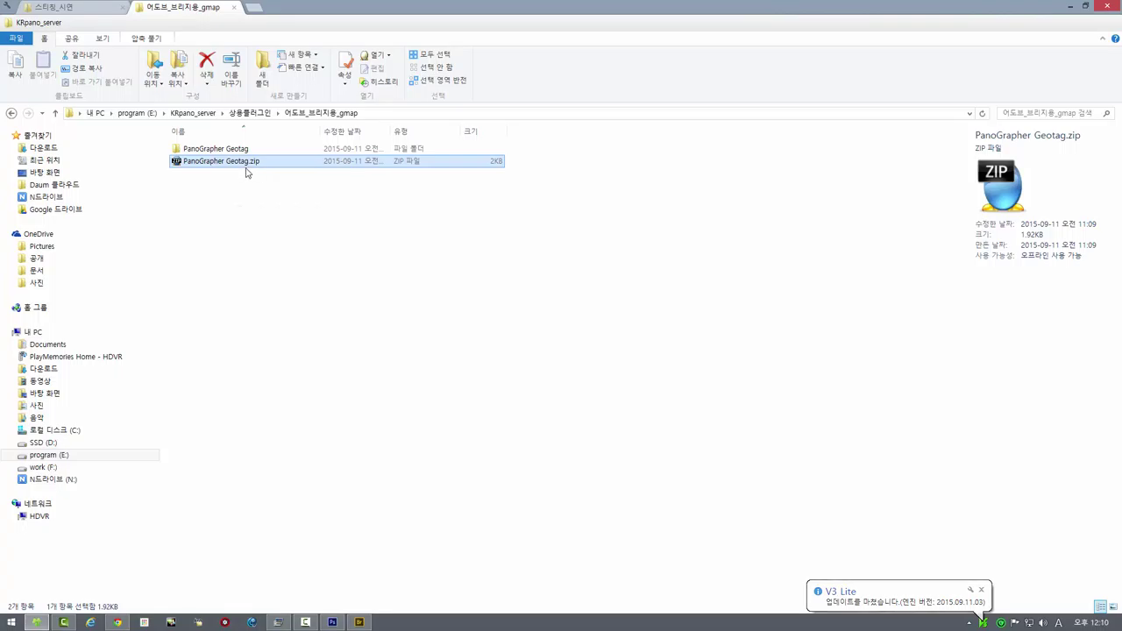
click(189, 154)
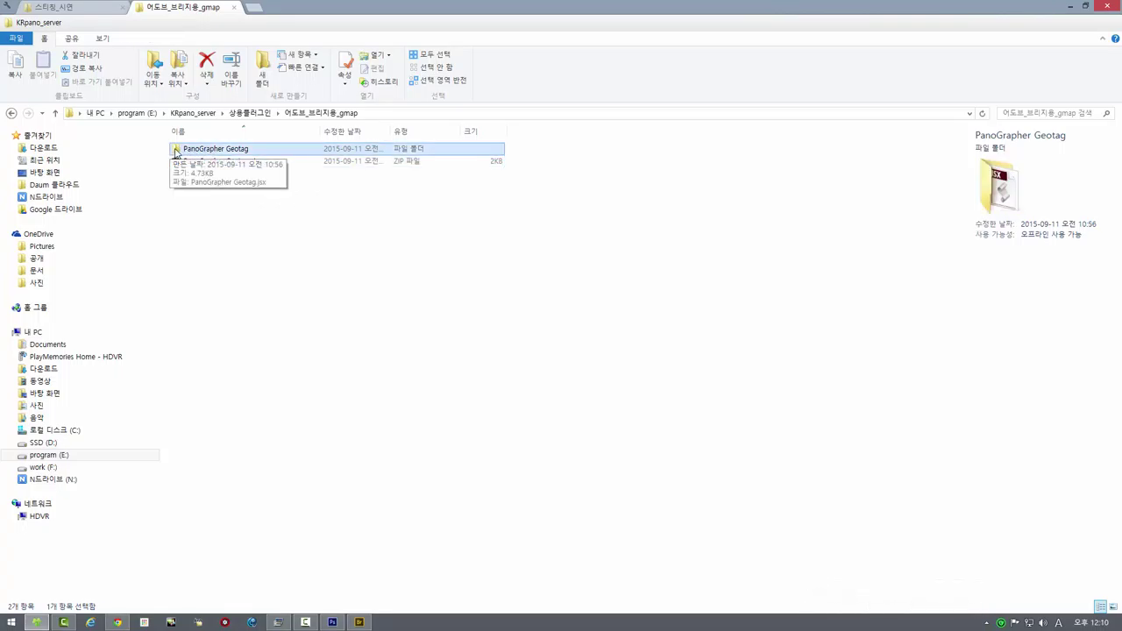
double_click(175, 152)
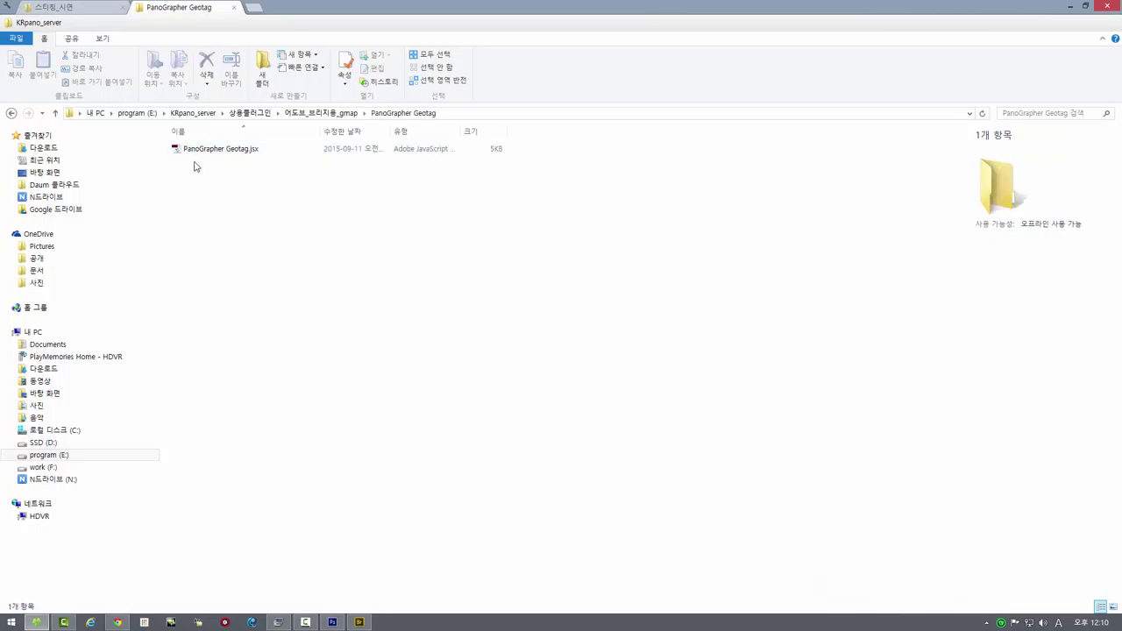
click(10, 113)
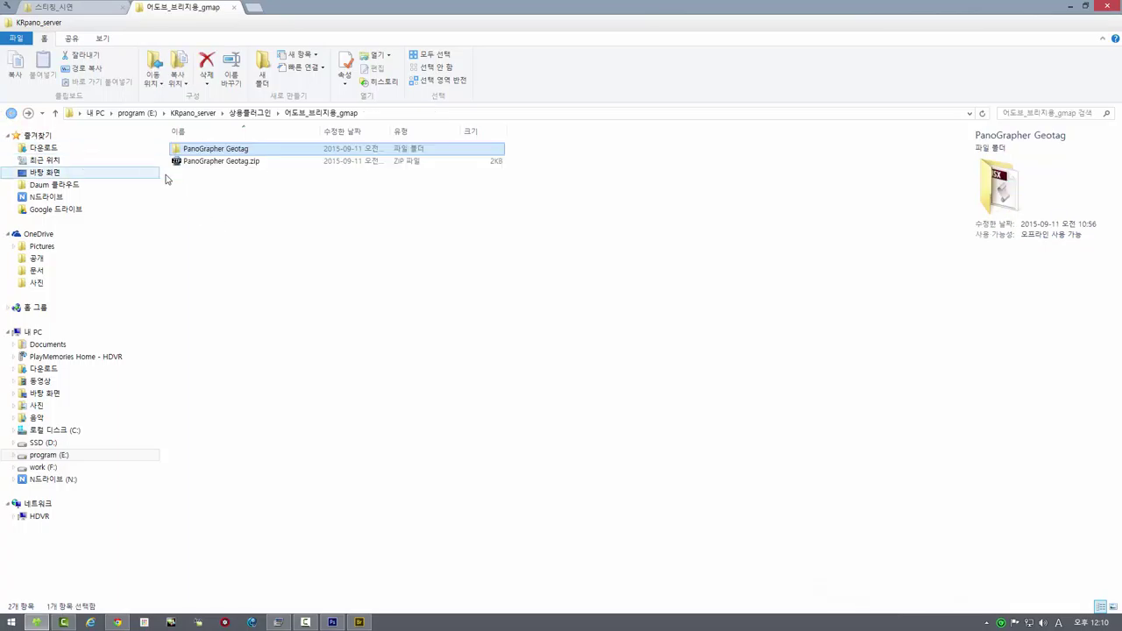
right_click(231, 155)
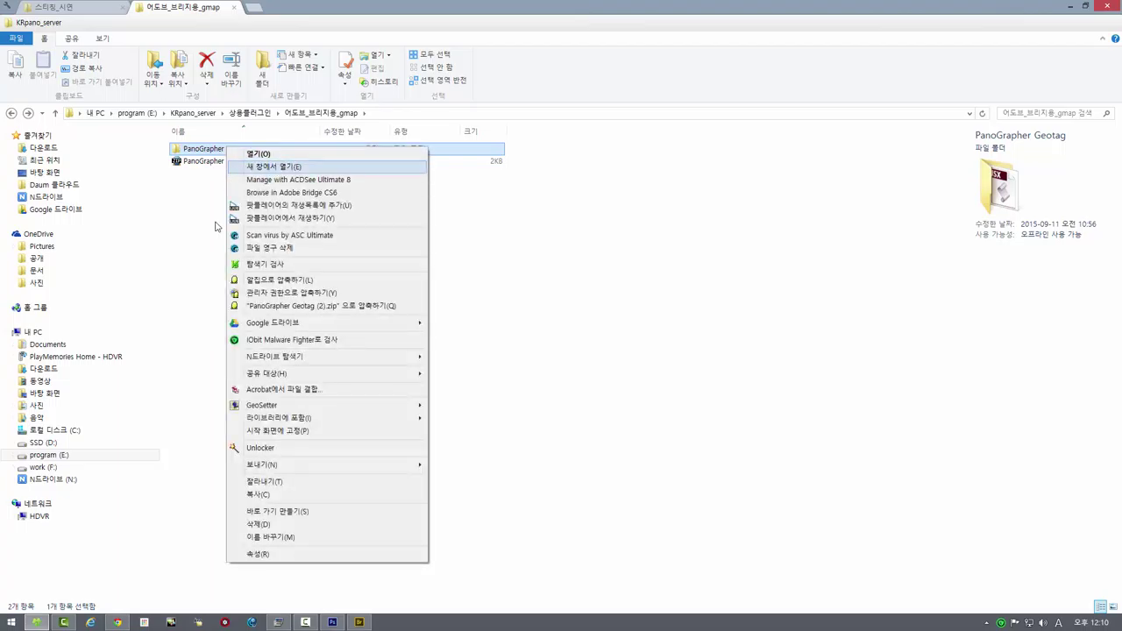
click(256, 497)
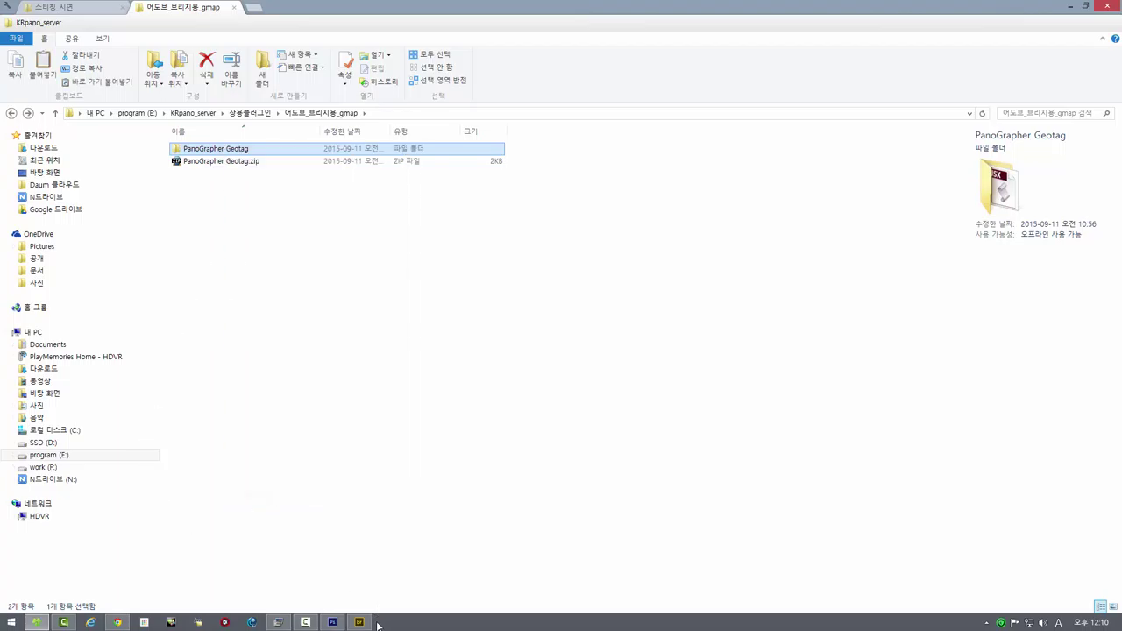
Switch to Adobe Bridge, open the Startup Scripts preferences and reveal the startup scripts folder in File Explorer
mouse_move(359, 622)
click(360, 561)
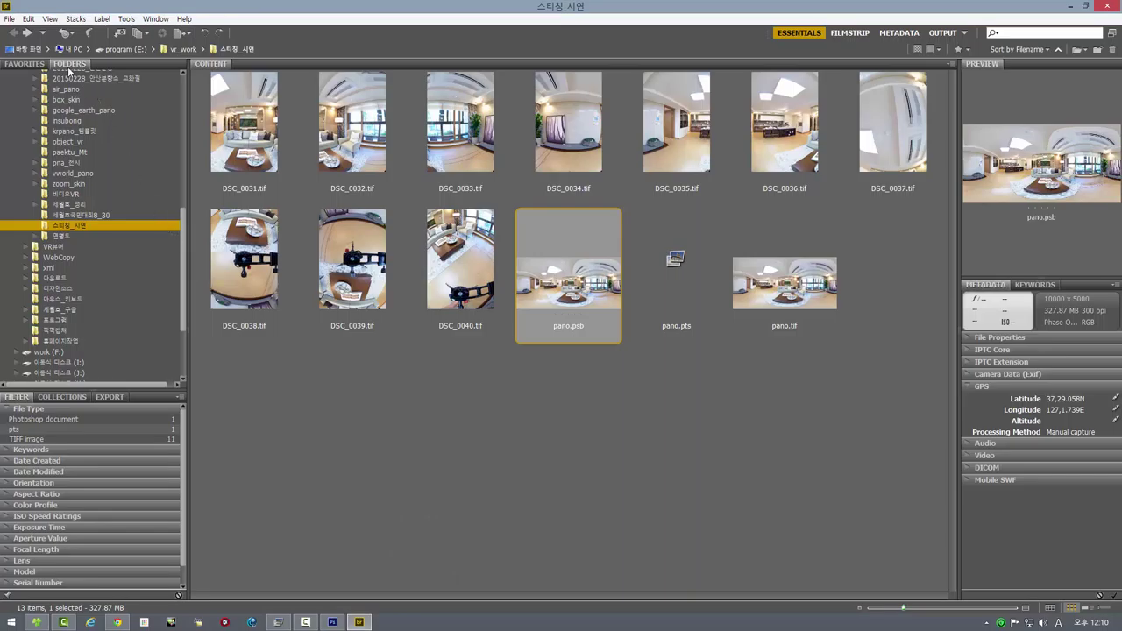
click(32, 23)
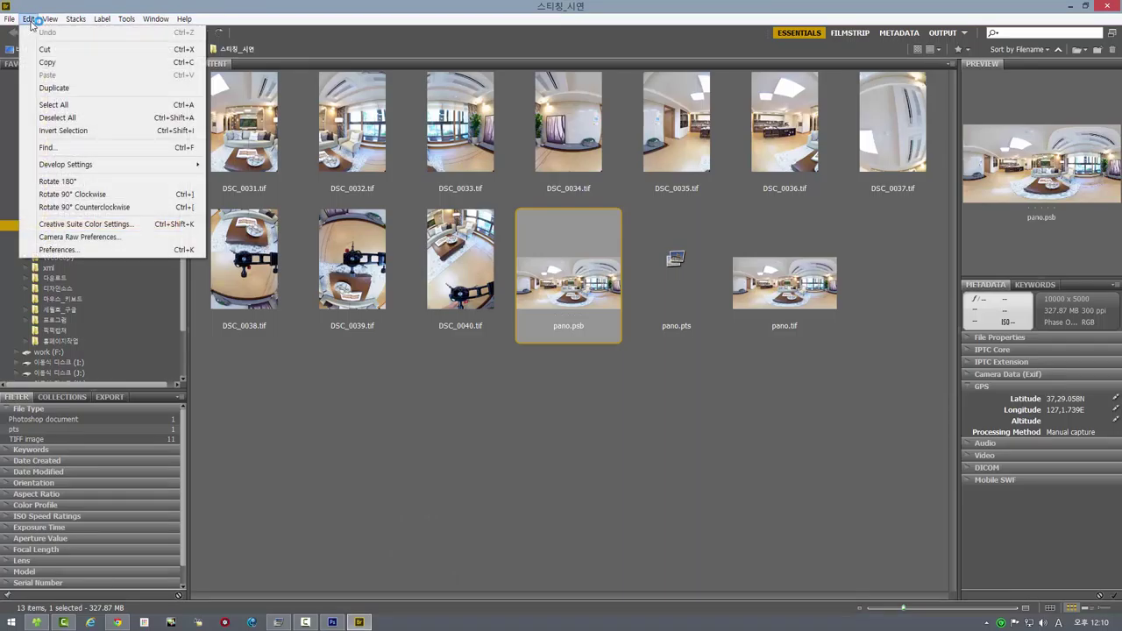
click(81, 249)
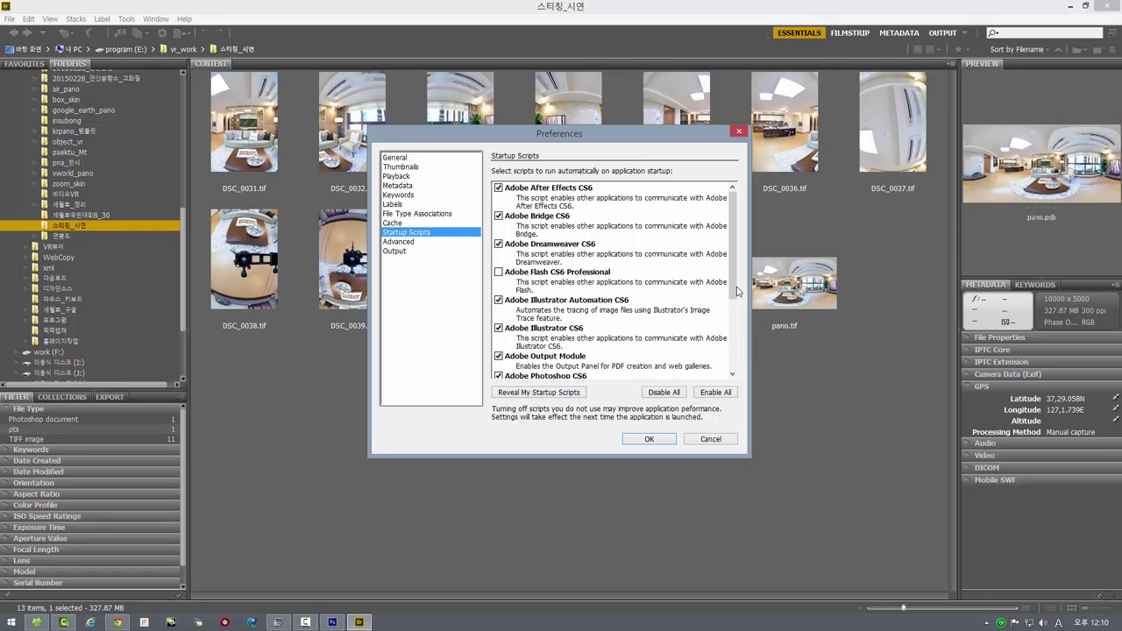
scroll(736, 289, down, 3)
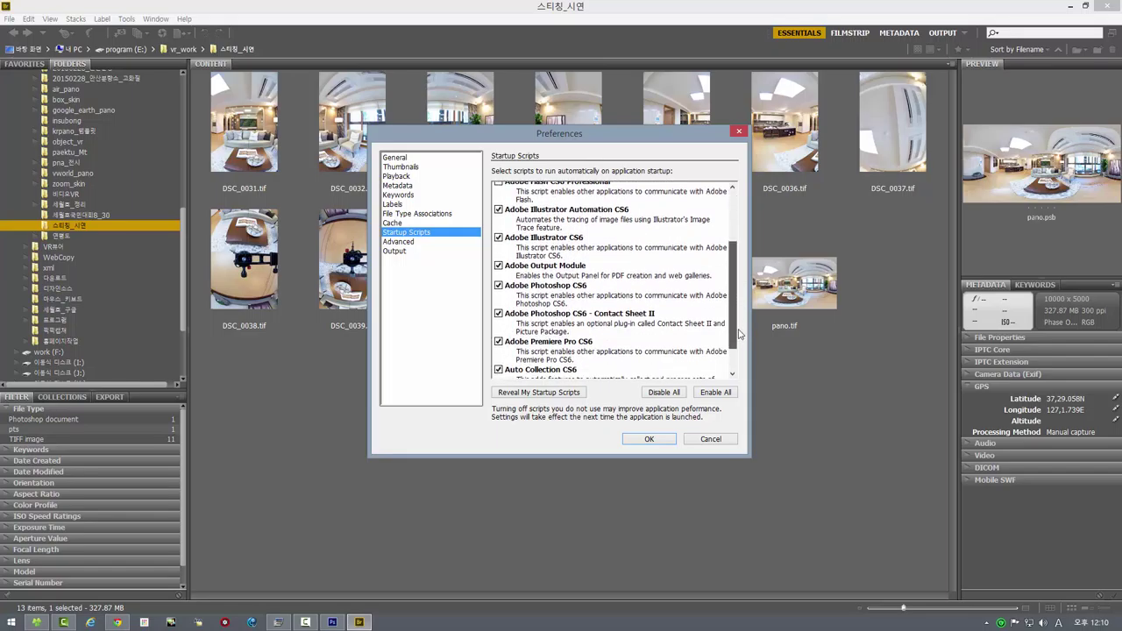
scroll(739, 325, up, 1)
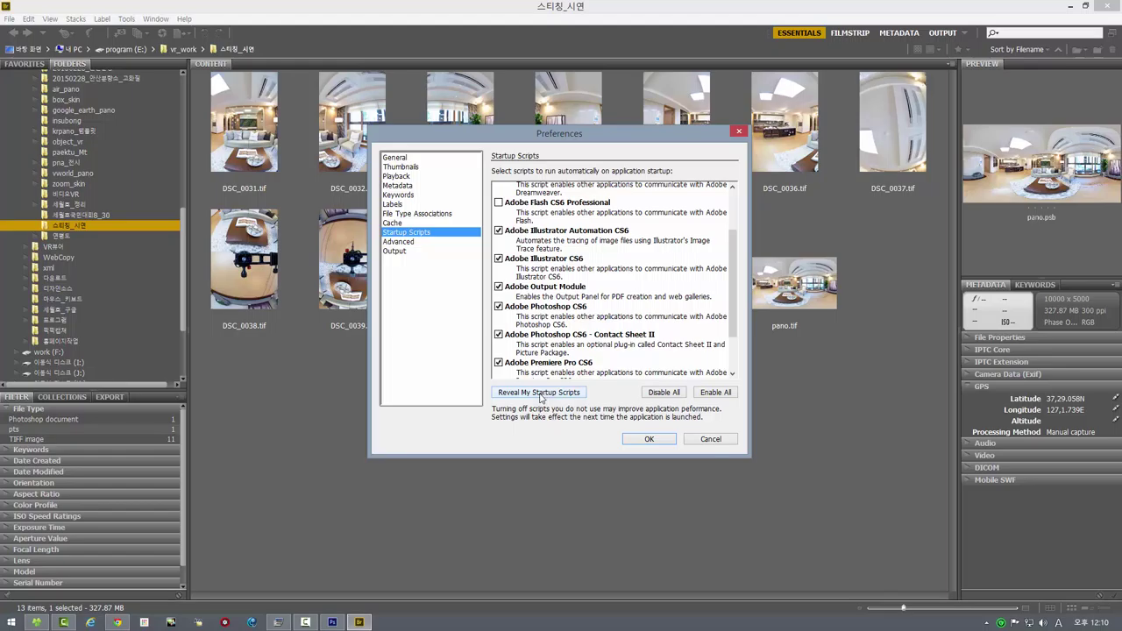
click(540, 394)
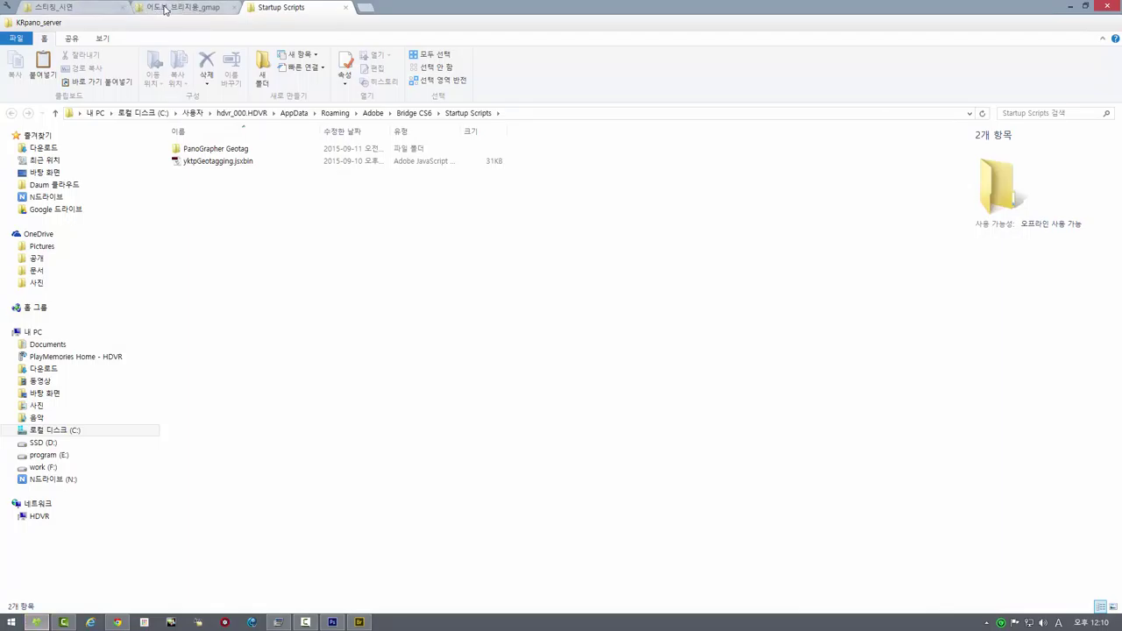
Compare the 어도브_브리지용_gmap source folder with the Startup Scripts folder, and reveal the startup scripts from the Bridge preferences again
click(181, 7)
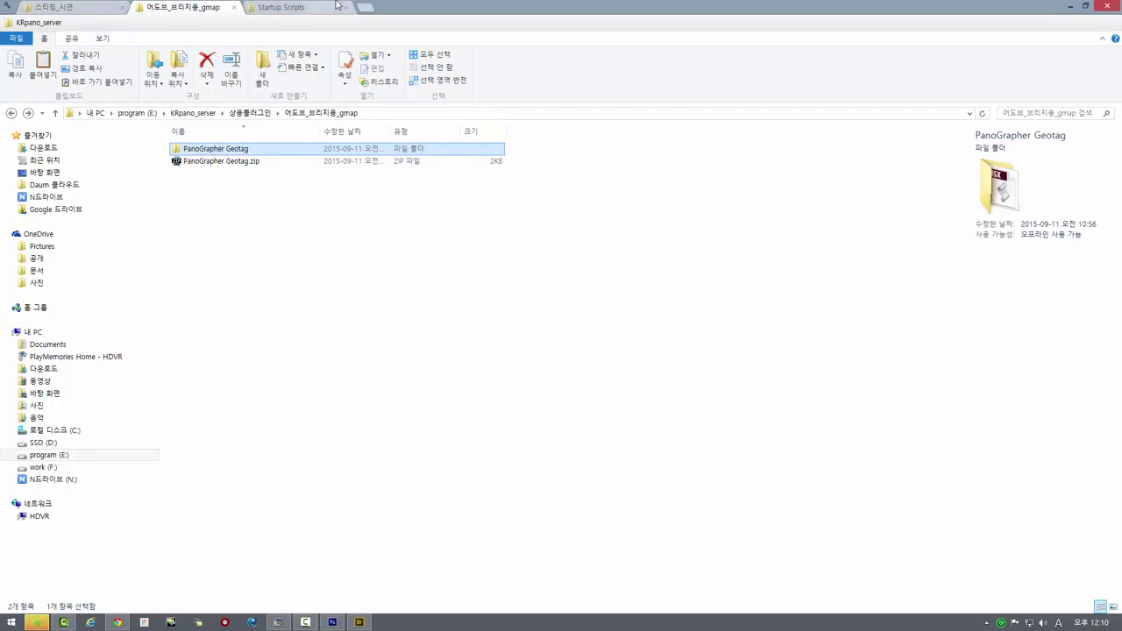
click(292, 8)
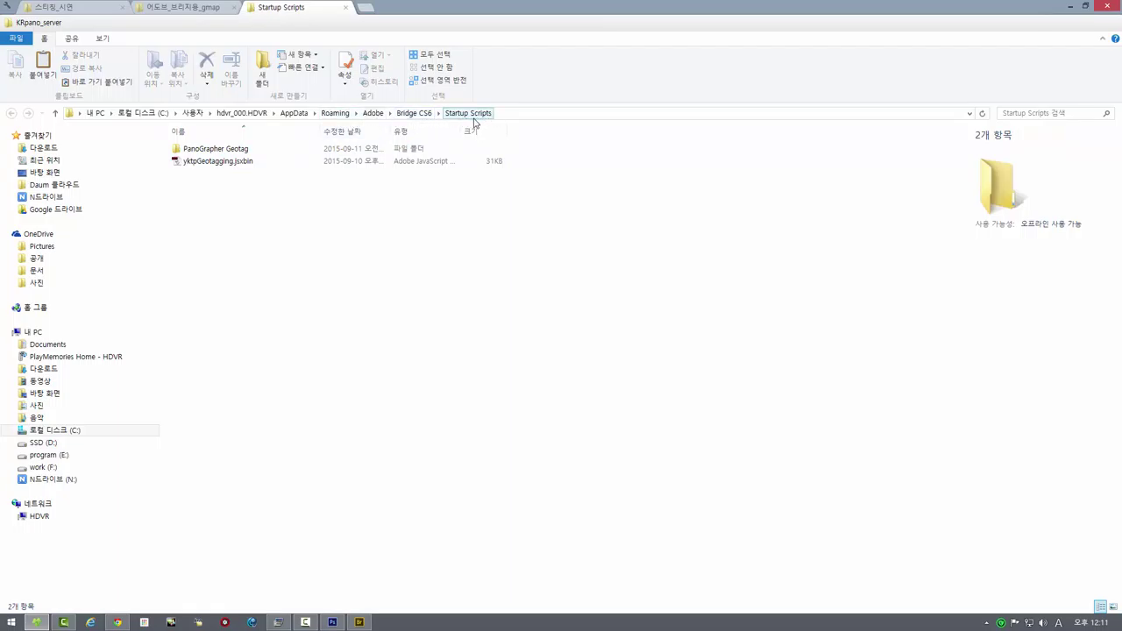
click(358, 622)
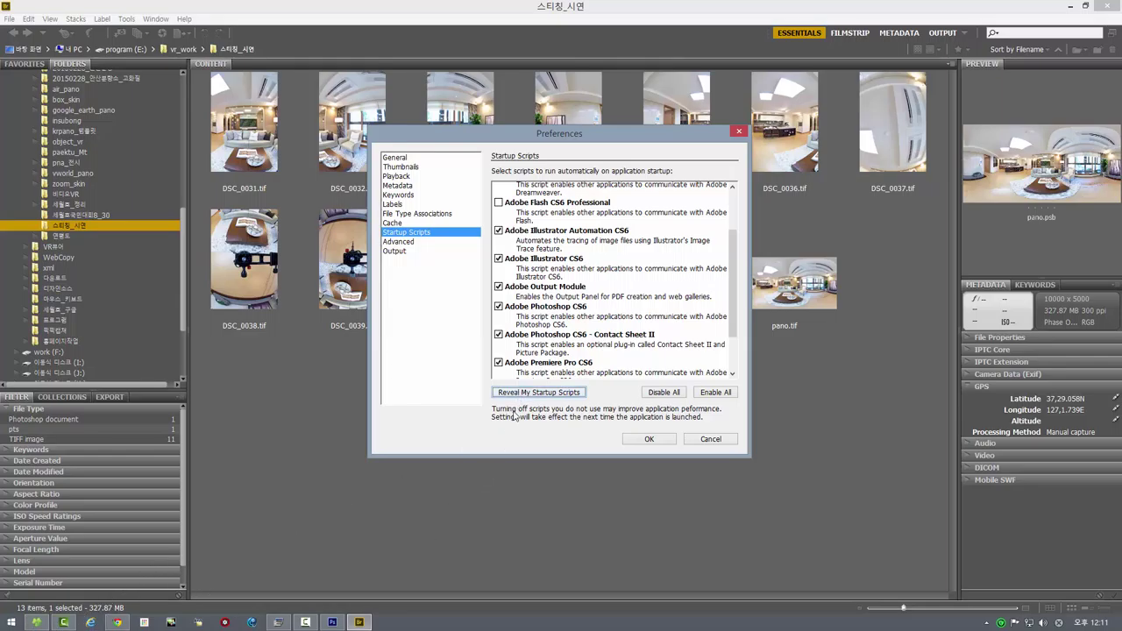
click(538, 393)
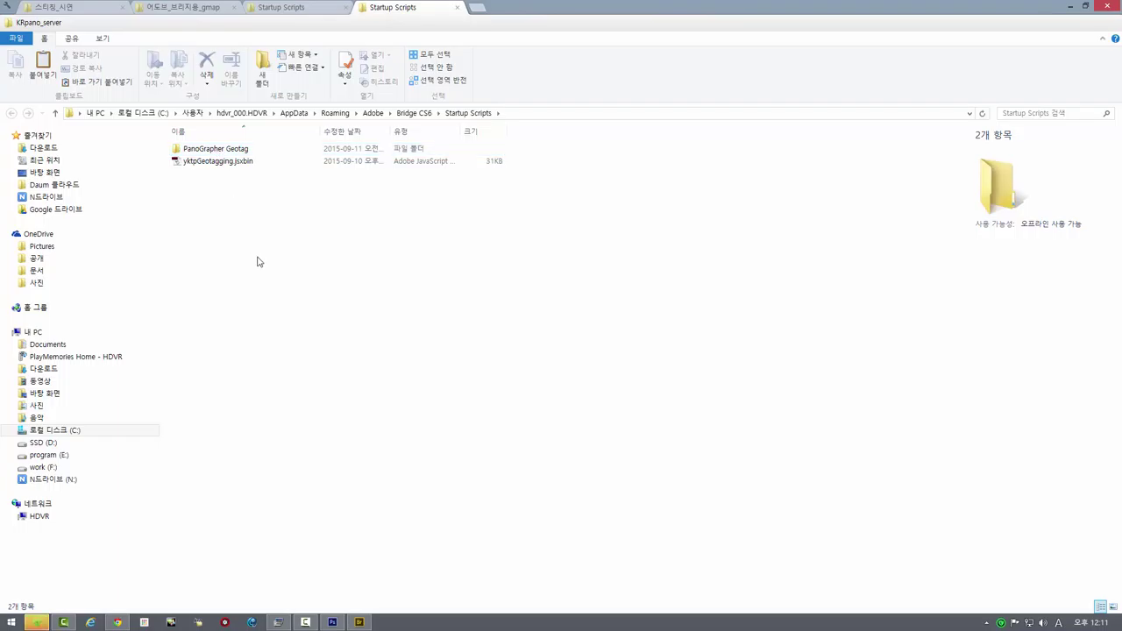
Check for the PanoGrapher Geotag folder in Startup Scripts without pasting, and cancel the preferences in Adobe Bridge
right_click(256, 260)
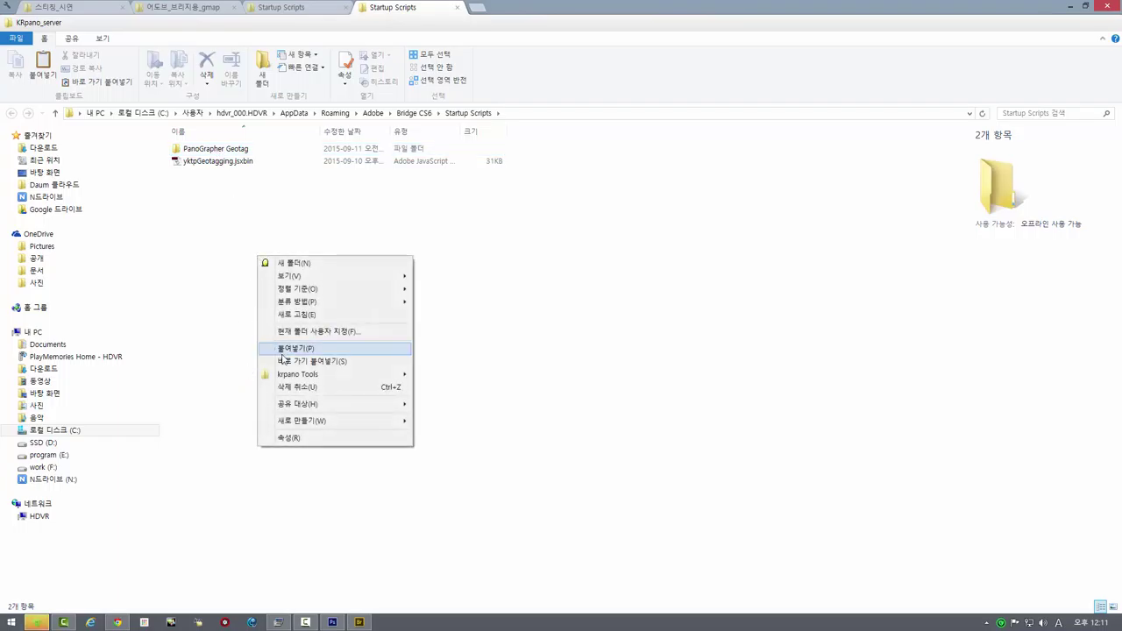
click(225, 151)
click(226, 151)
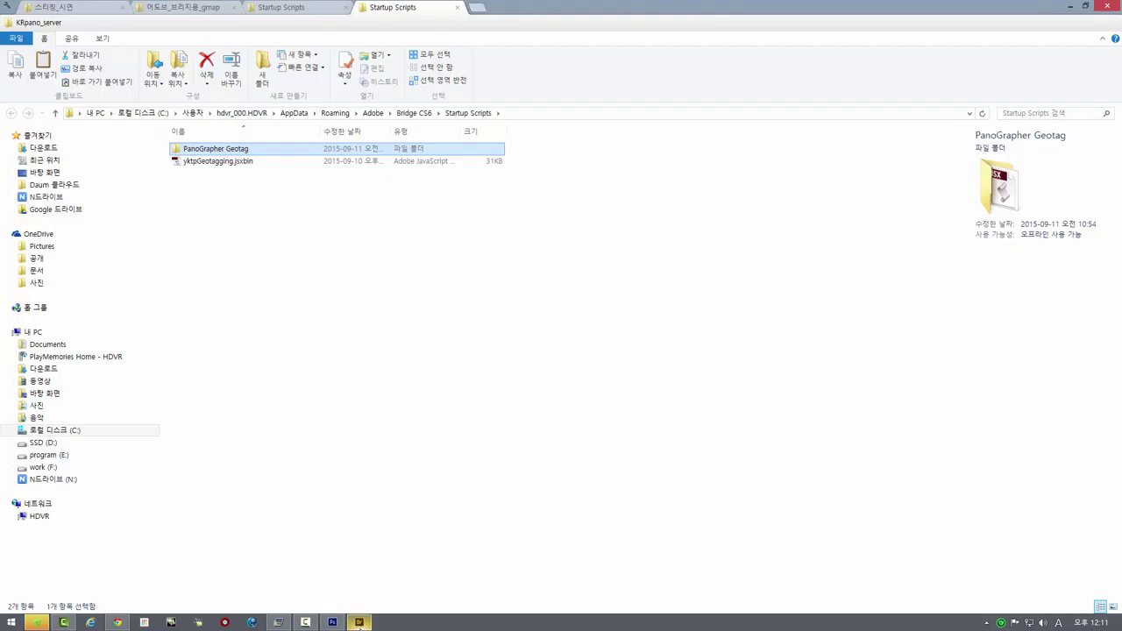
click(357, 623)
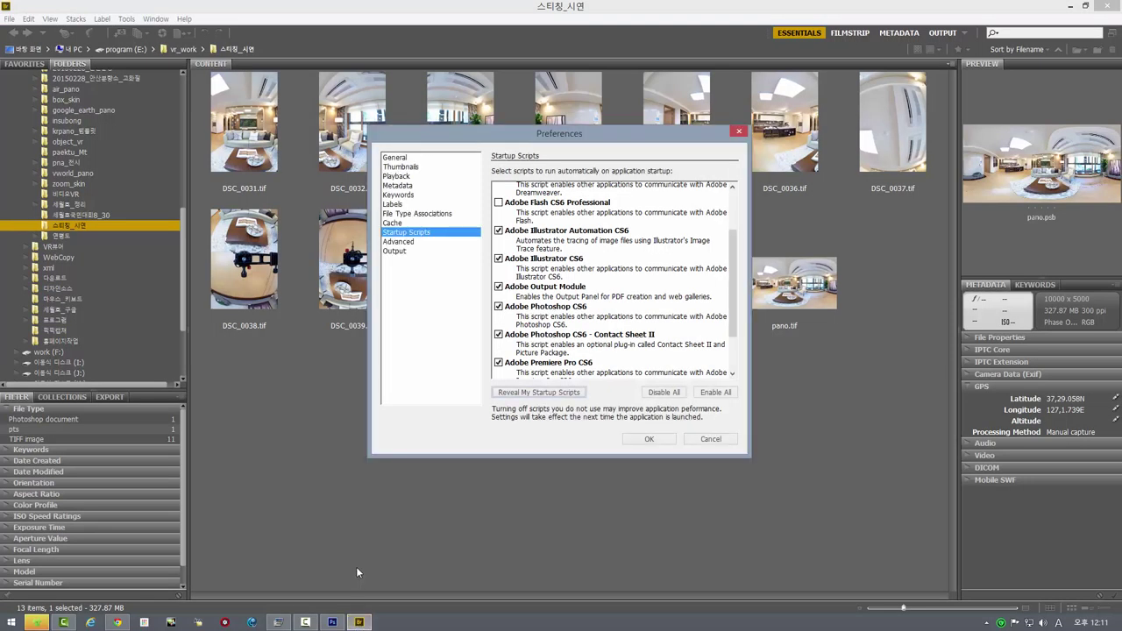
click(706, 440)
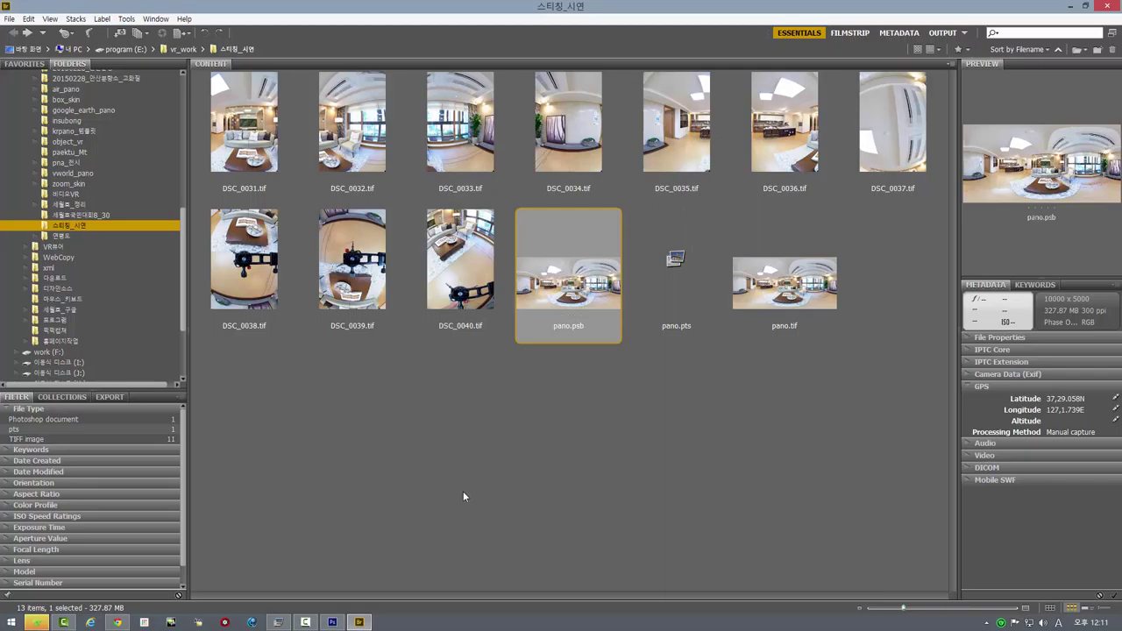
Show the photo location of DSC_0031.tif on the Google map with the 구글맵에서 위치 보기 command
click(239, 128)
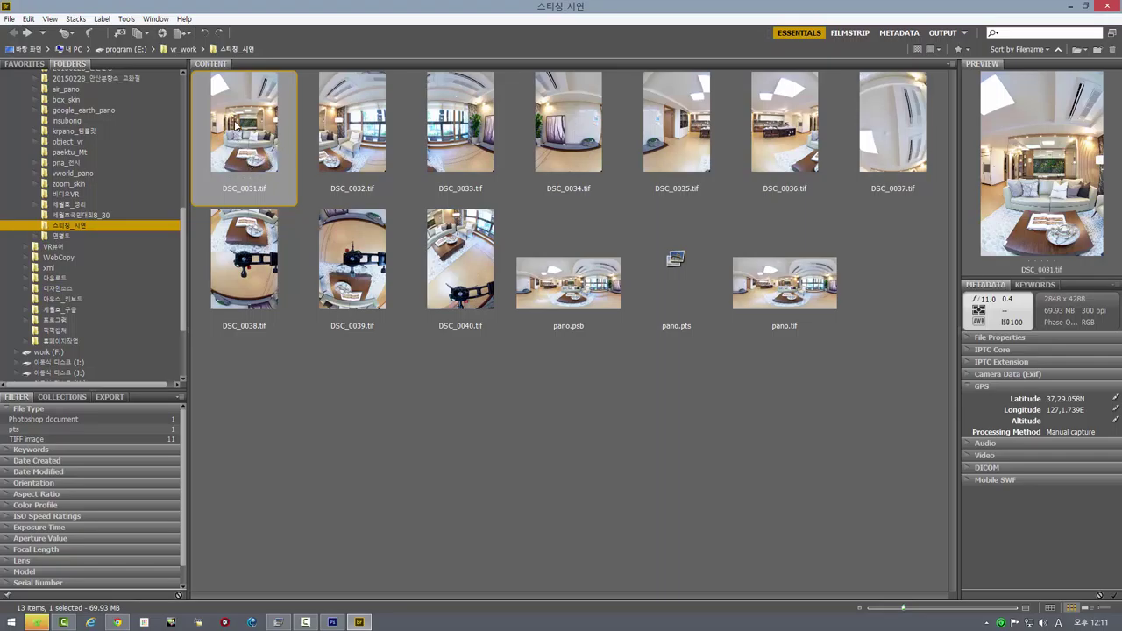
right_click(235, 125)
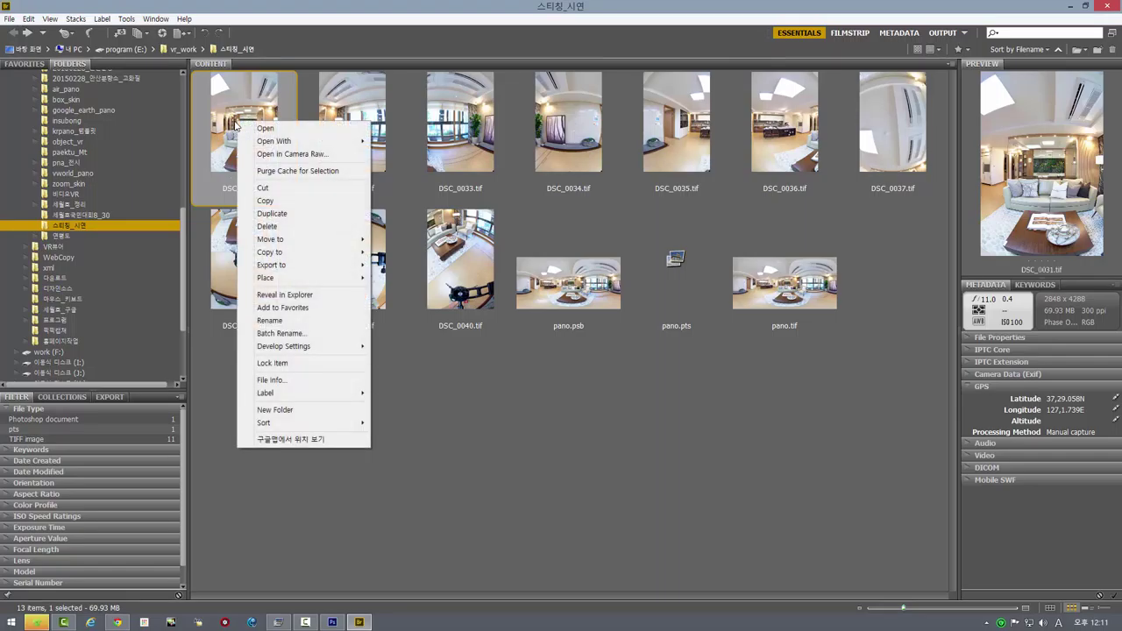
click(301, 440)
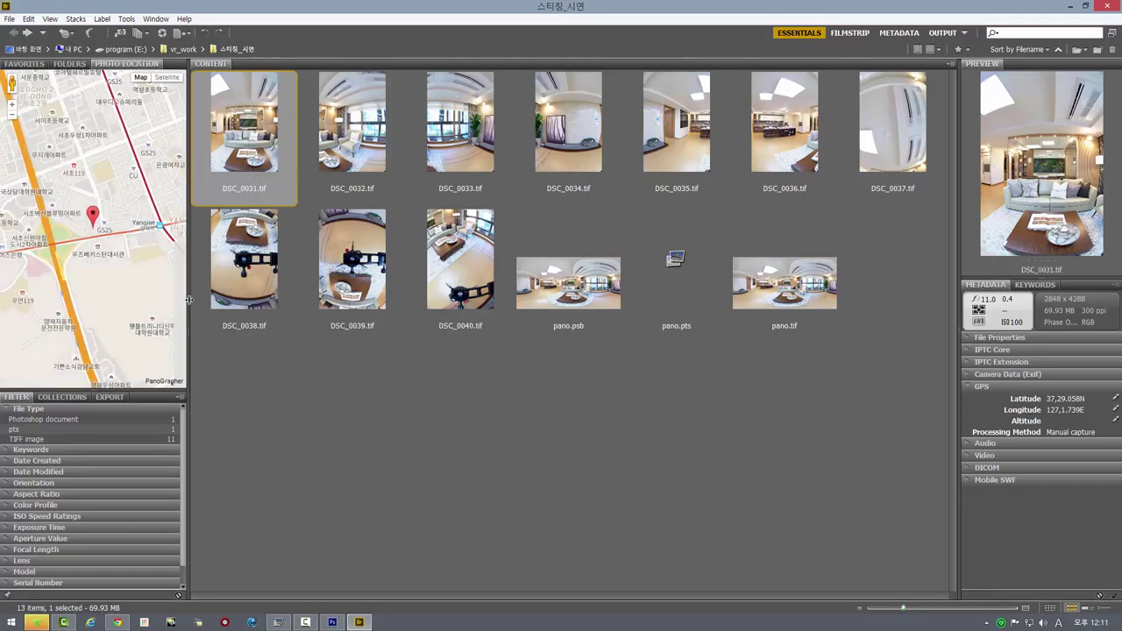
Widen the Photo Location map and examine the area around the marker of DSC_0031.tif
drag(189, 300, 383, 317)
drag(124, 272, 224, 265)
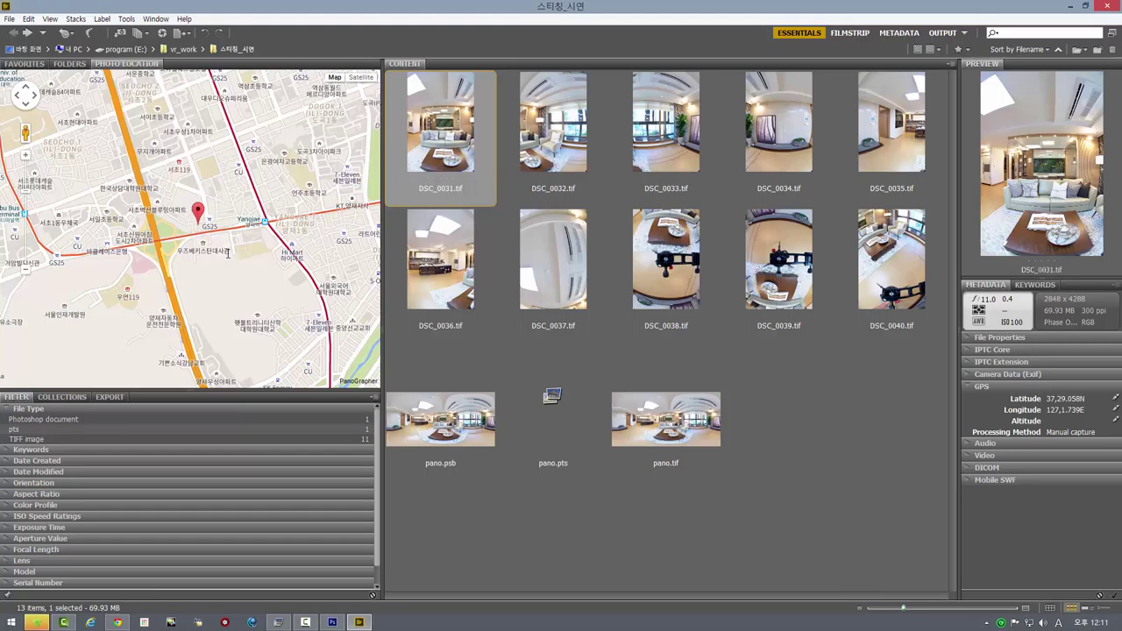
mouse_move(227, 254)
mouse_down()
mouse_move(210, 261)
mouse_move(289, 271)
mouse_move(352, 346)
mouse_up()
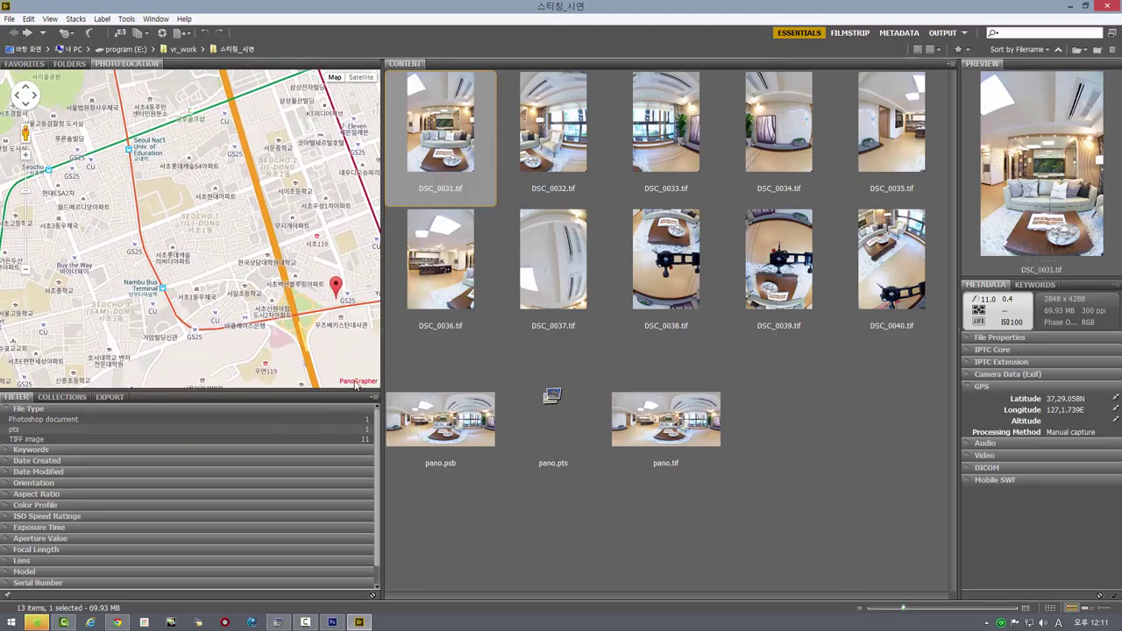
drag(287, 310, 149, 193)
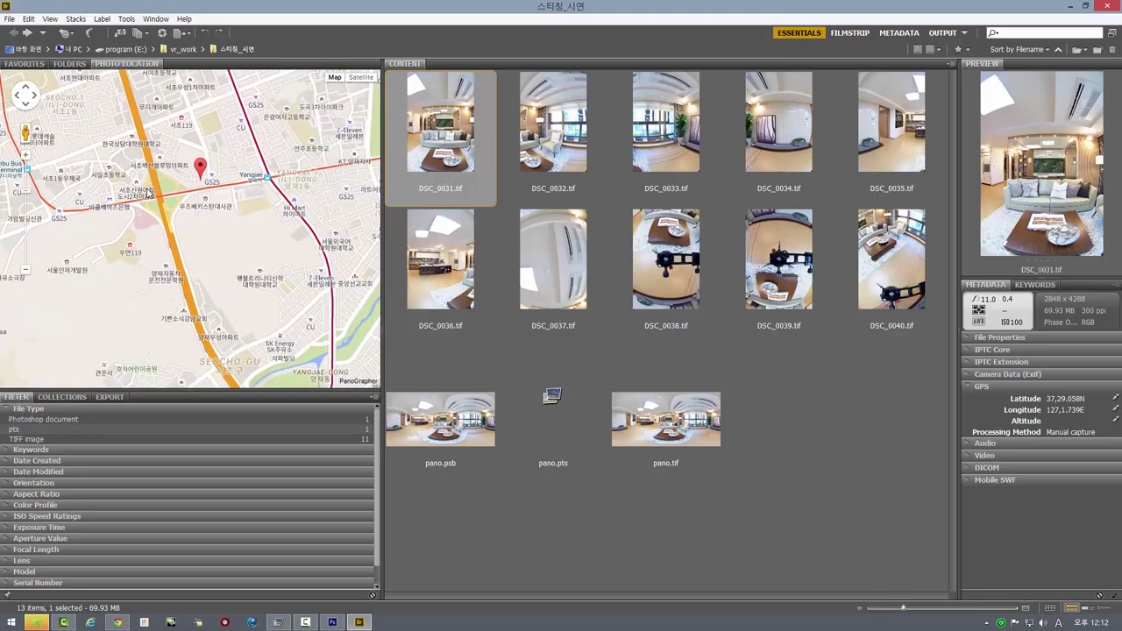
Place two extra markers on the Photo Location map near Yangjae station, and examine the coordinates of the southern one
drag(239, 245, 203, 262)
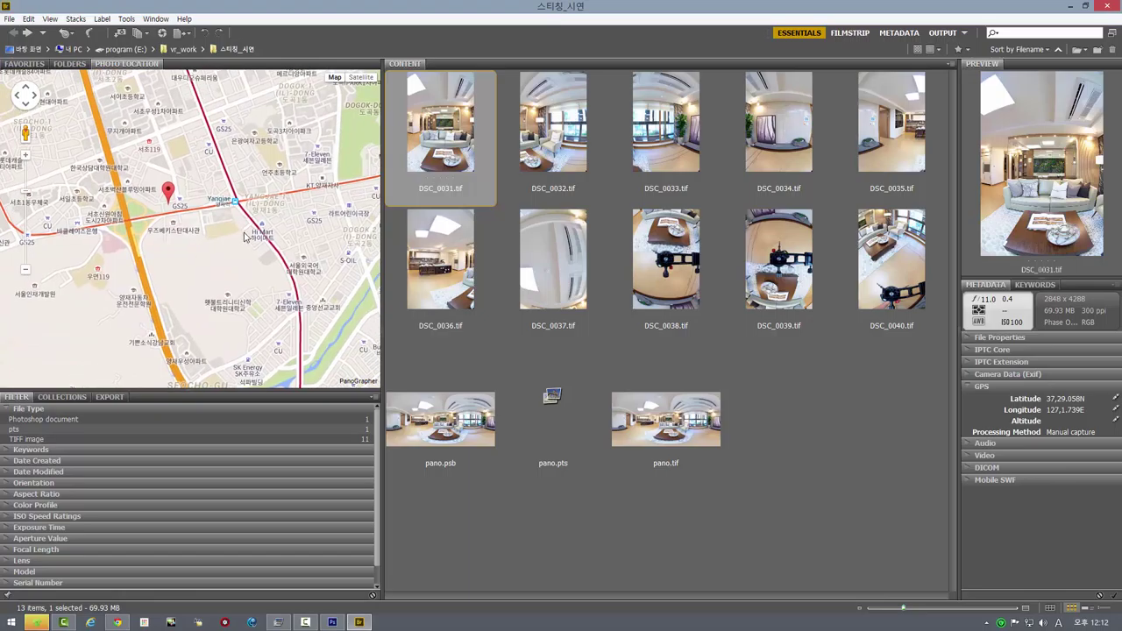
click(278, 167)
click(224, 257)
click(224, 256)
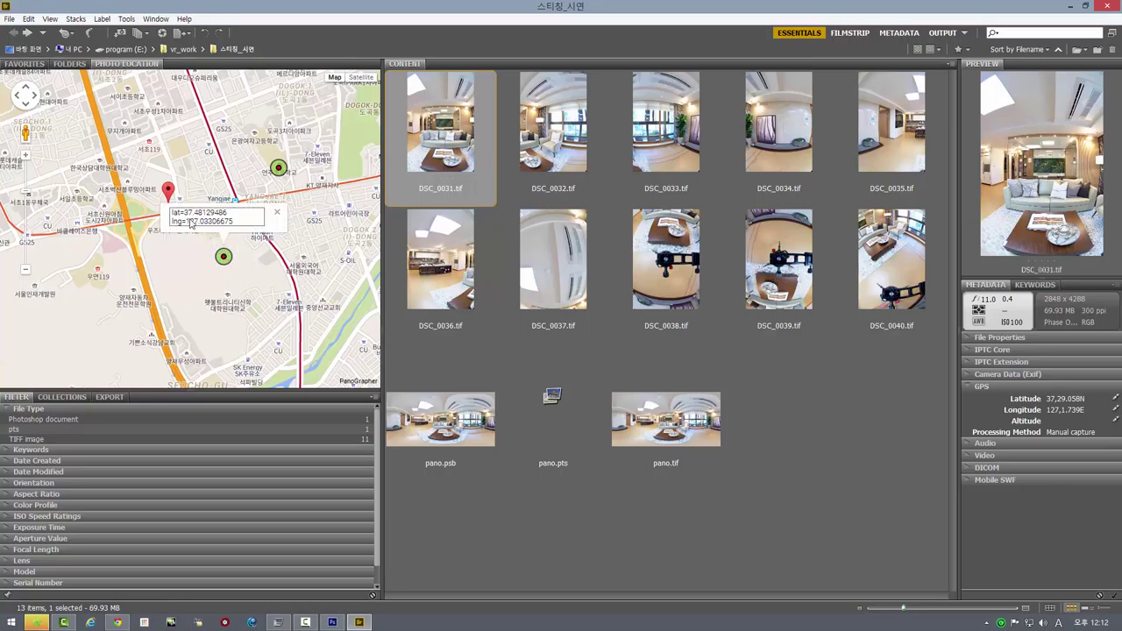
triple_click(248, 224)
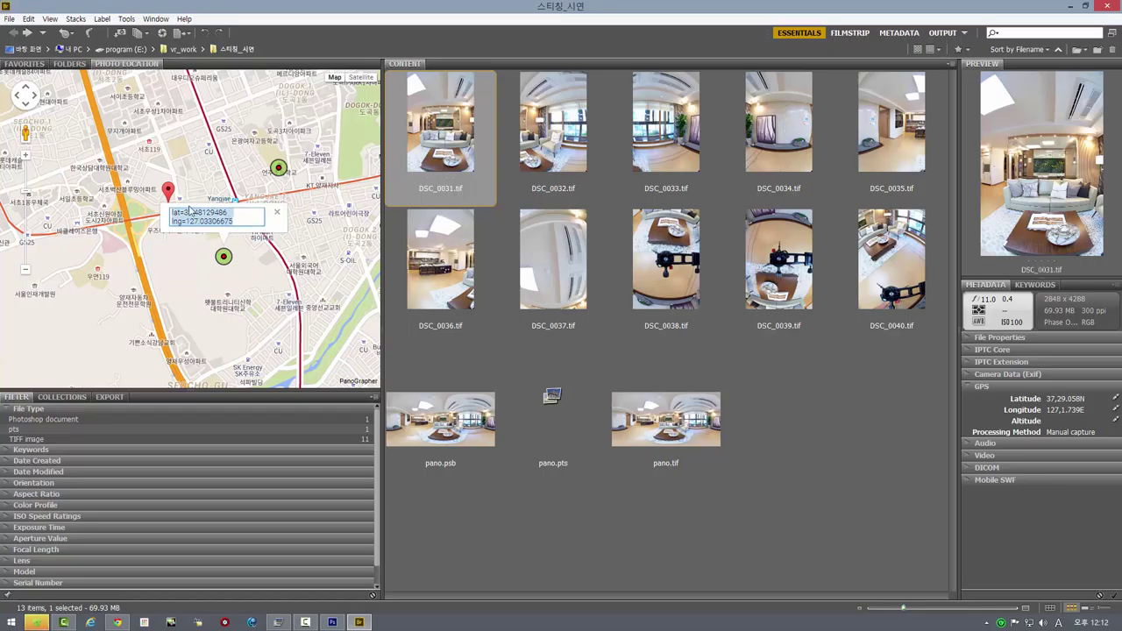
click(277, 215)
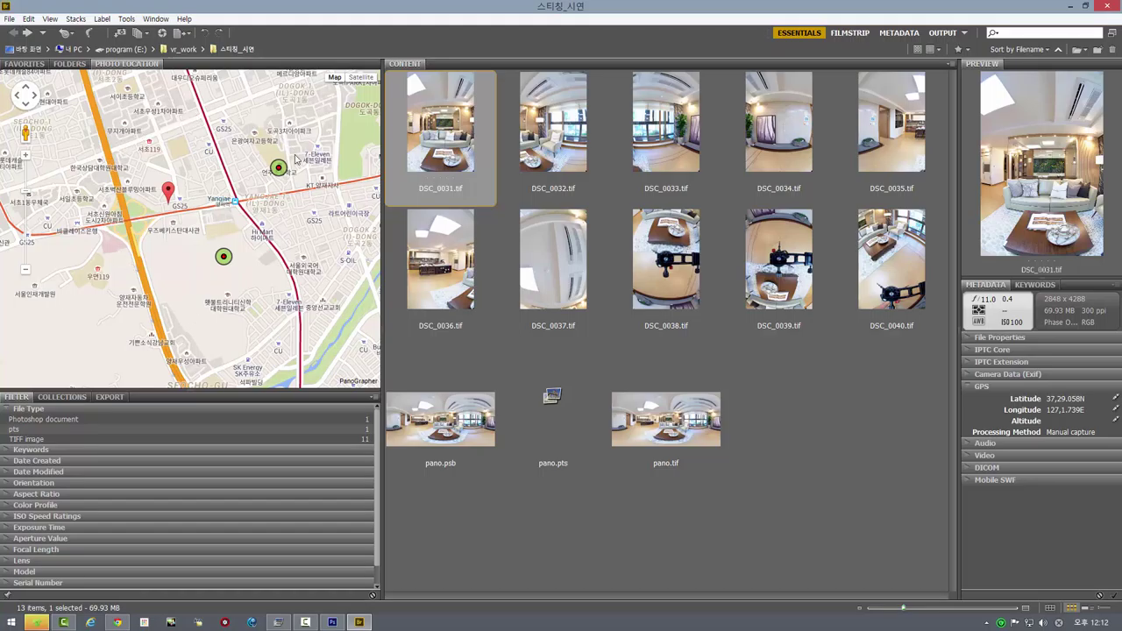
Remove the two extra green markers from the Photo Location map
drag(301, 287, 241, 287)
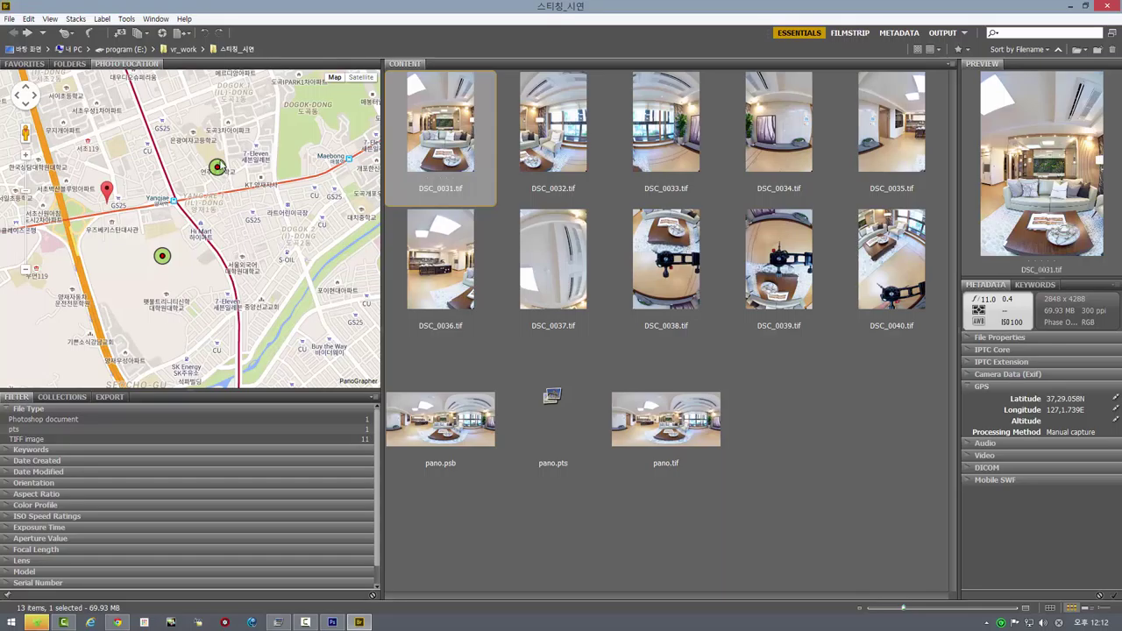
click(218, 168)
click(162, 256)
drag(223, 243, 307, 268)
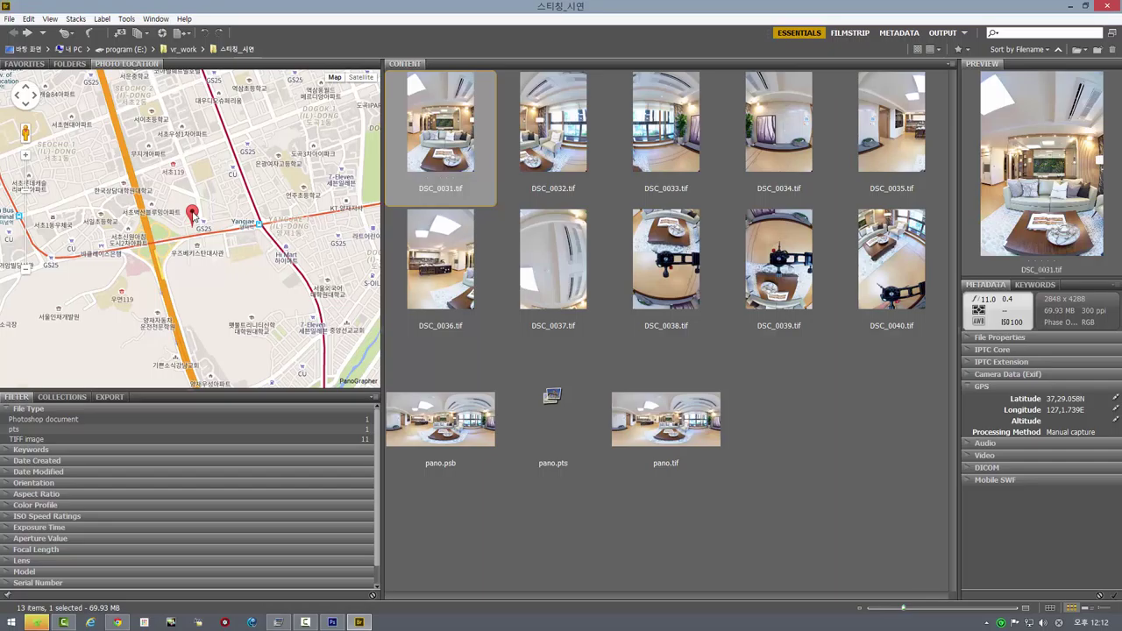
Show the red photo marker's coordinates, move the marker north-east of Yangjae station, and close its coordinate popup
click(195, 217)
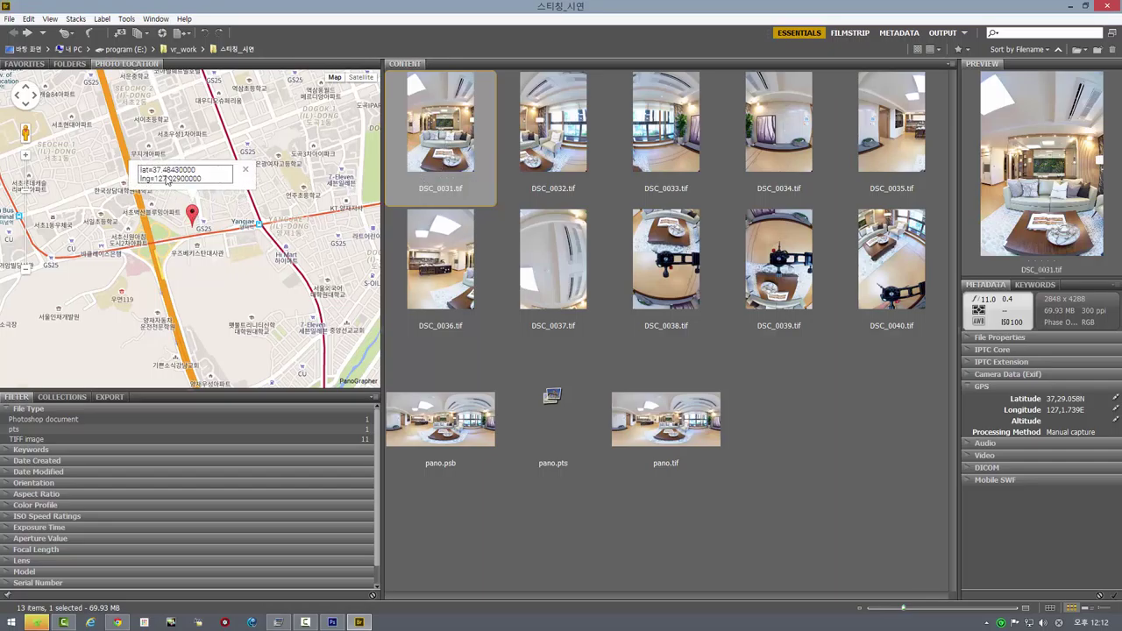
drag(193, 211, 262, 128)
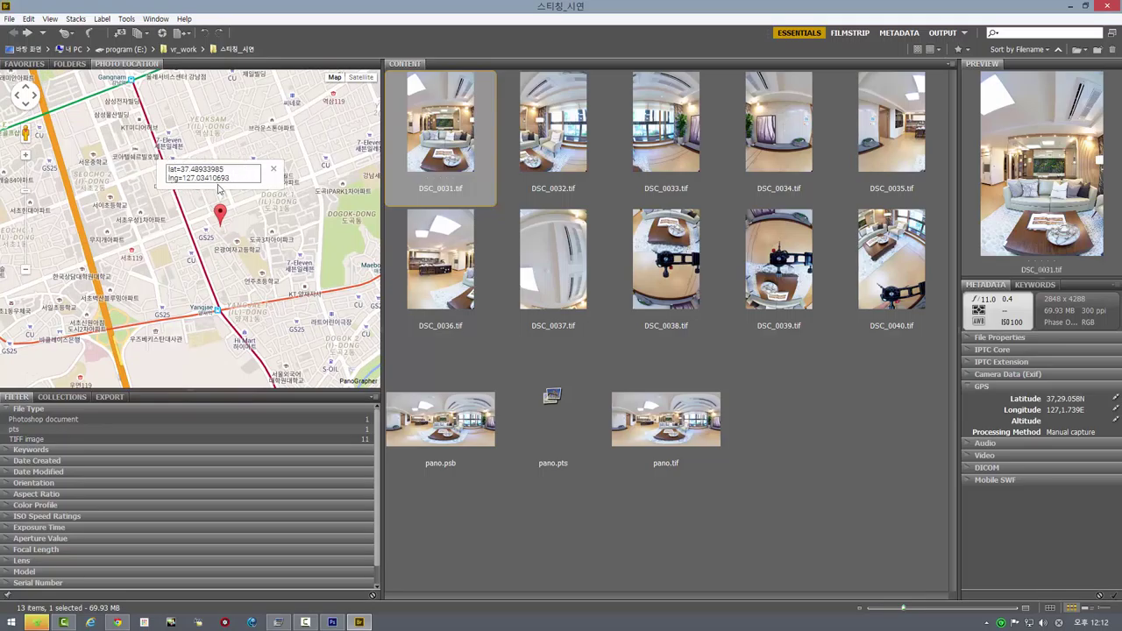
click(273, 171)
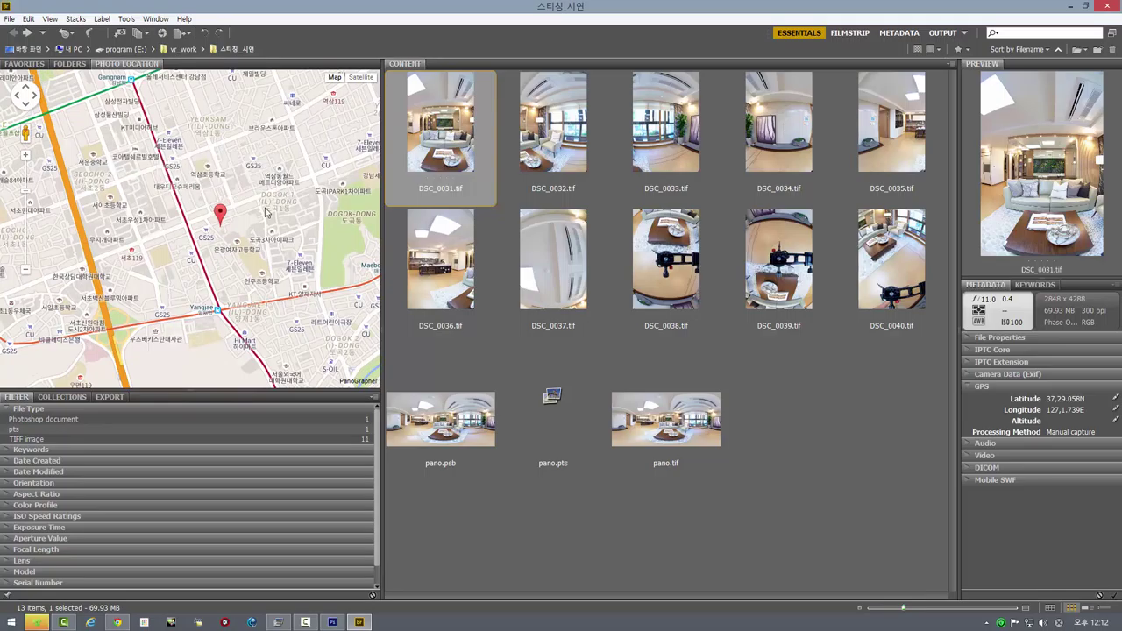
Show the locations of pano.tif and pano.psb on the Google map with the 구글맵에서 위치 보기 command
click(645, 413)
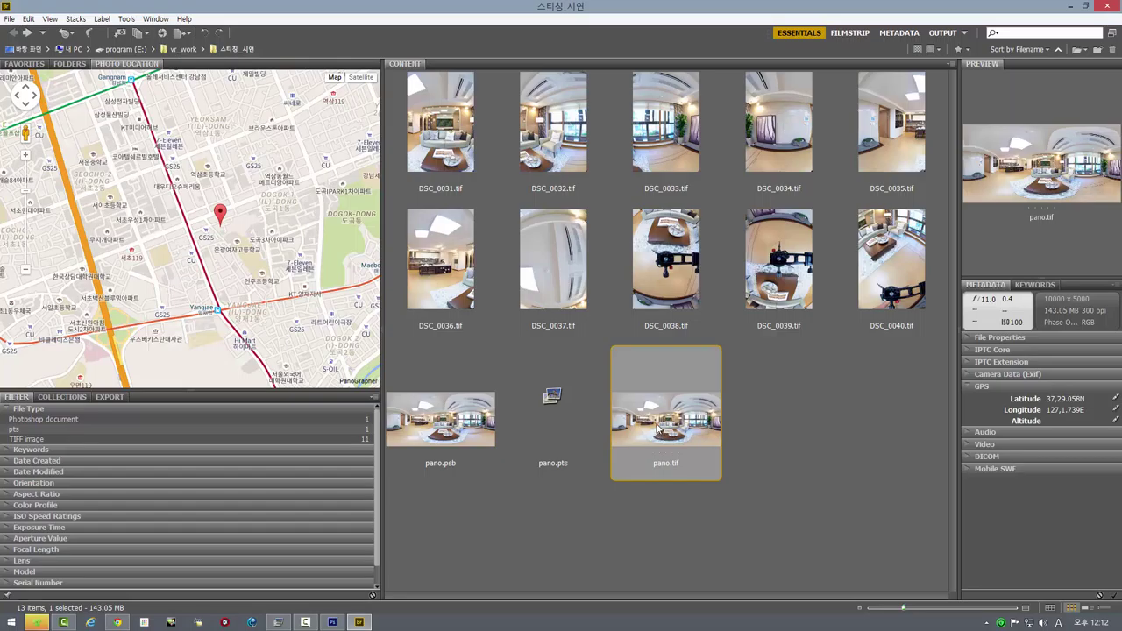
right_click(657, 427)
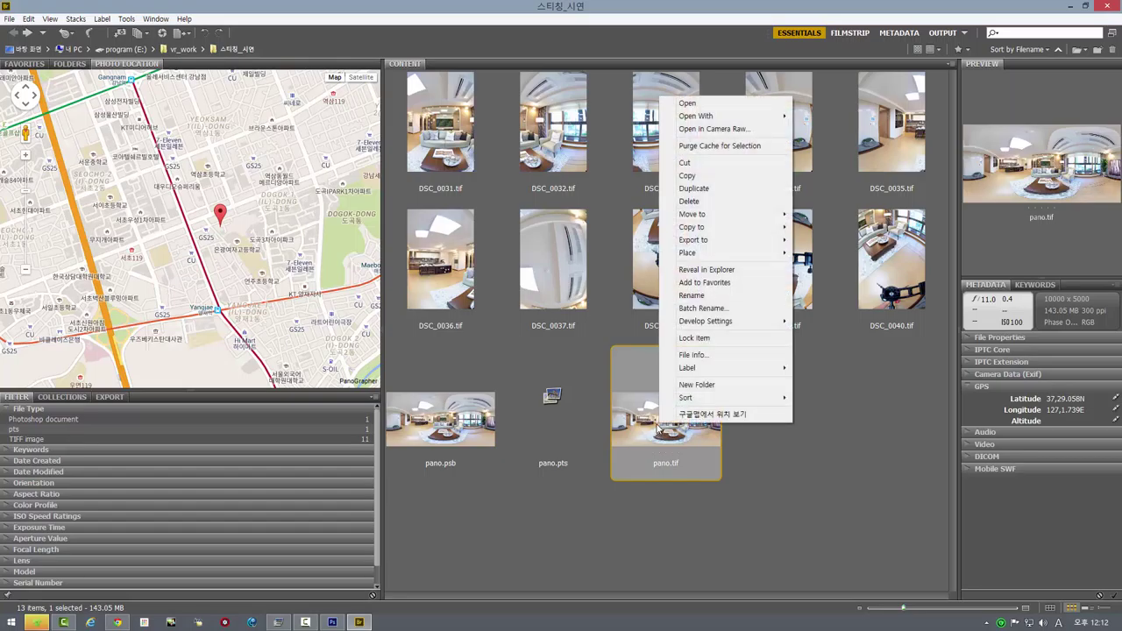
click(704, 416)
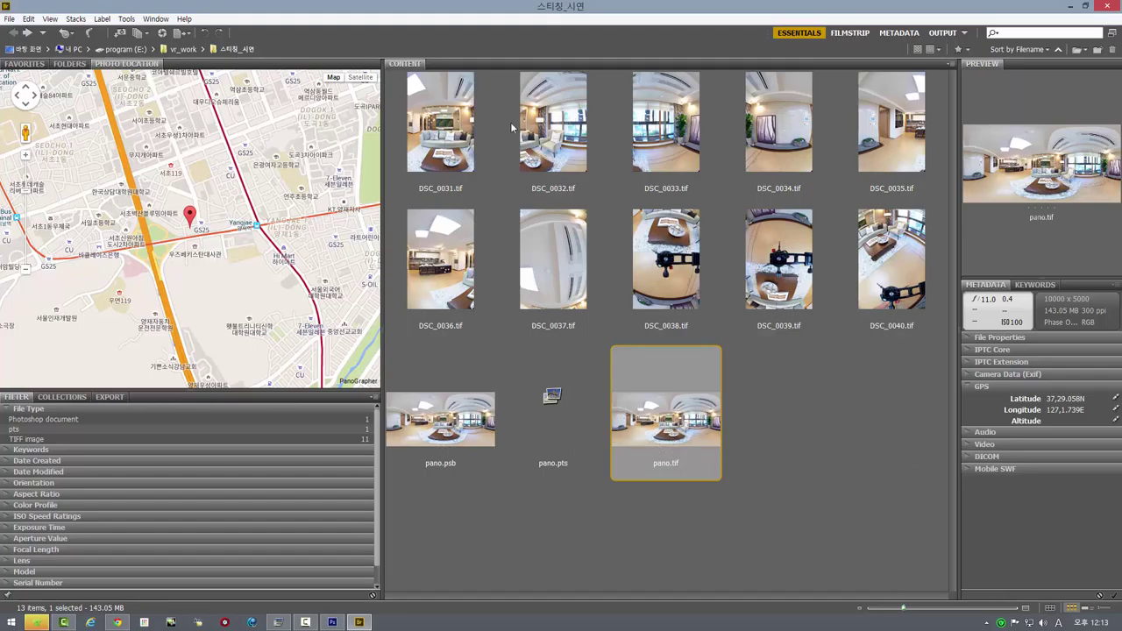
click(464, 424)
right_click(446, 421)
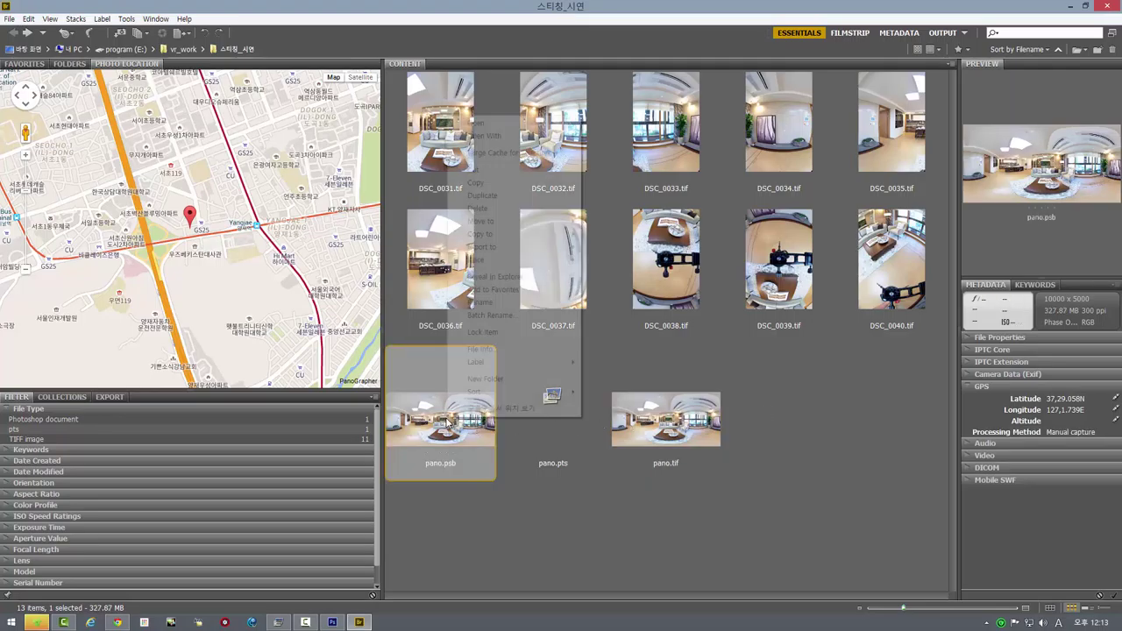
click(496, 409)
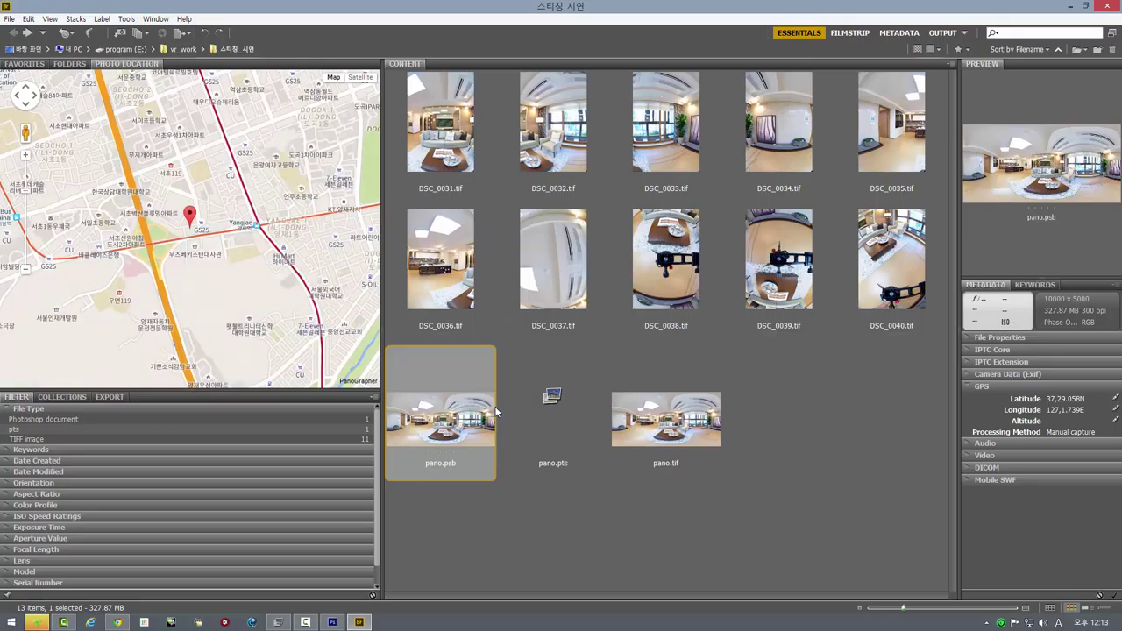
Compare the metadata and GPS values of pano.tif and pano.psb
click(662, 442)
click(441, 434)
click(682, 431)
click(444, 433)
click(681, 431)
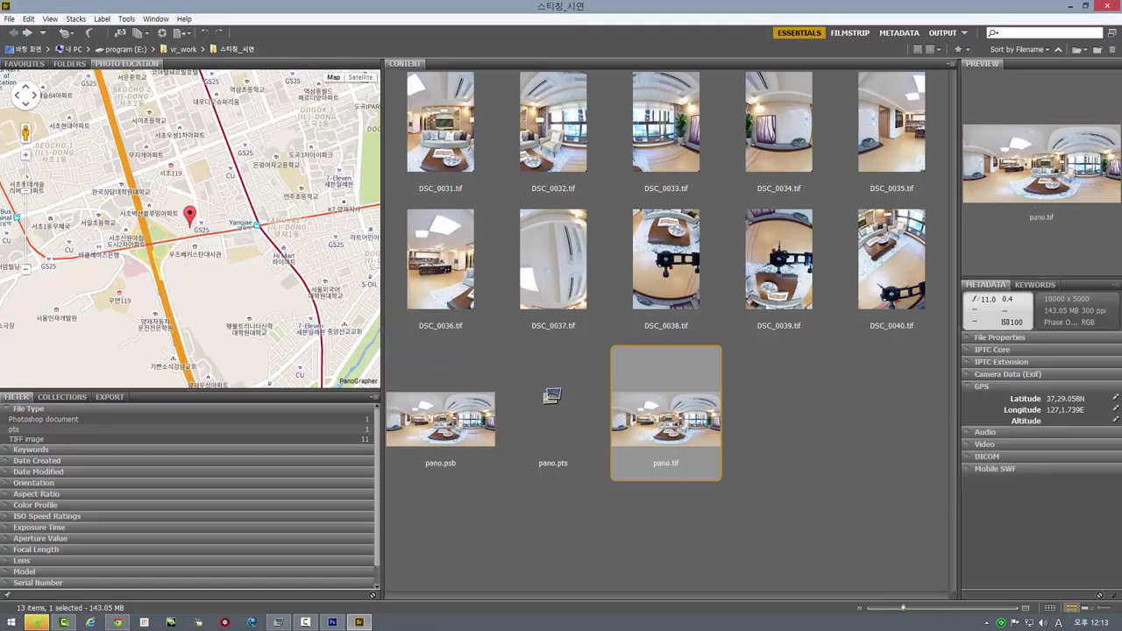
Switch to PTGui and close the pano project without saving its changes
click(278, 623)
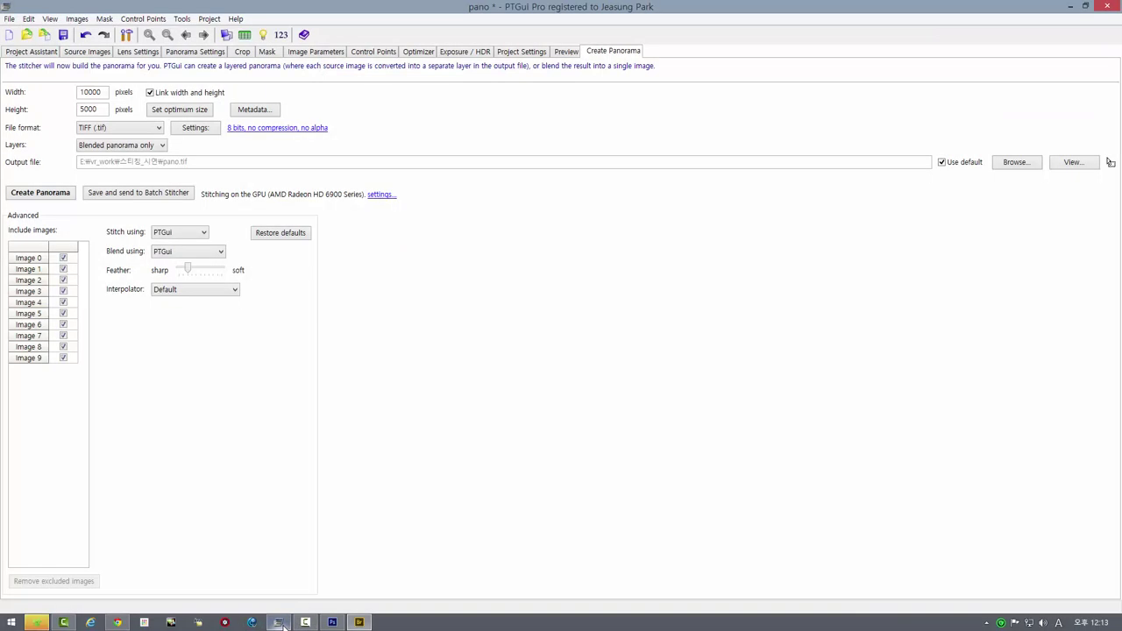
click(1107, 6)
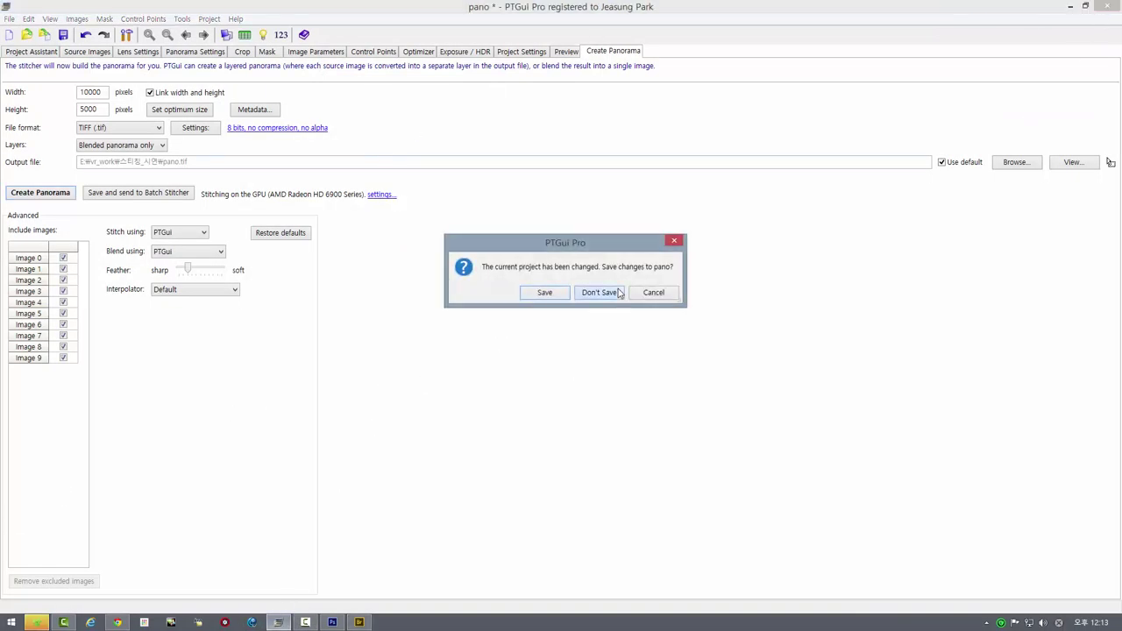
click(614, 293)
Reopen the pano.pts project from the 스티칭_시연 folder in PTGui and show its Create Panorama settings
mouse_move(73, 624)
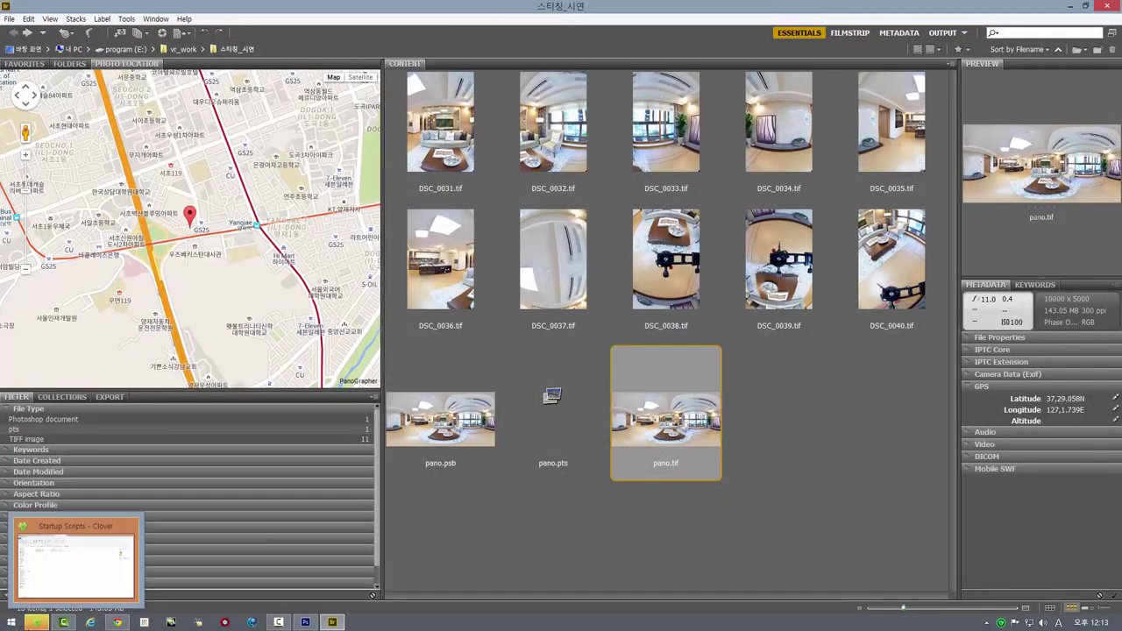
click(74, 557)
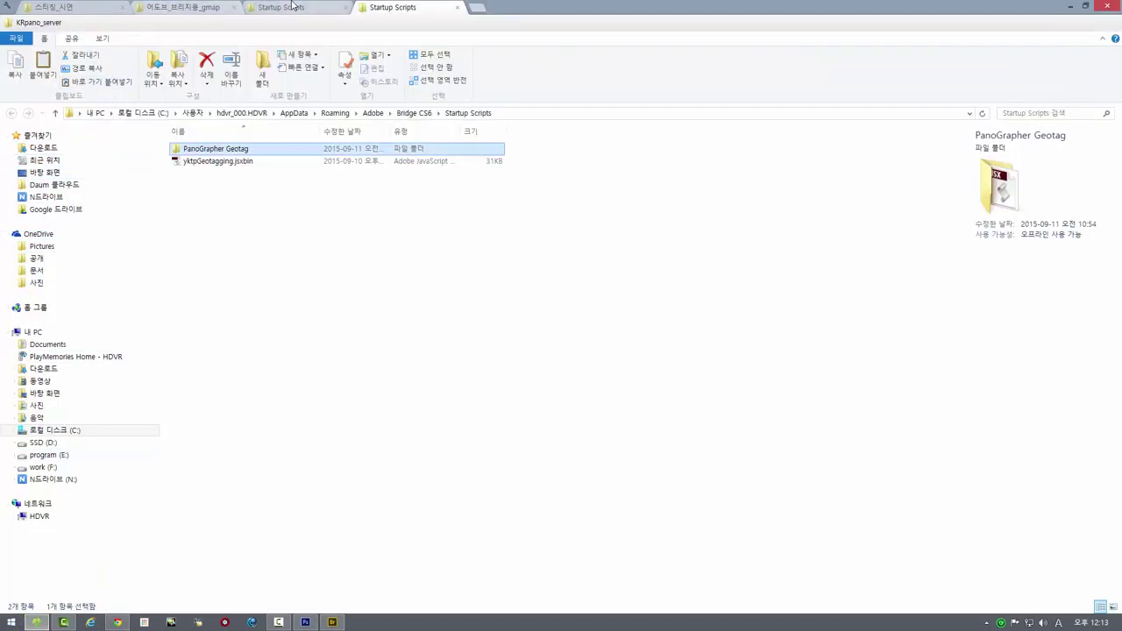
click(92, 6)
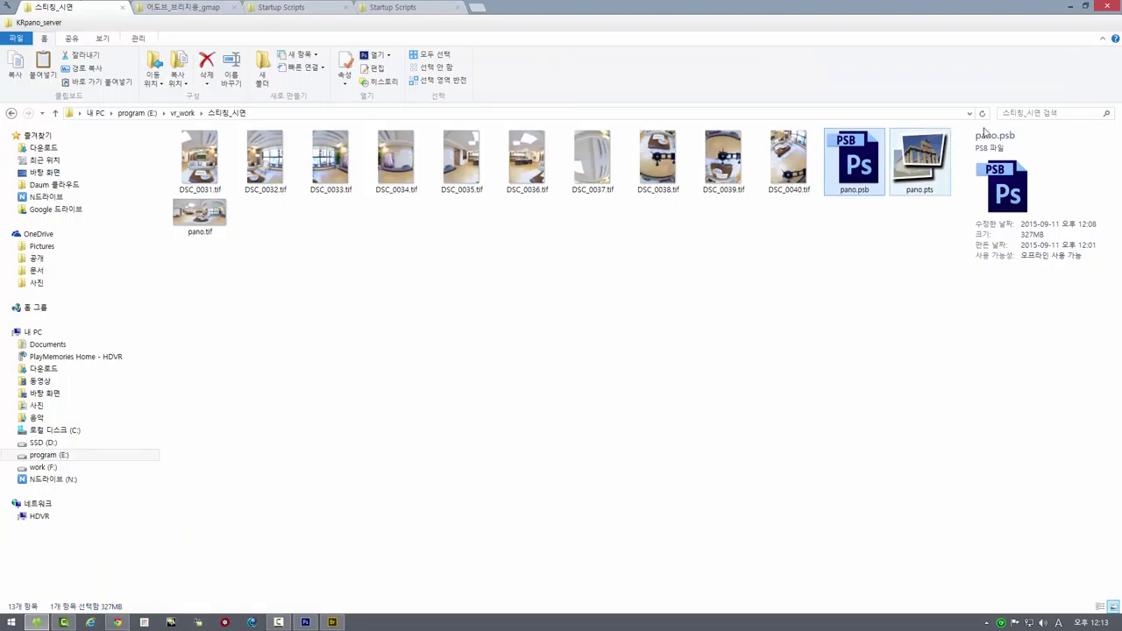
click(922, 159)
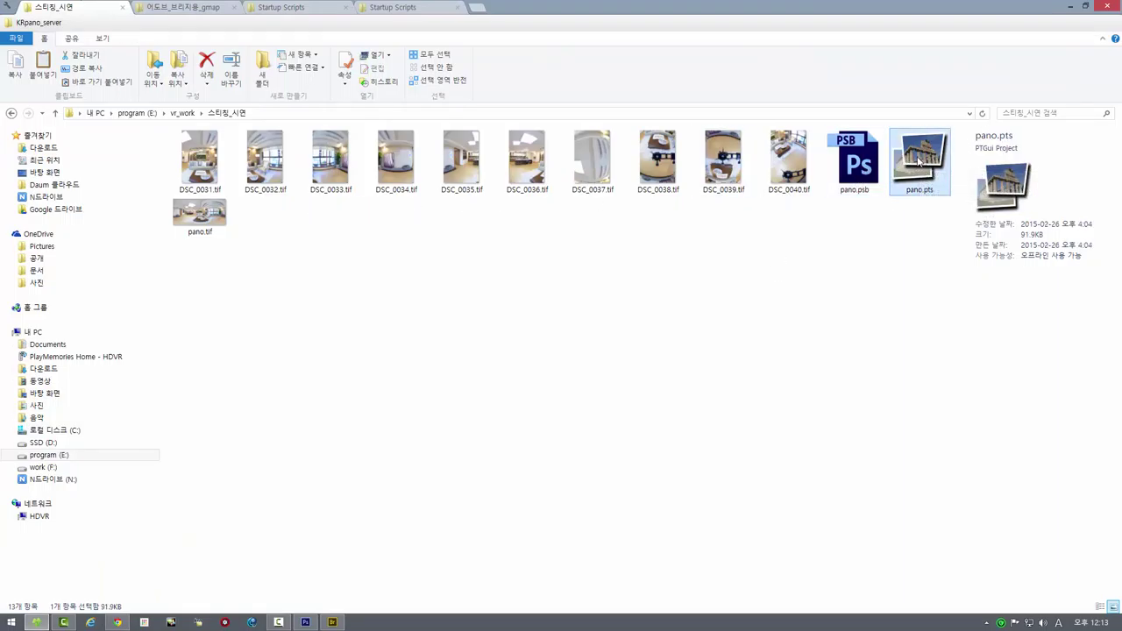
double_click(918, 160)
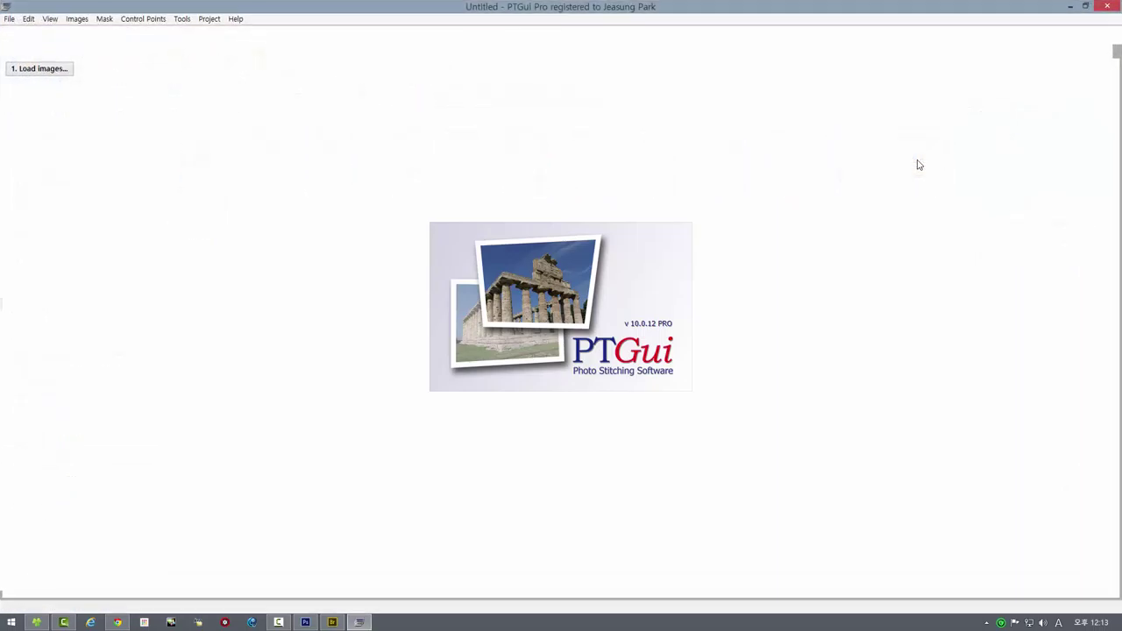
click(600, 53)
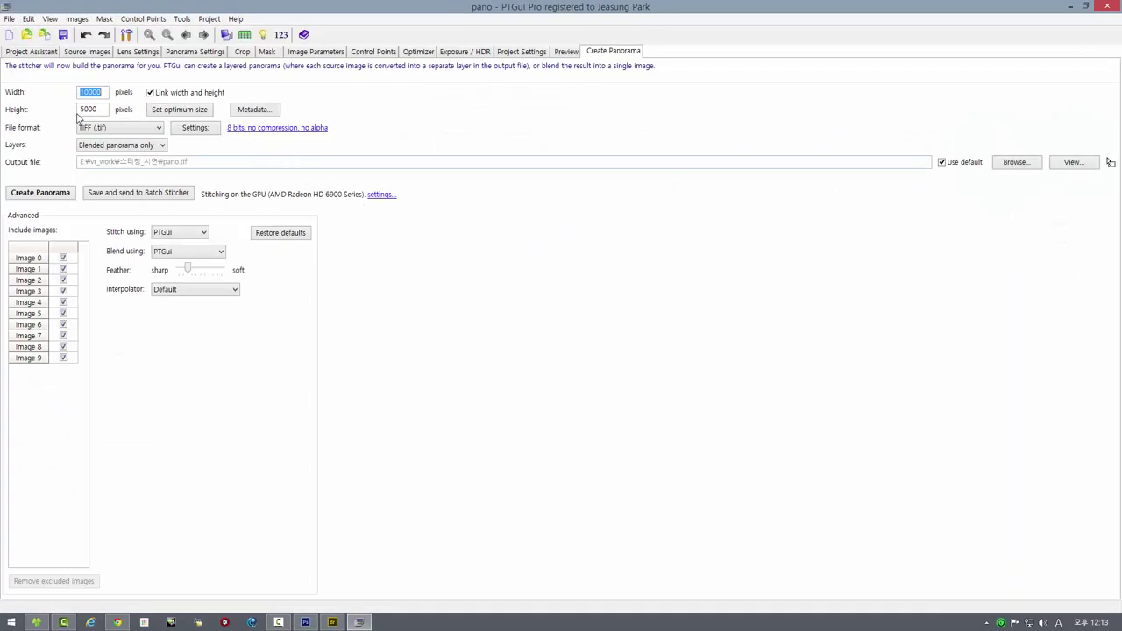
In the panorama's metadata, turn off EXIF data for the camera location and clear the location value
click(244, 110)
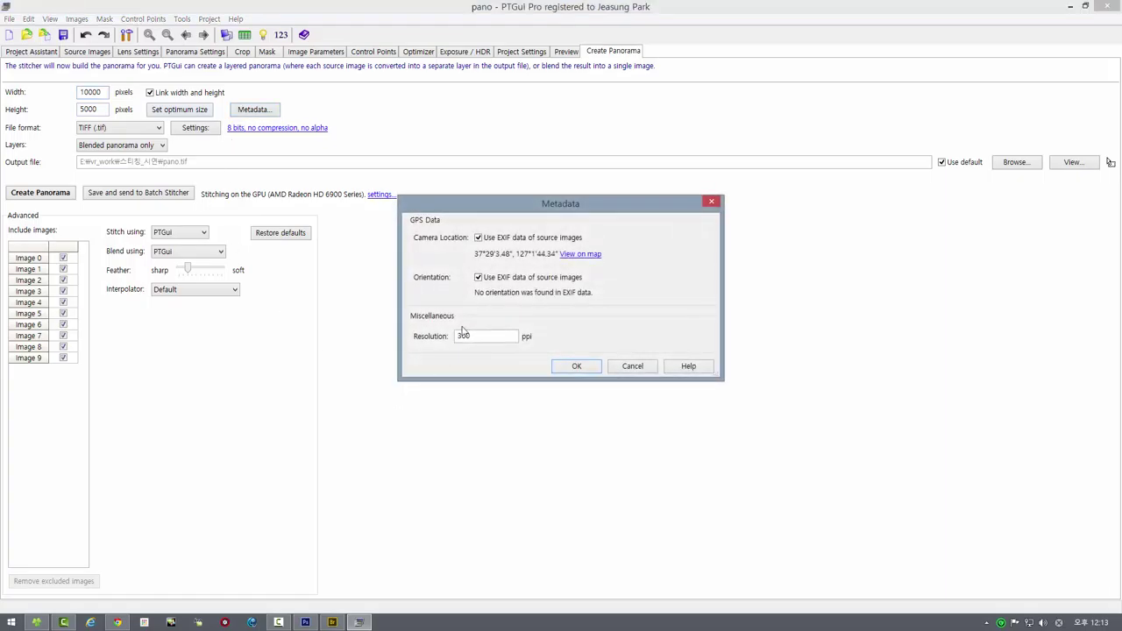
click(479, 238)
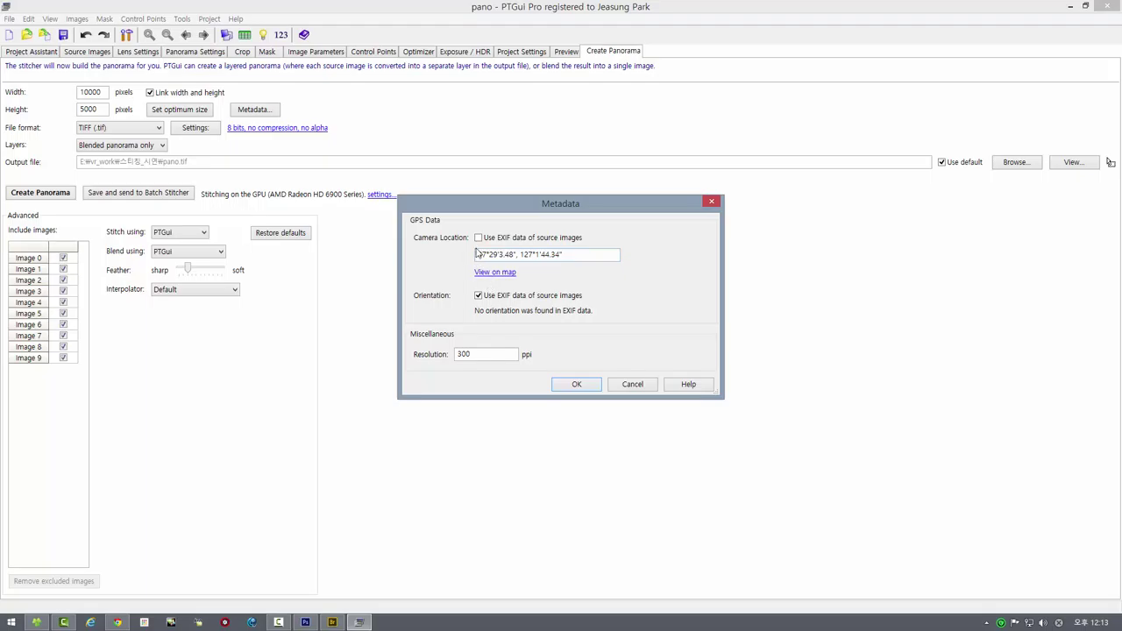
drag(578, 252, 343, 258)
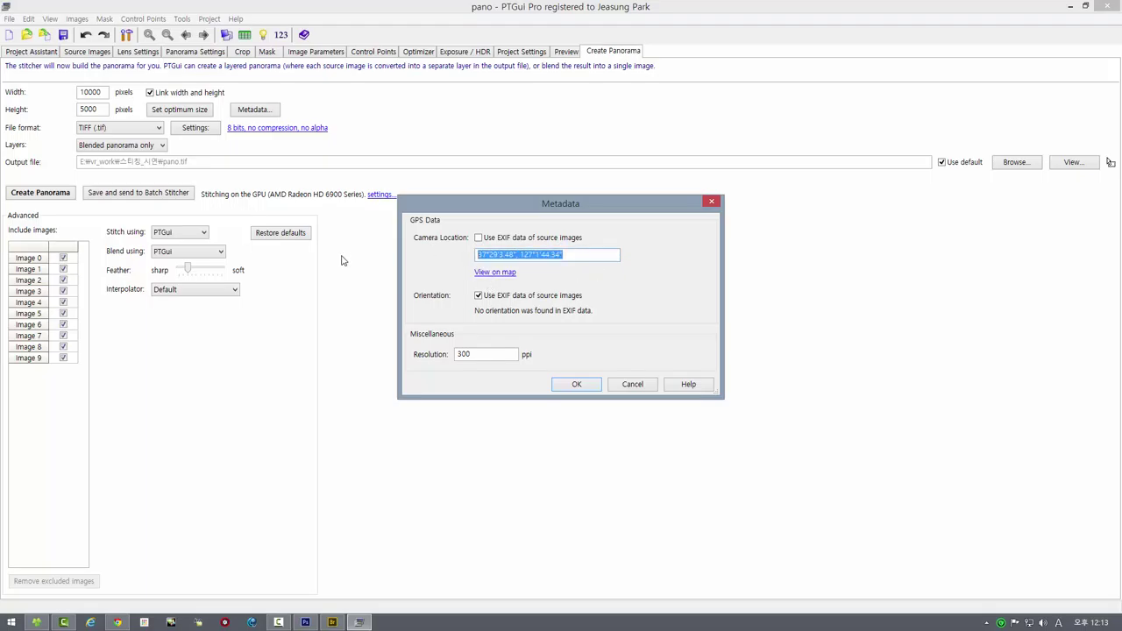
key(BackSpace)
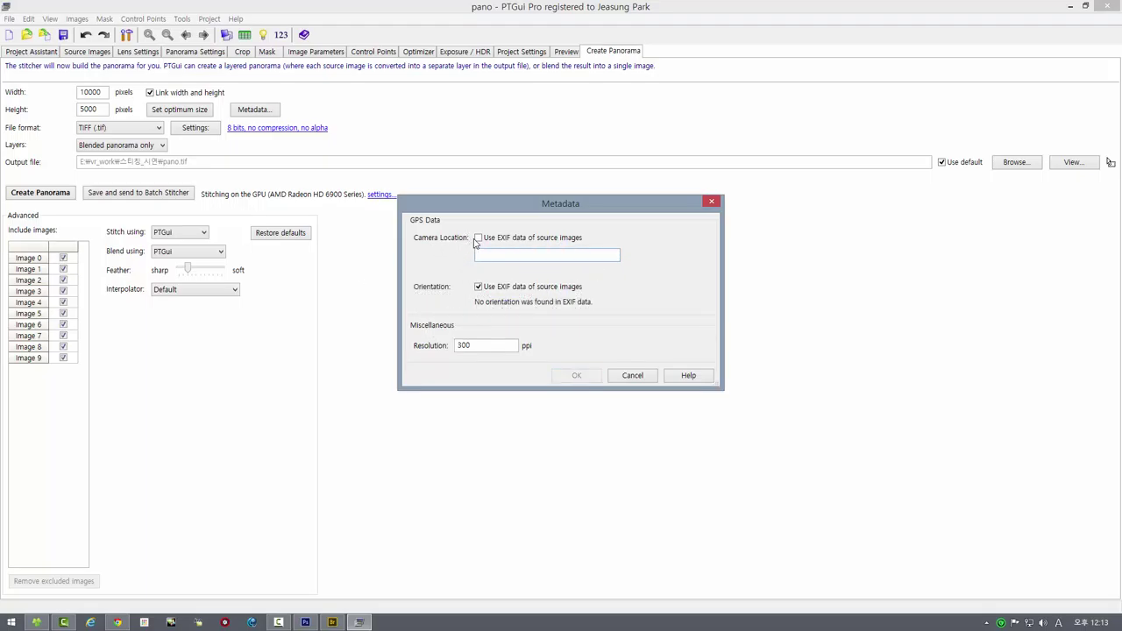
Turn EXIF data for the camera location back on, view that location on Google Maps, and close the map
click(477, 238)
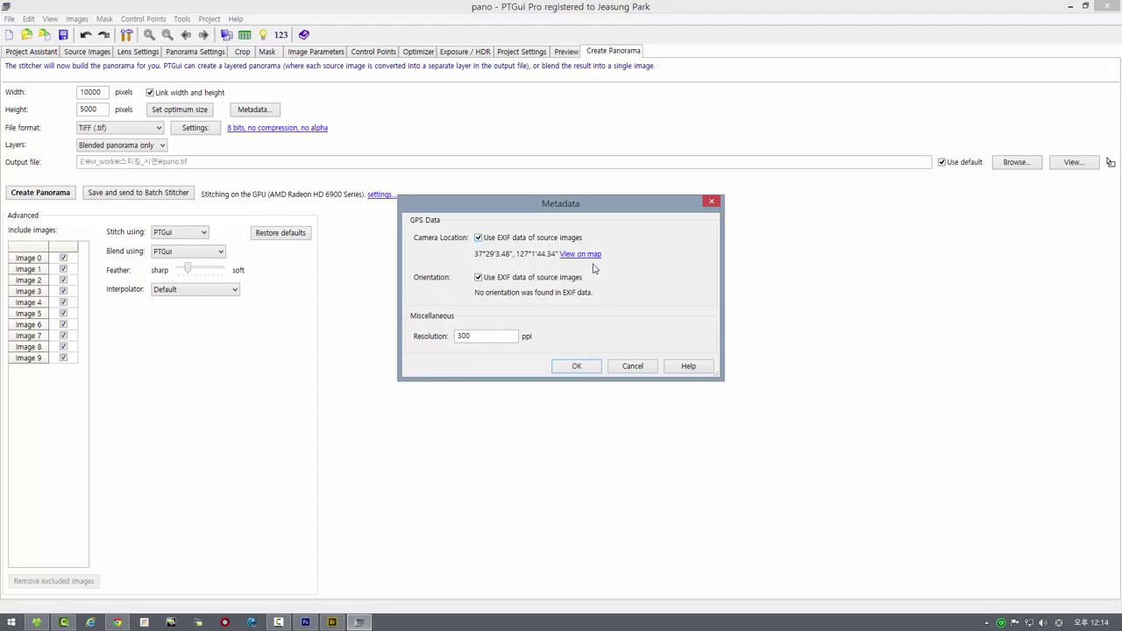
click(477, 239)
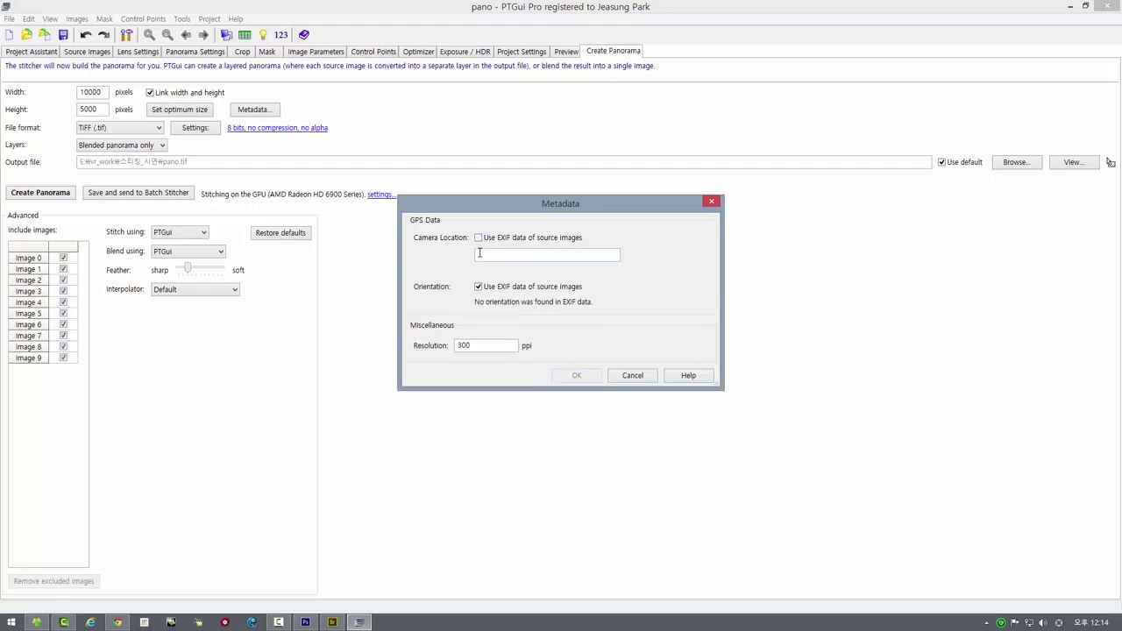
click(478, 238)
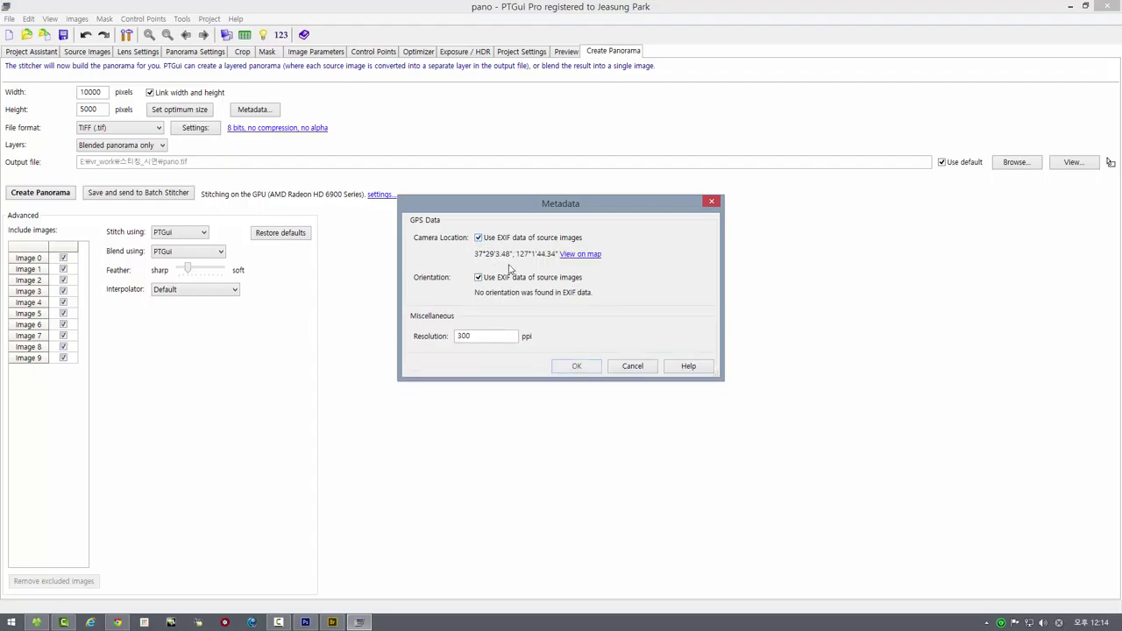
click(579, 255)
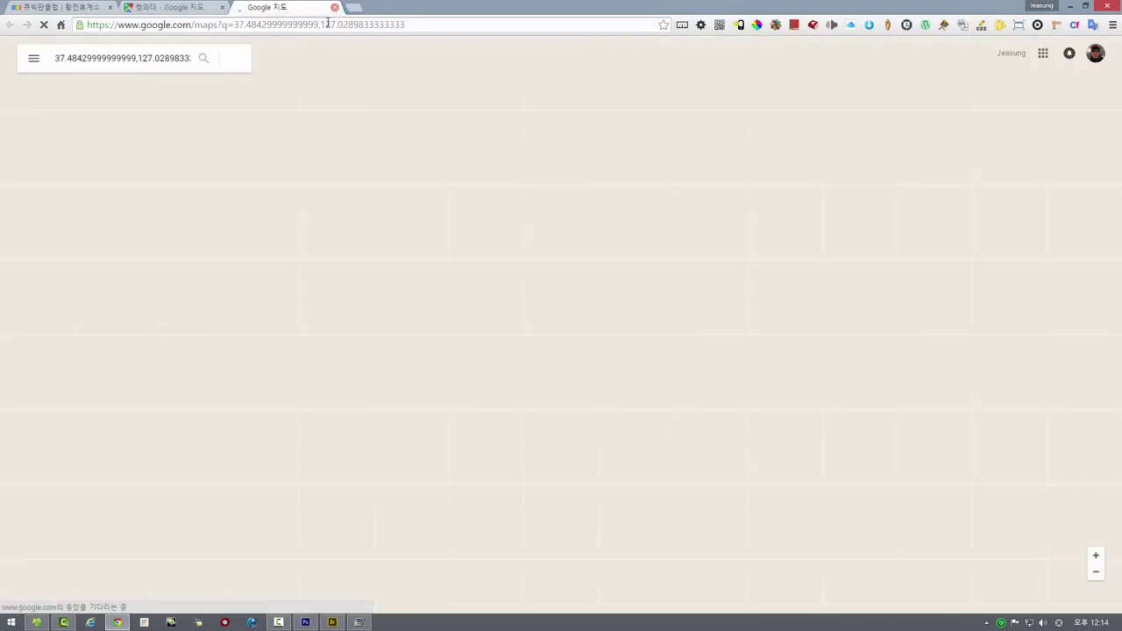
click(335, 7)
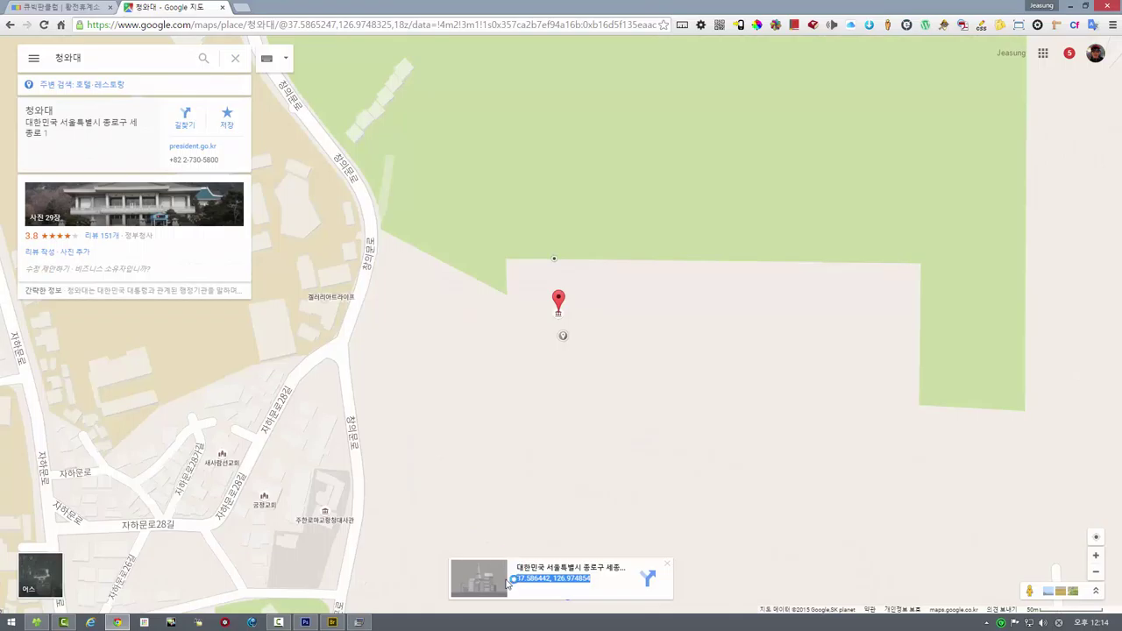
Copy the 37.586442, 126.974854 coordinates from Google Maps into PTGui as the camera location, with its EXIF data option turned off
right_click(577, 579)
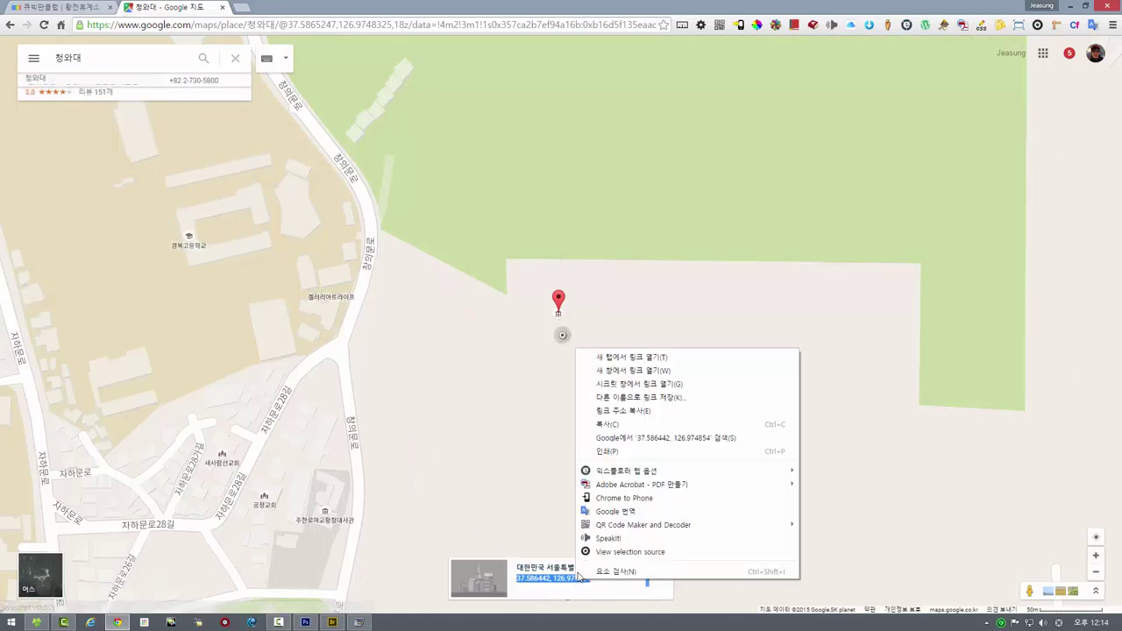
click(605, 424)
click(359, 622)
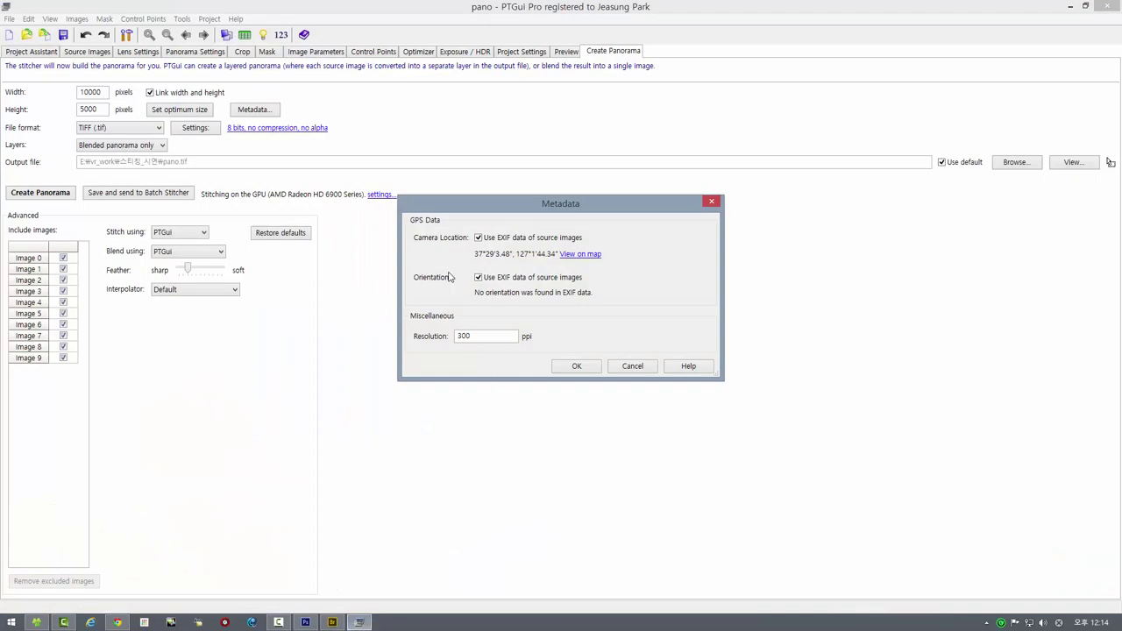
click(479, 237)
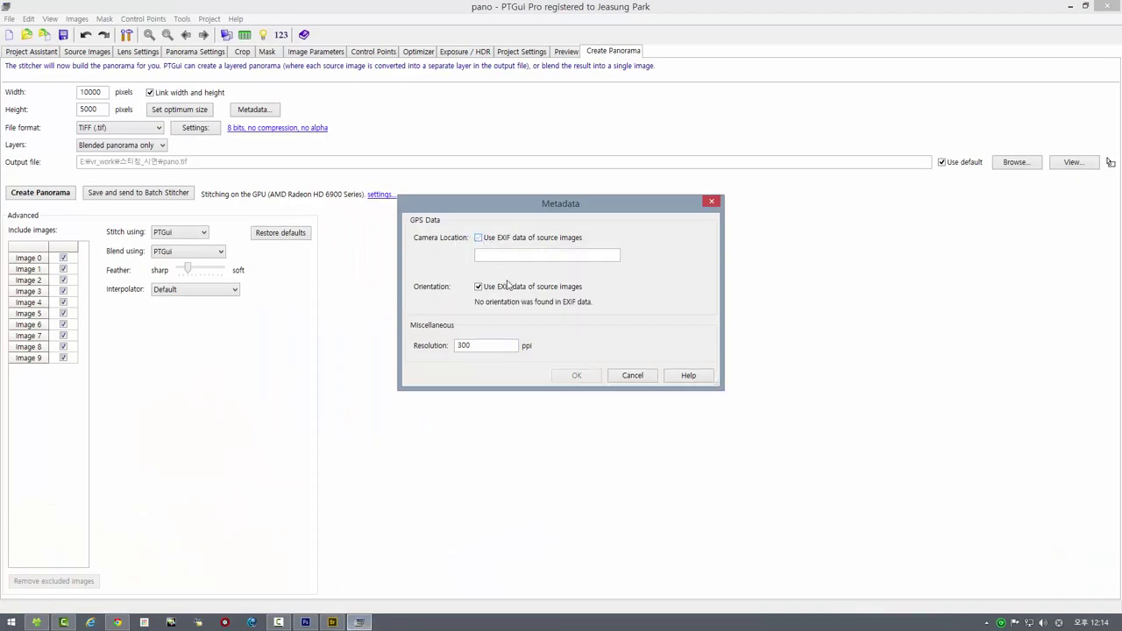
click(571, 255)
text(37.586442, 126.974854)
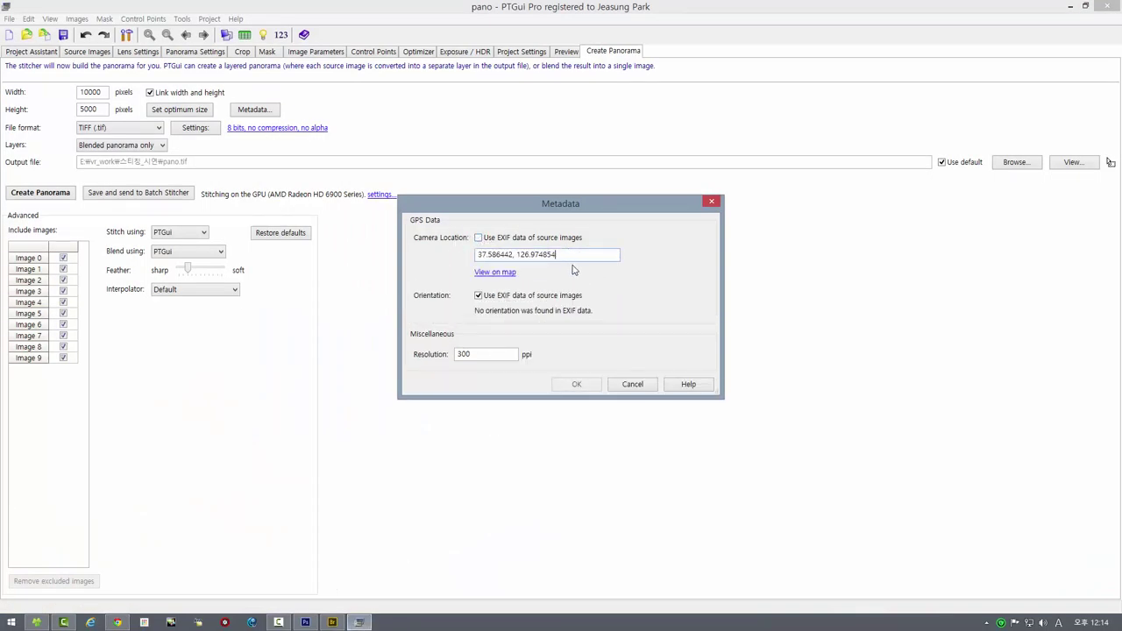
View the entered camera location on Google Maps, close that map, and apply the panorama's metadata in PTGui
click(483, 275)
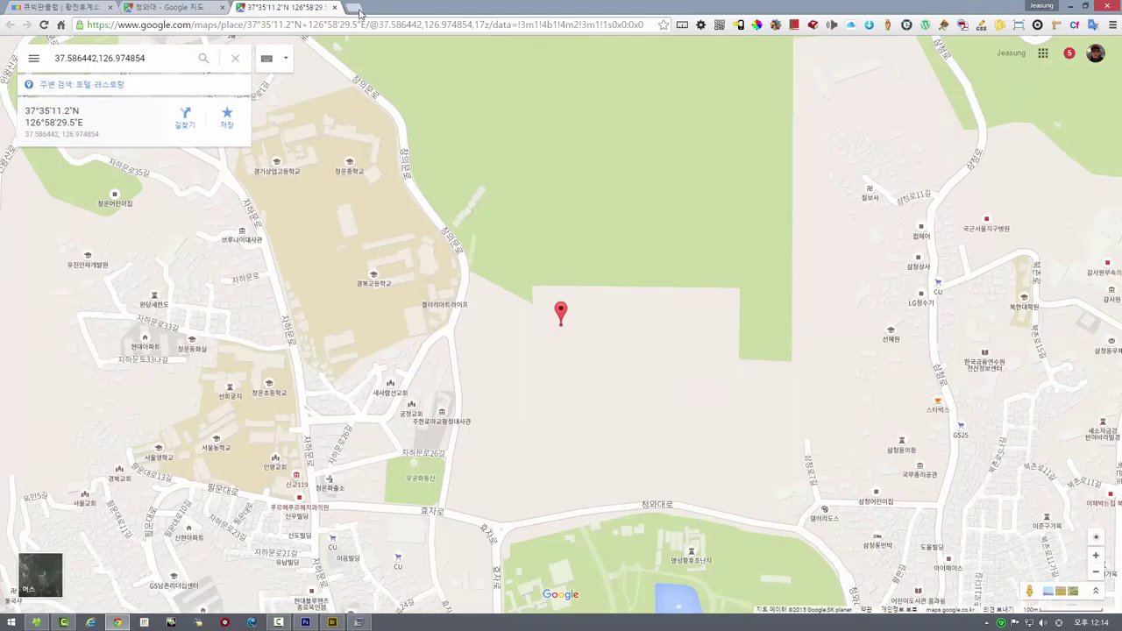
click(334, 8)
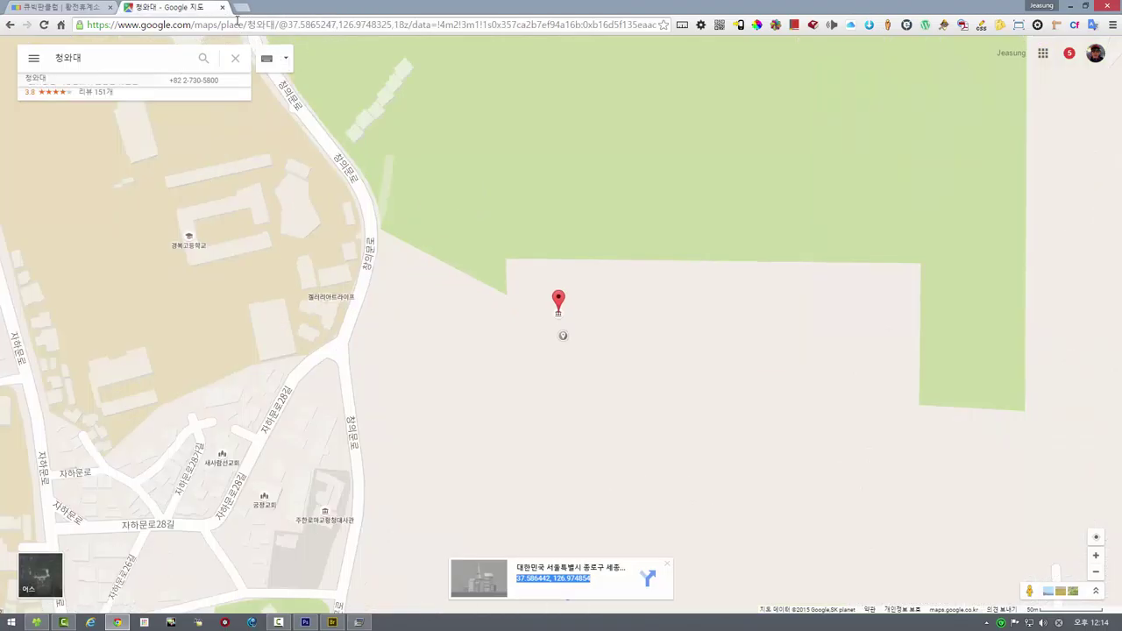
click(357, 622)
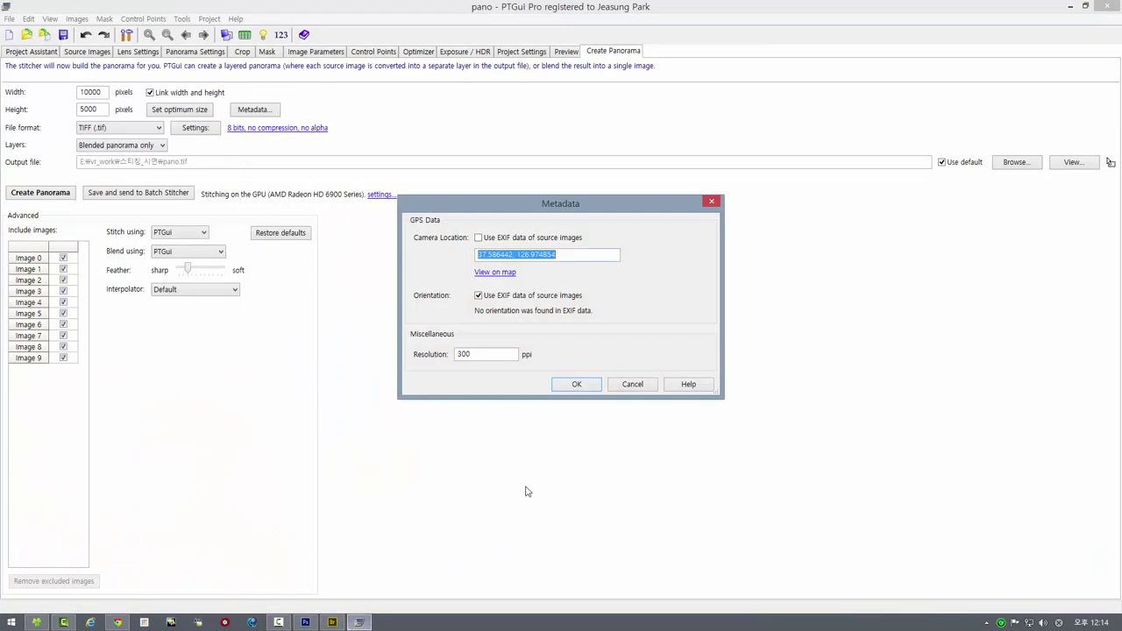
click(572, 384)
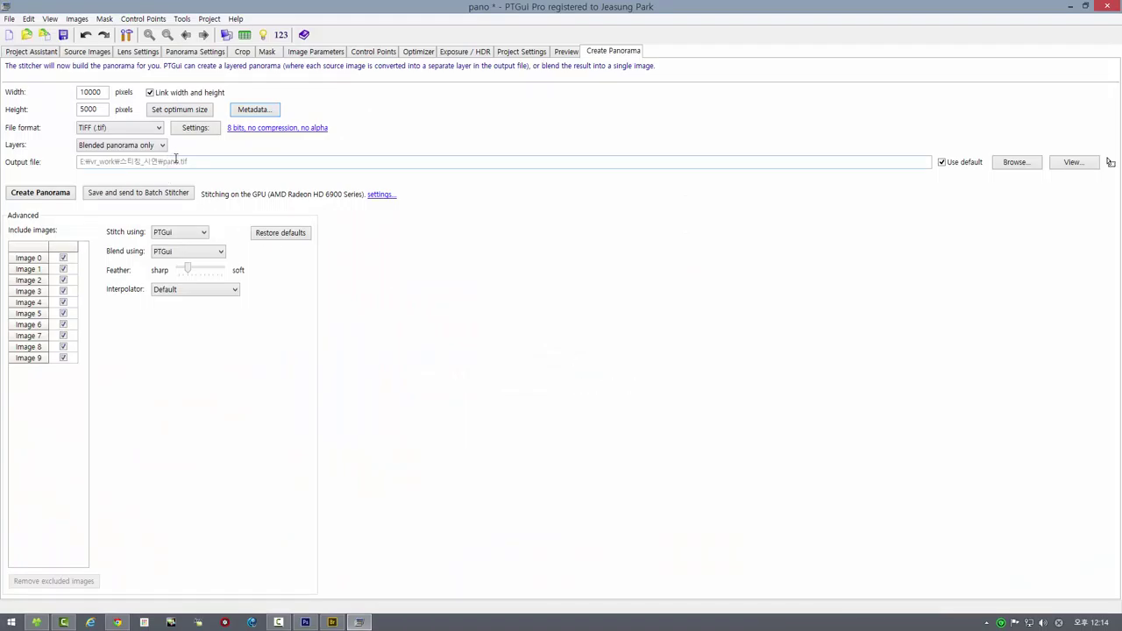
Turn off the default output name, set the output file to pano2.tif, and create the panorama after reviewing its metadata
click(941, 164)
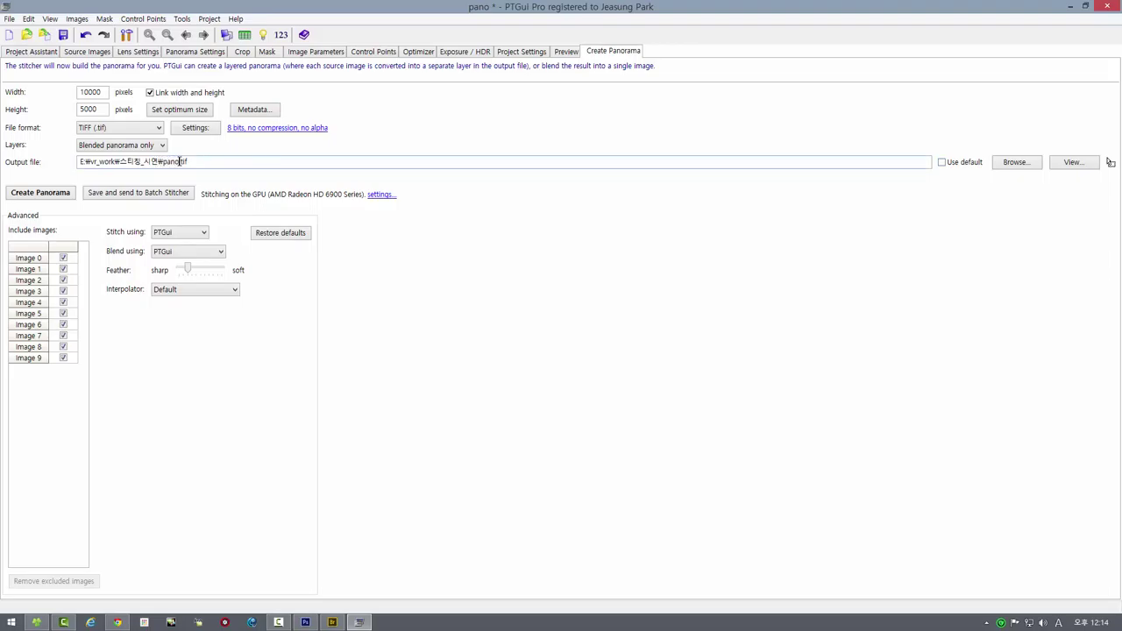
text(2)
click(254, 109)
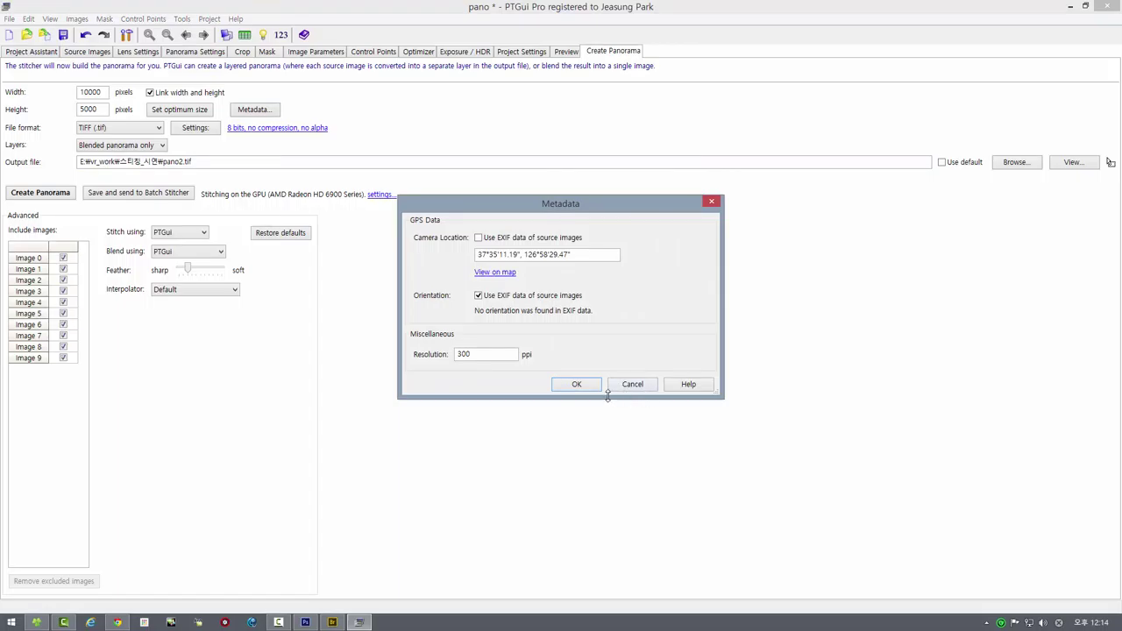
click(576, 384)
click(54, 195)
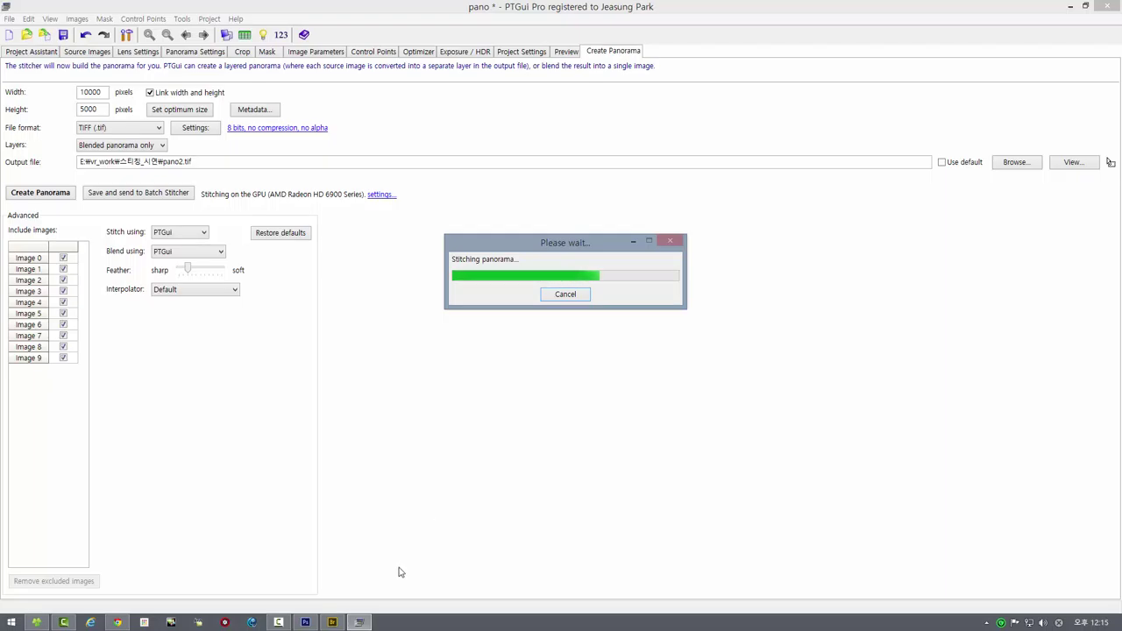
Switch to Adobe Bridge, compare the GPS metadata of pano.tif and pano2.tif, and show pano2.tif's location on Google Maps
click(333, 624)
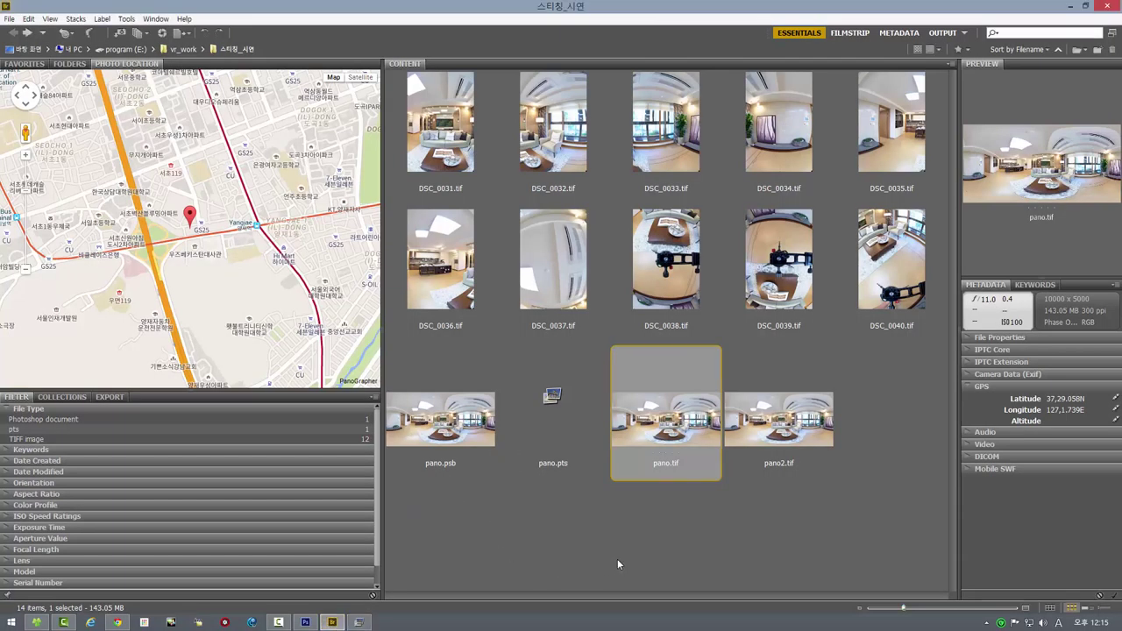
click(787, 429)
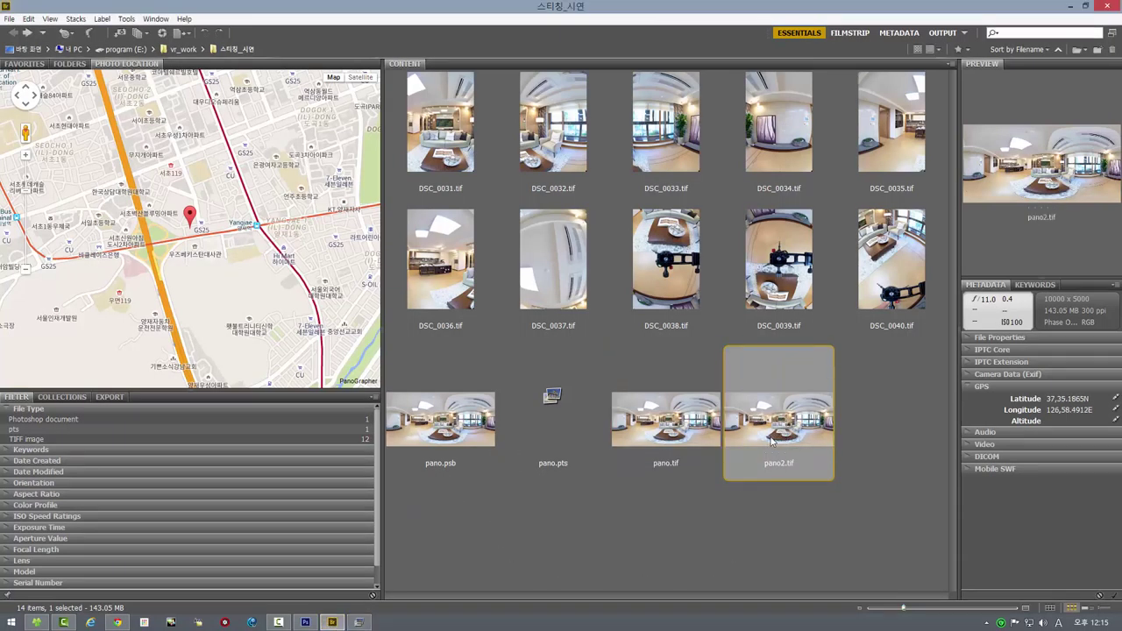
click(675, 441)
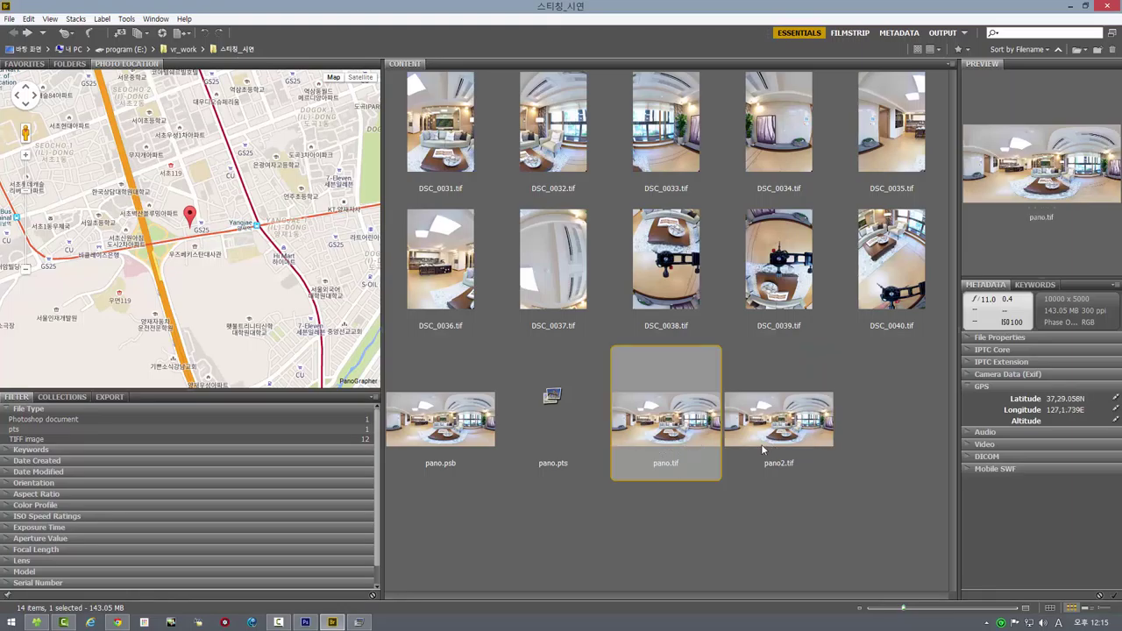
click(787, 441)
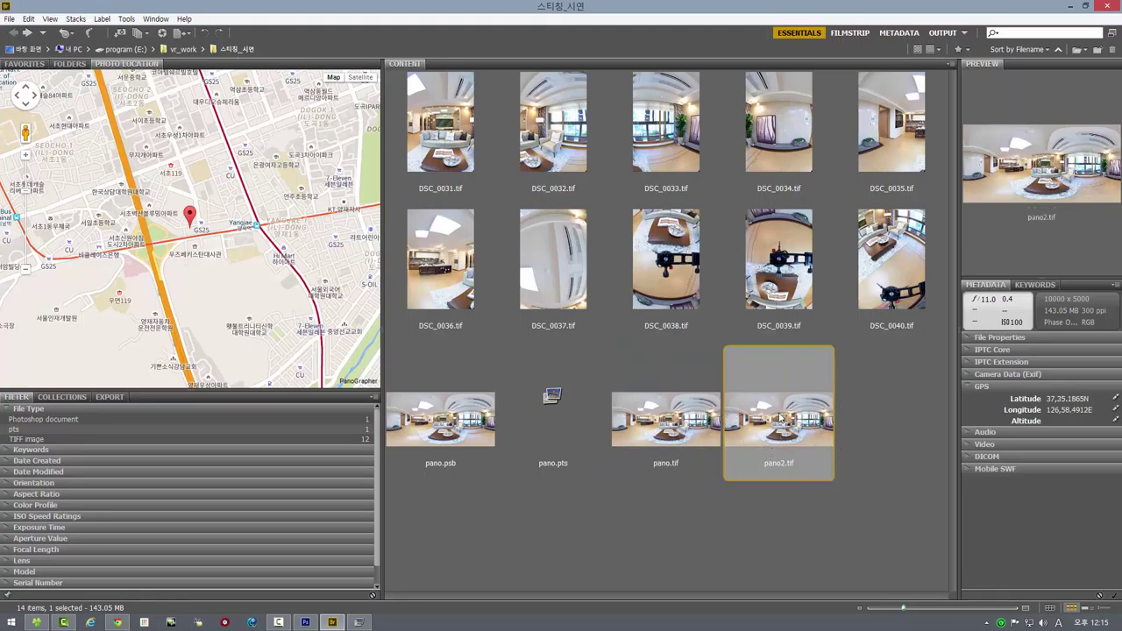
right_click(799, 428)
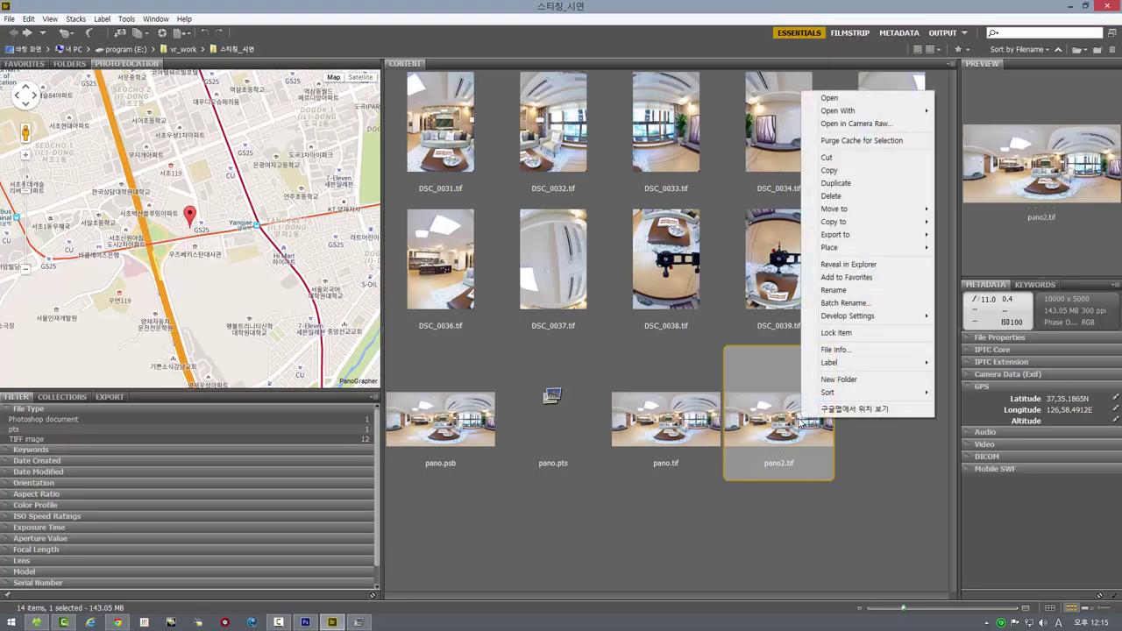
click(855, 409)
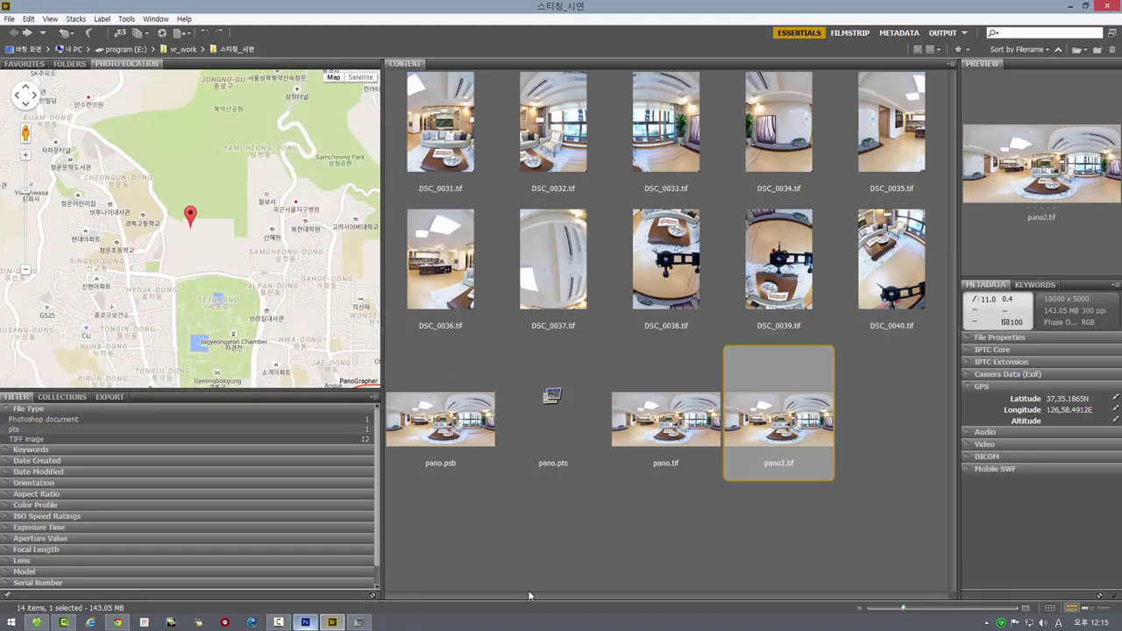
Switch to PTGui and create the panorama in Photoshop (.psd) format with individual layers only
click(357, 622)
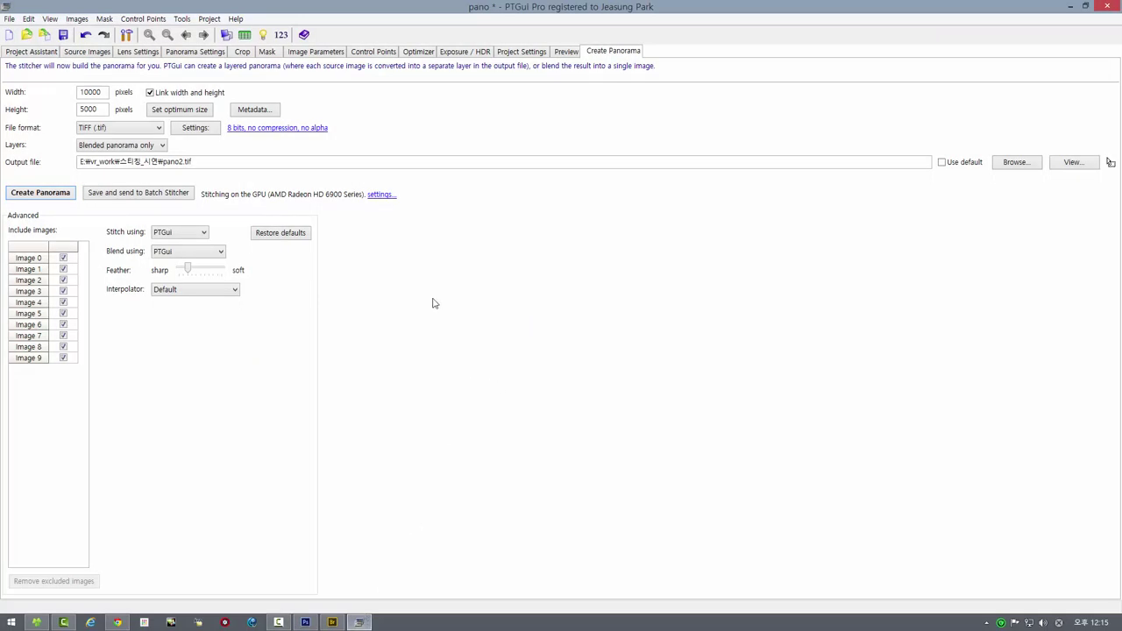
click(122, 131)
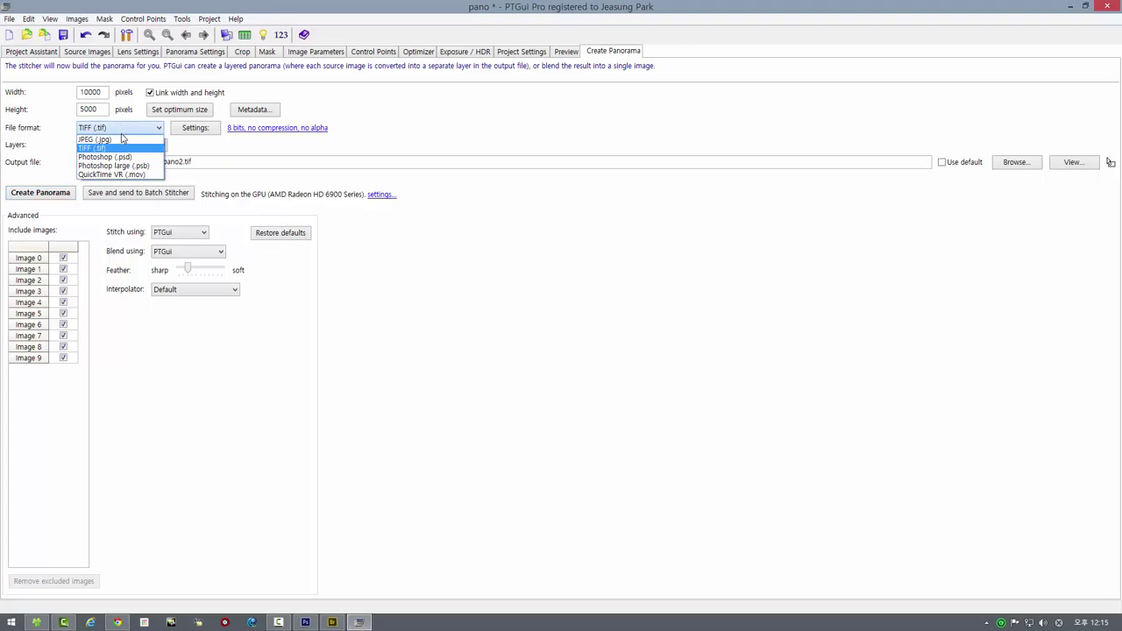
click(120, 152)
click(121, 145)
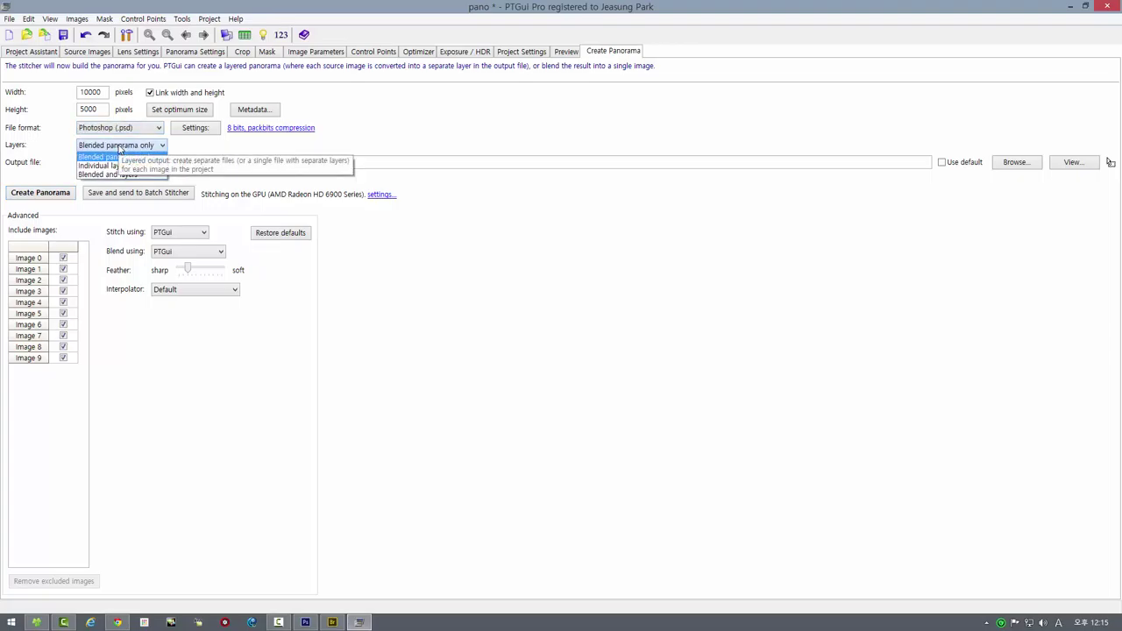
click(120, 169)
click(35, 195)
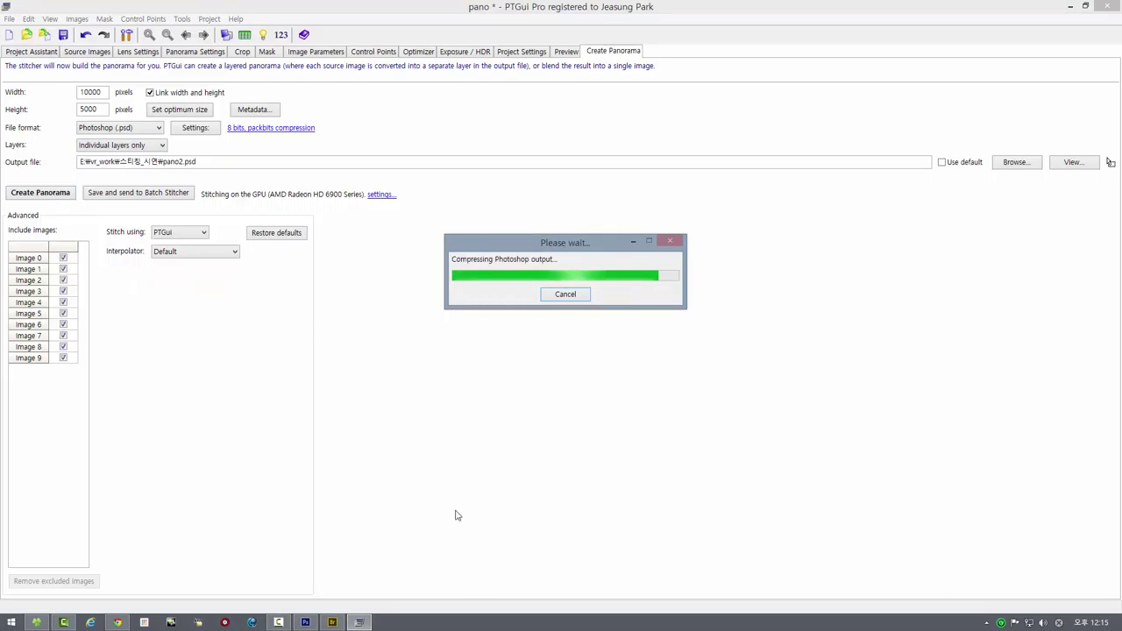
Switch to Adobe Bridge, check pano2.psd's GPS metadata, and copy the latitude from pano2.tif
click(331, 620)
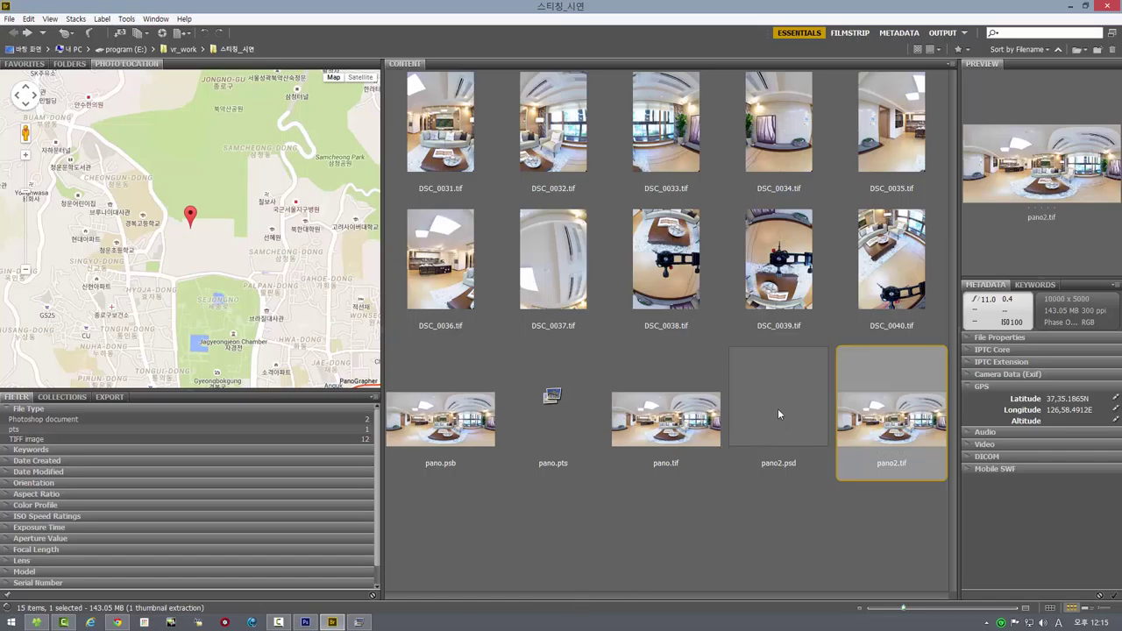
click(779, 443)
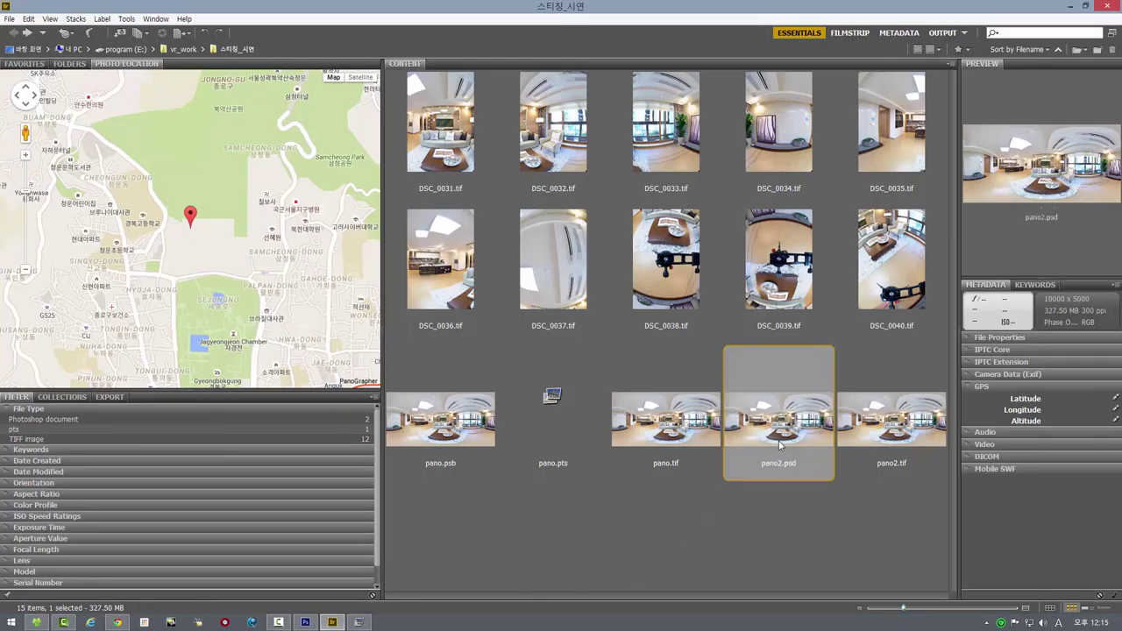
click(900, 425)
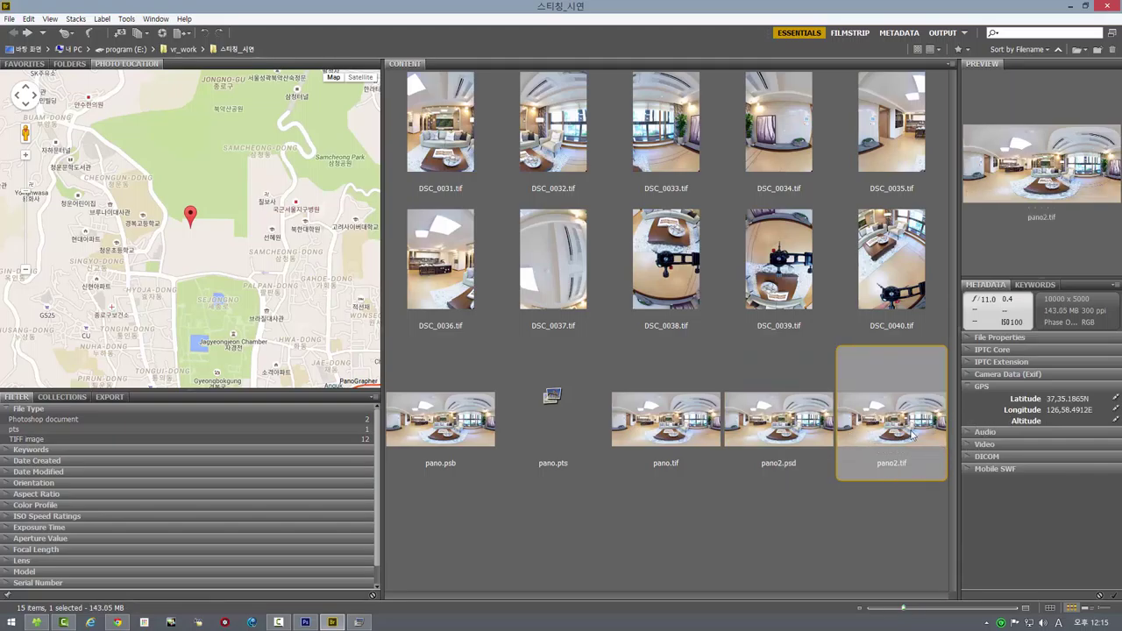
click(1064, 401)
key(ctrl+c)
right_click(1064, 400)
click(1007, 440)
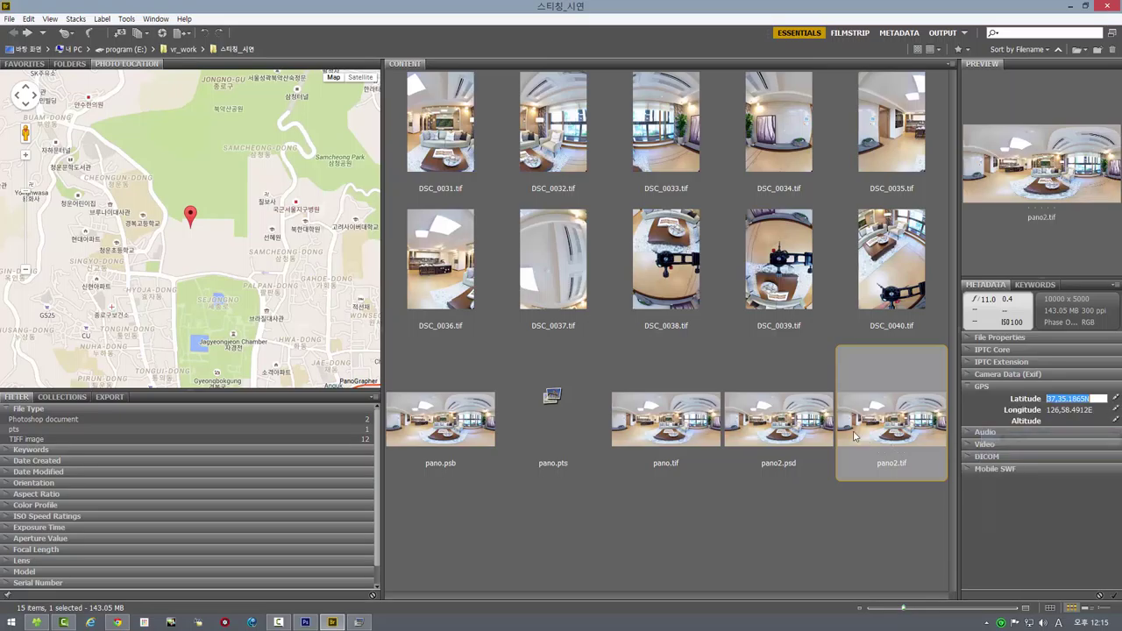
Paste the copied latitude 37,35.1865N into pano2.psd's GPS metadata
click(789, 428)
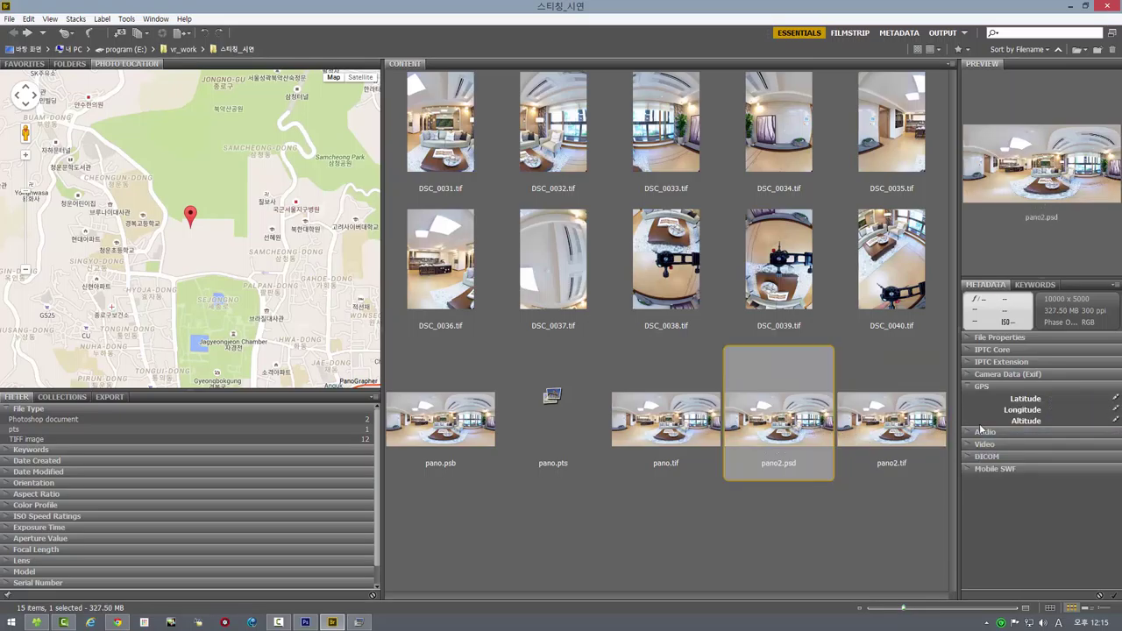
click(1065, 409)
click(1064, 399)
right_click(1065, 399)
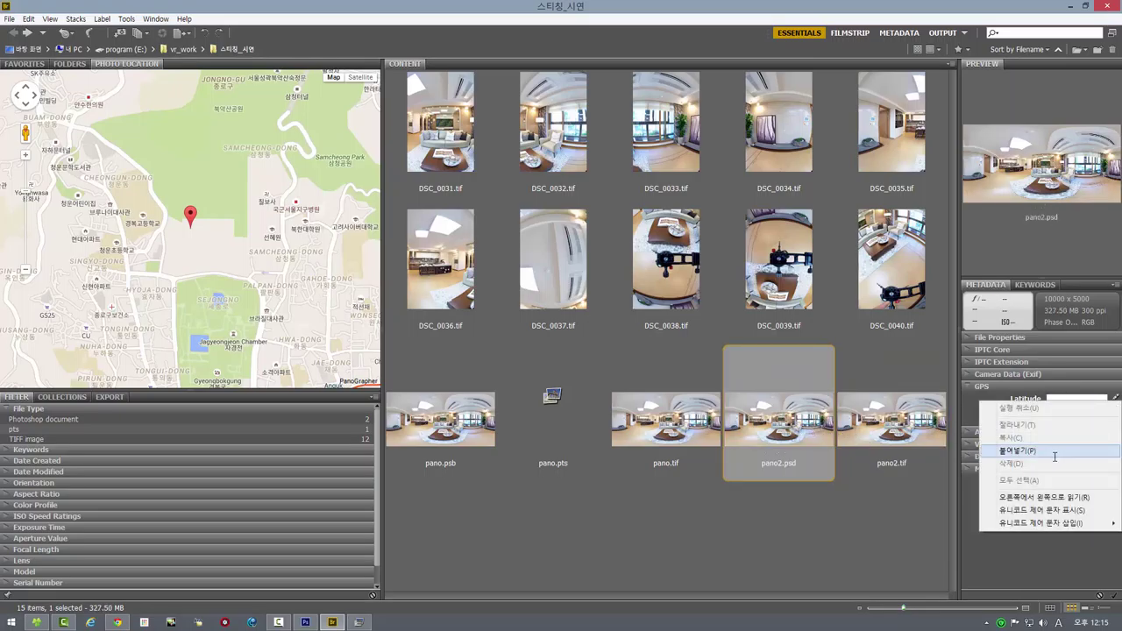
click(1055, 450)
key(Return)
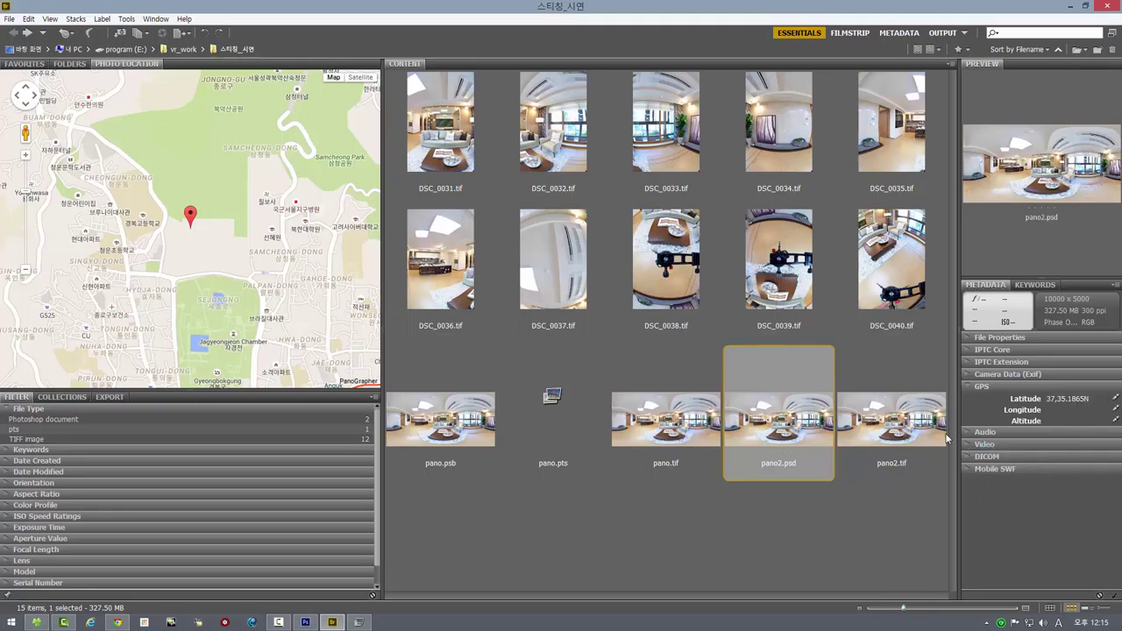
Copy the longitude 126,58.4912E from pano2.tif into pano2.psd's GPS metadata
click(883, 427)
click(1054, 410)
key(ctrl+c)
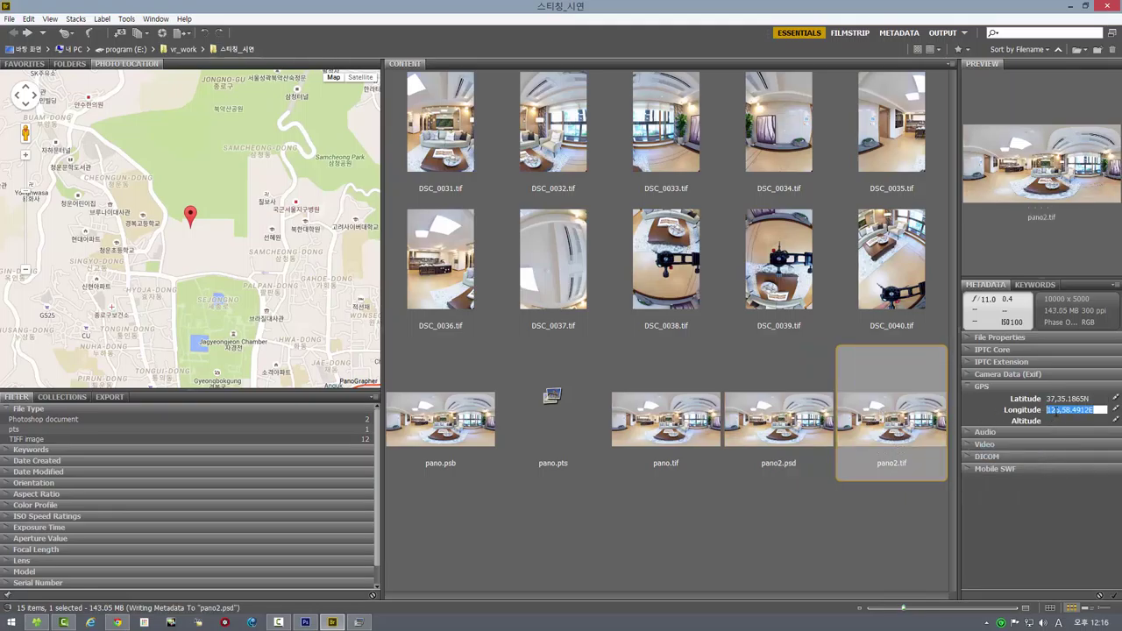
right_click(1076, 410)
click(1051, 439)
click(803, 429)
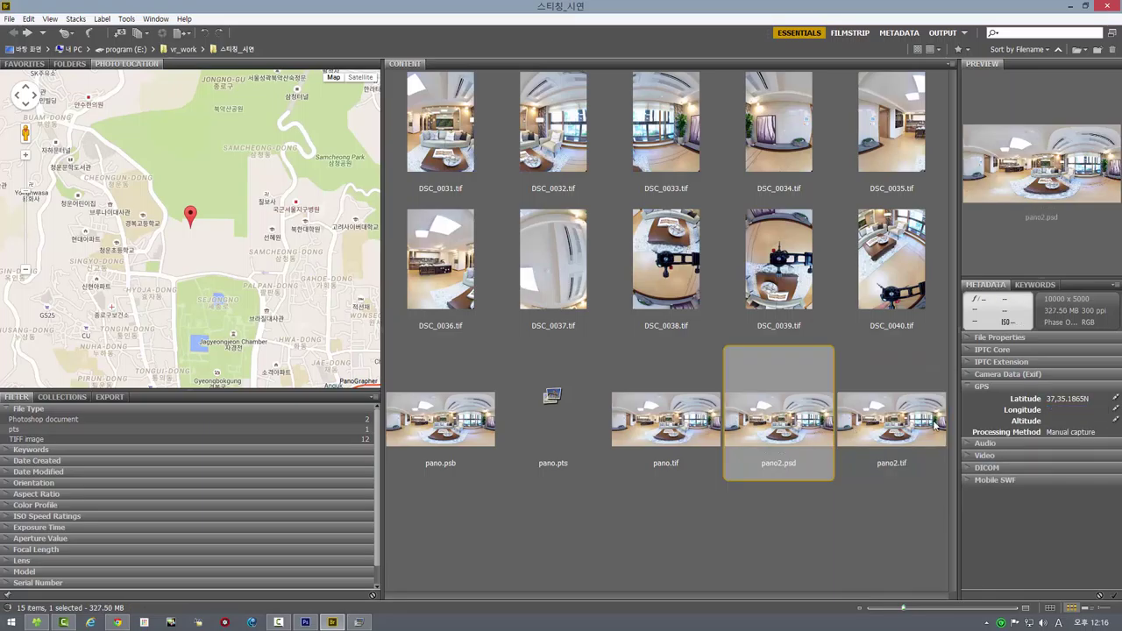
click(1068, 410)
right_click(1067, 410)
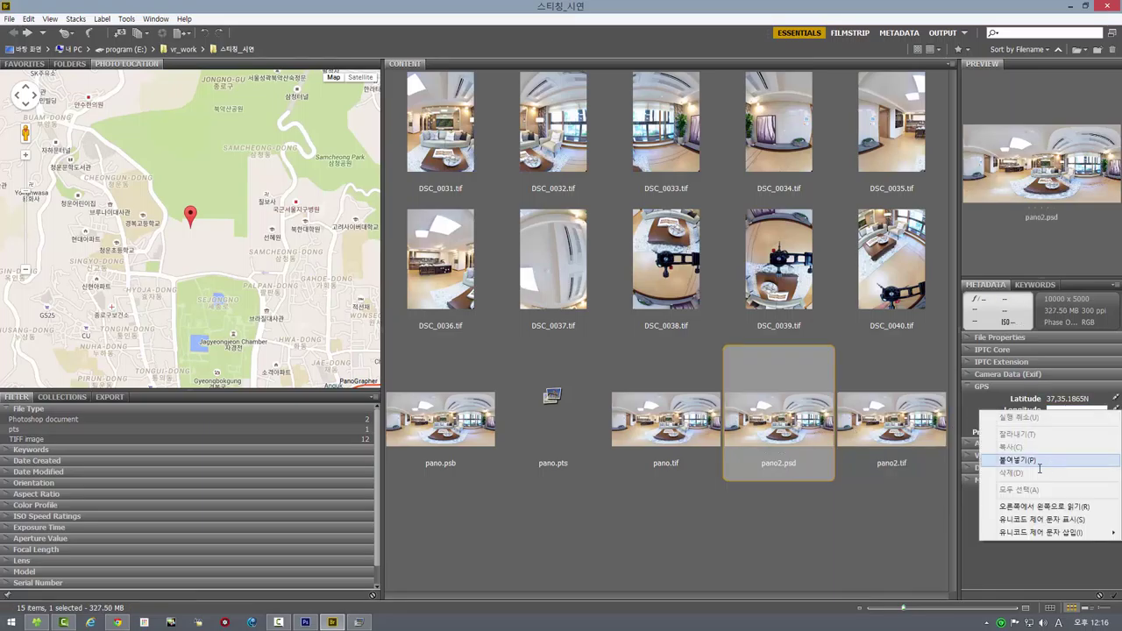
click(1034, 459)
key(Return)
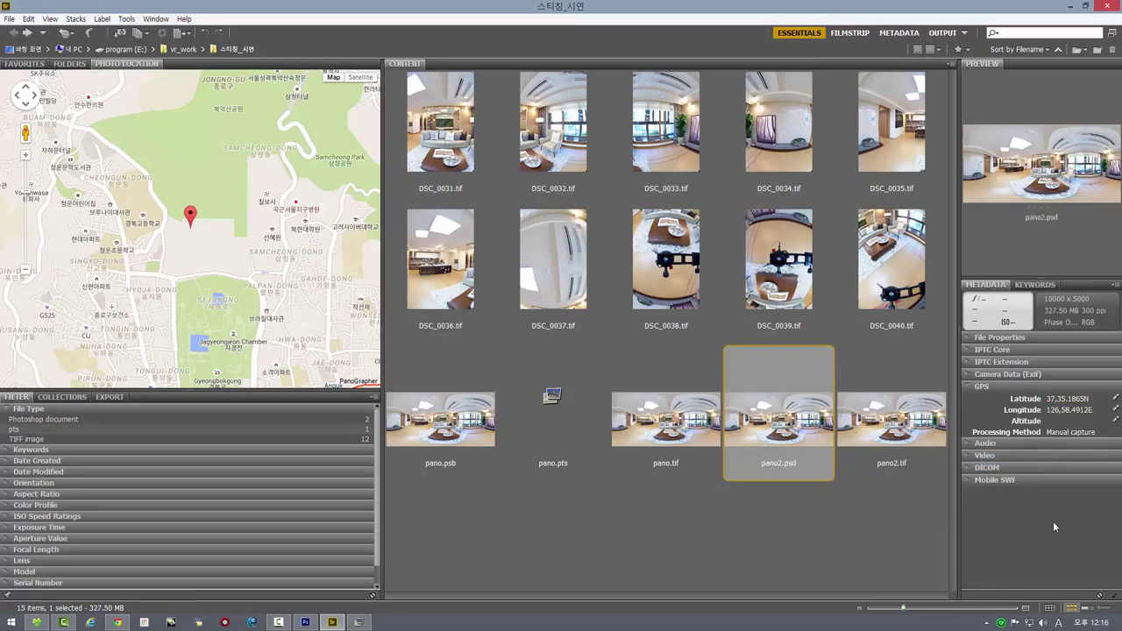
Compare the GPS metadata of pano2.psd and pano2.tif
click(903, 445)
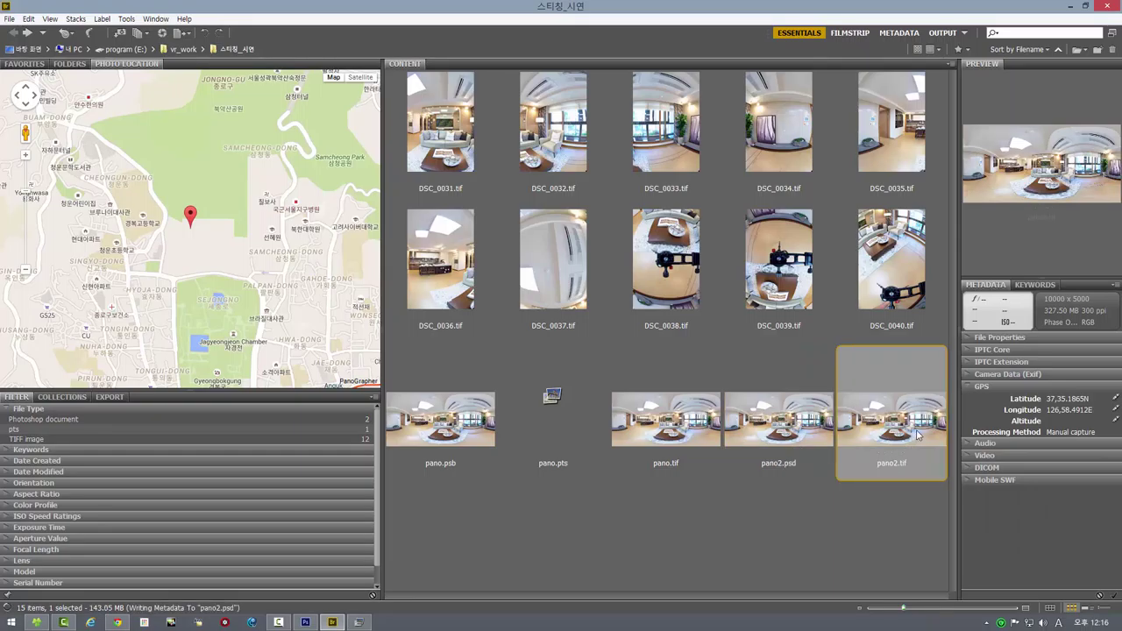
click(806, 422)
click(888, 424)
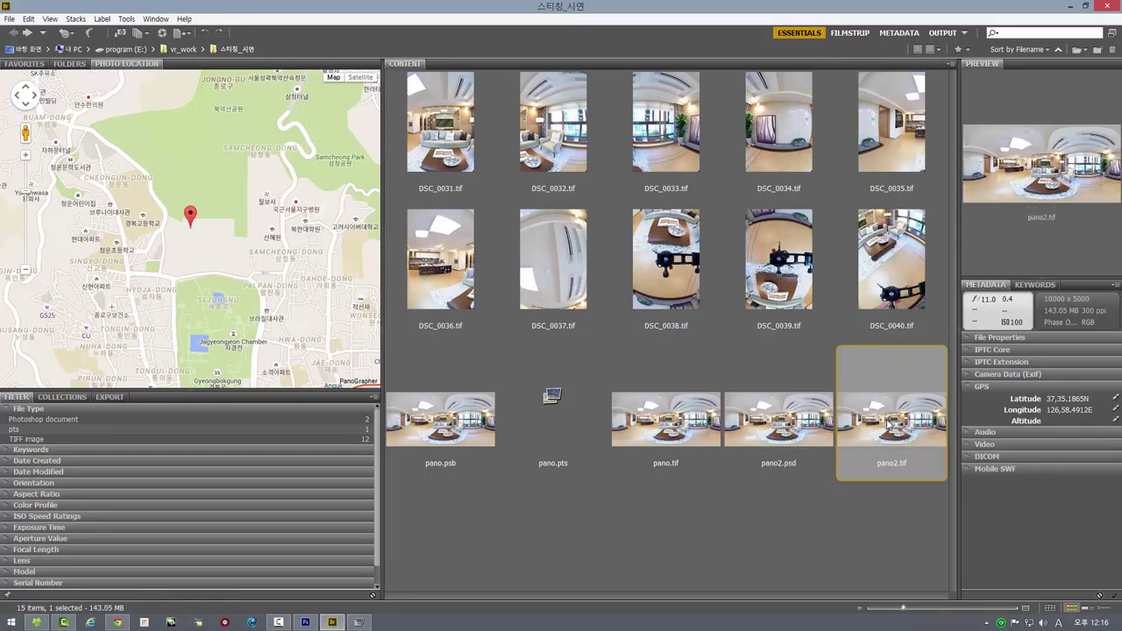
click(809, 427)
click(910, 426)
click(791, 427)
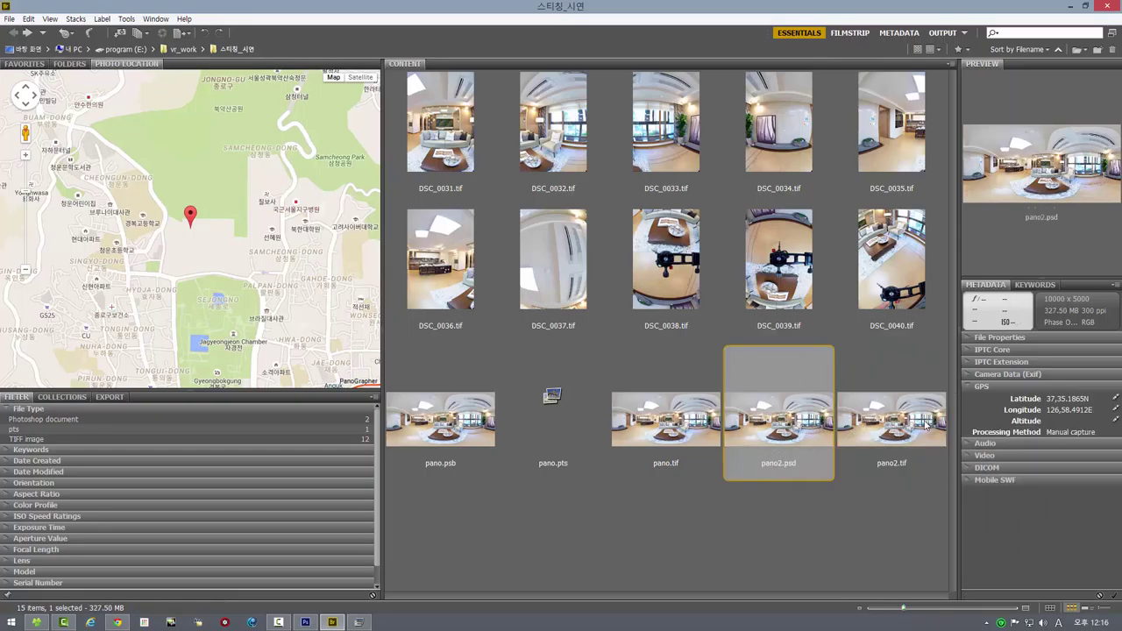
Compare the GPS metadata of pano2.tif, pano2.psd, pano.psb and pano.tif
click(896, 429)
click(820, 423)
click(443, 435)
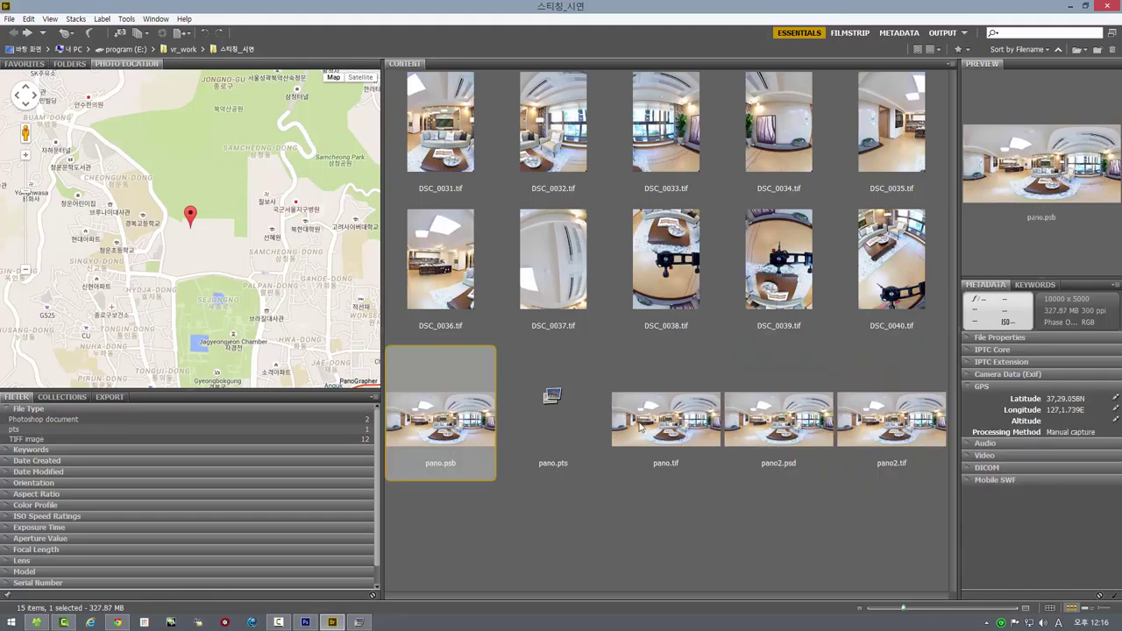
click(642, 427)
click(455, 429)
click(656, 427)
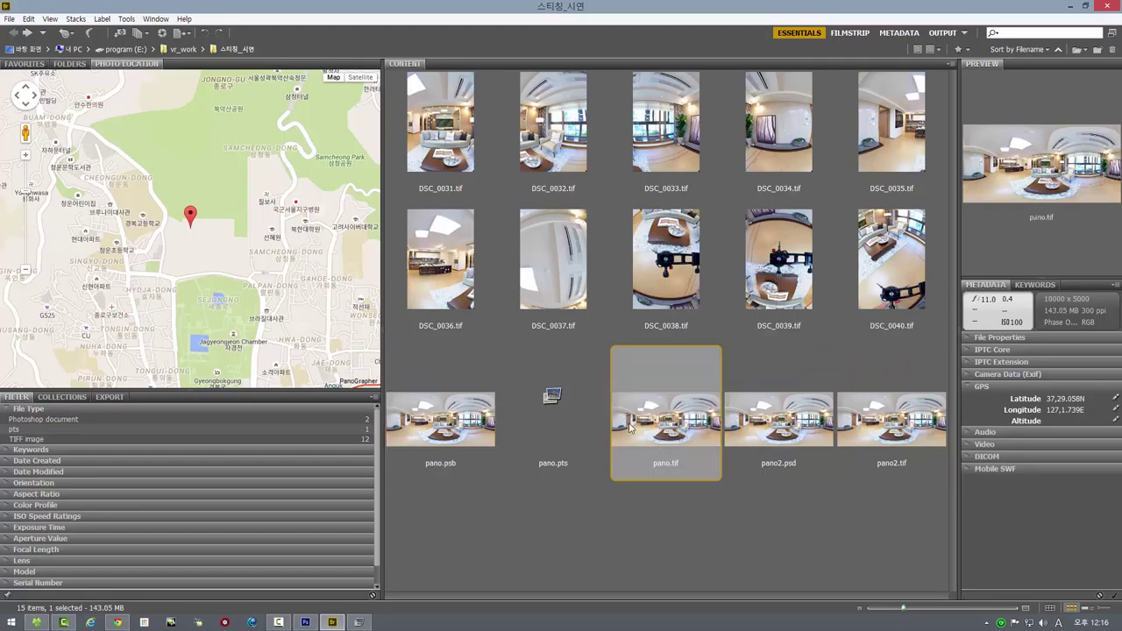
click(421, 436)
click(685, 433)
Close Adobe Bridge, PTGui and Photoshop
click(1107, 7)
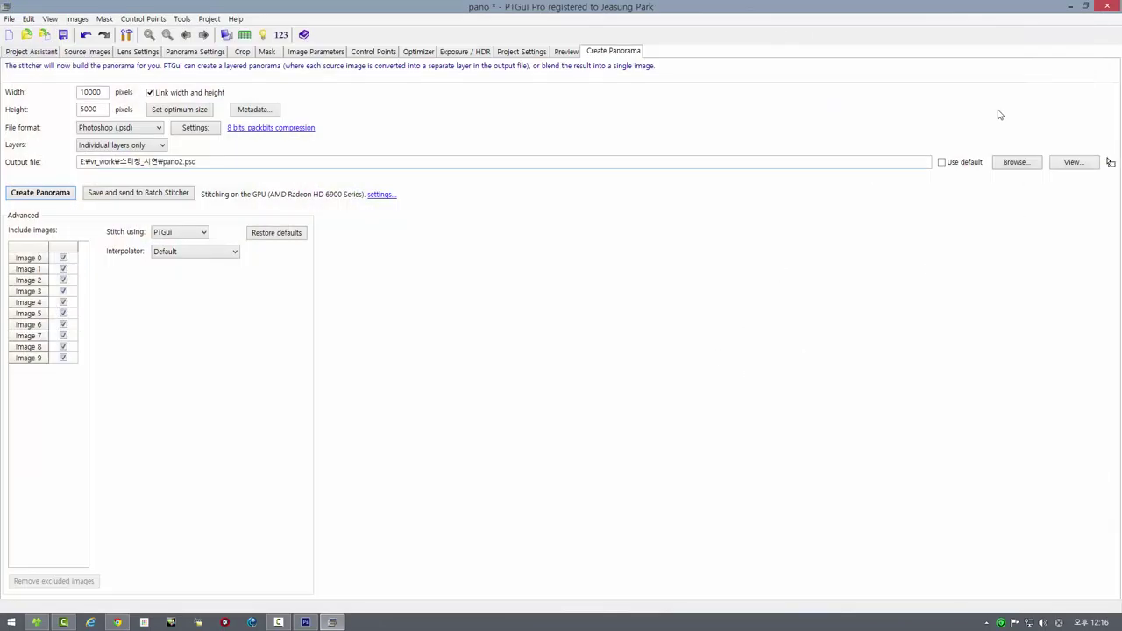
click(1102, 7)
click(598, 293)
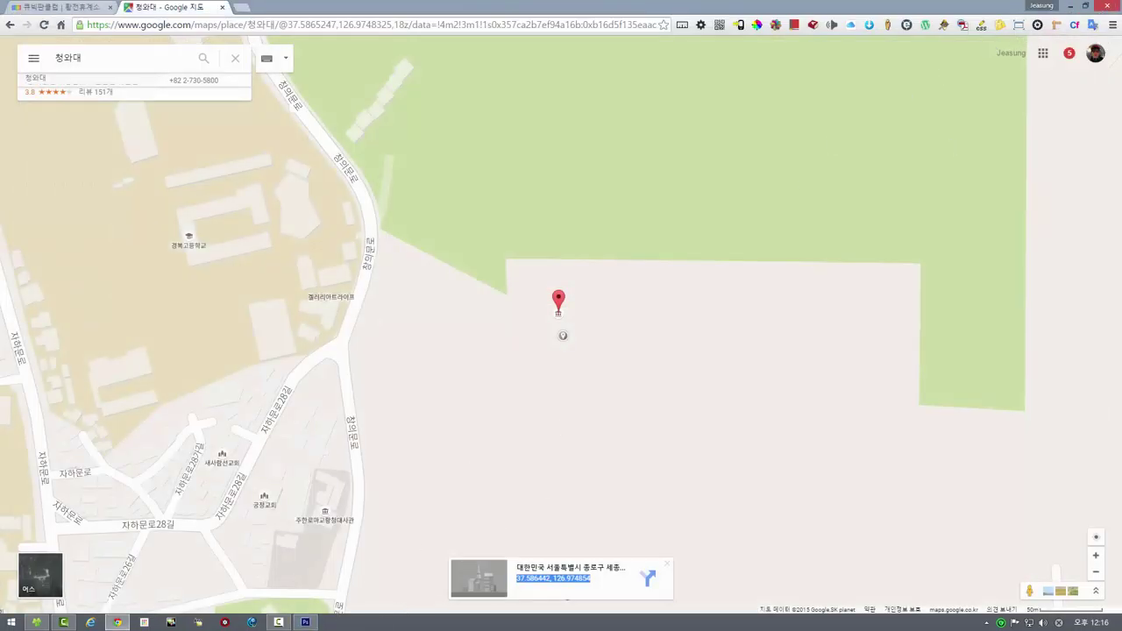
click(314, 623)
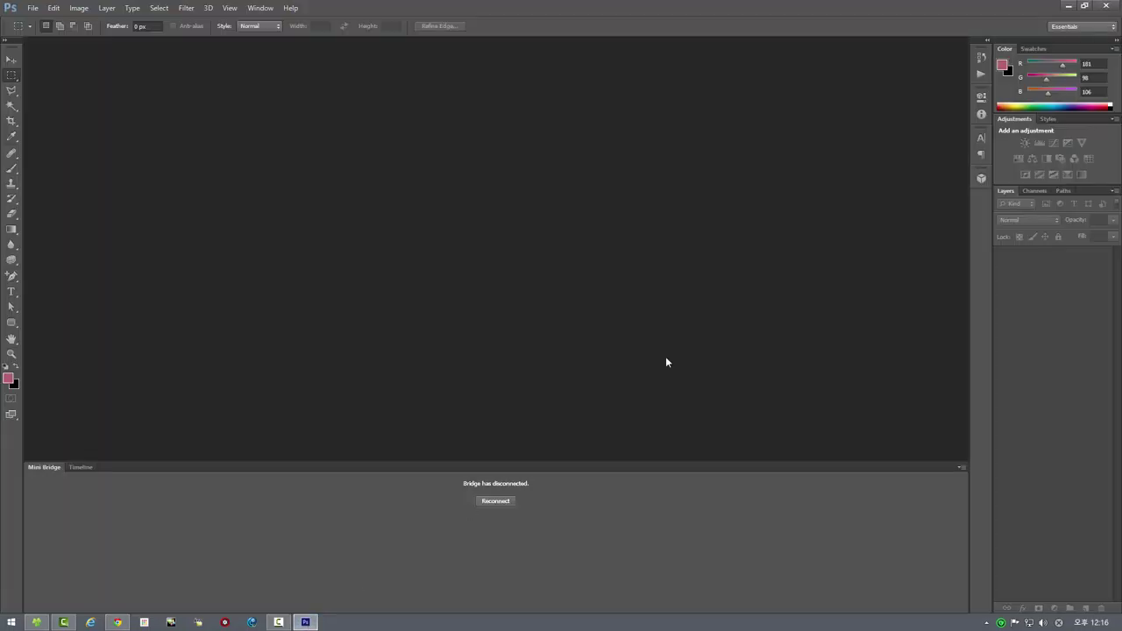
click(1107, 6)
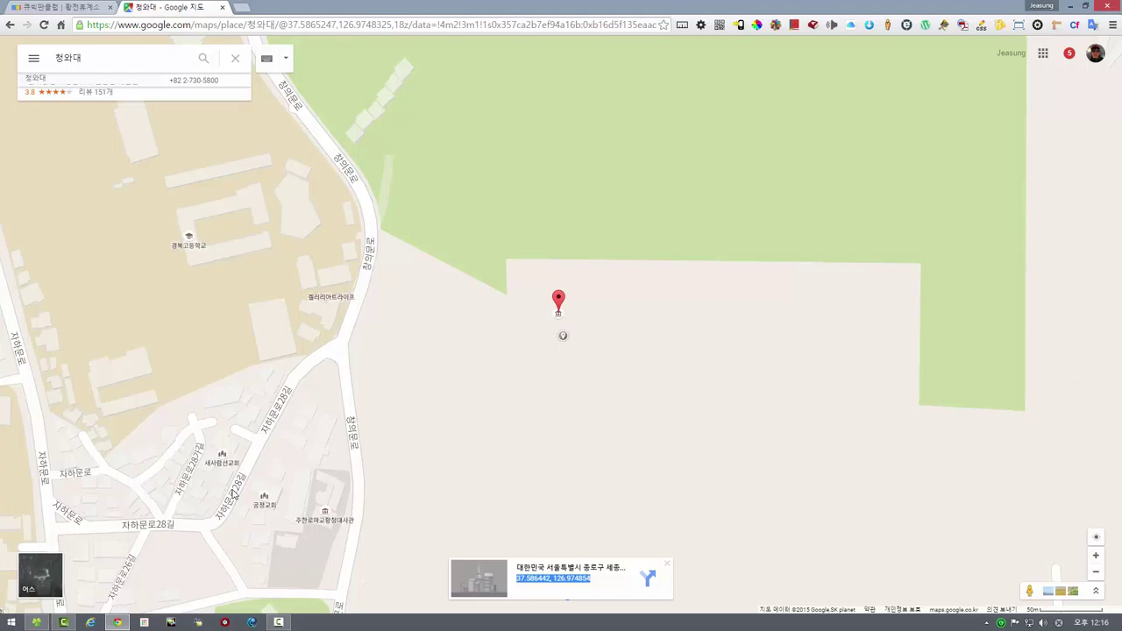
Start Photoshop again and launch the full Adobe Bridge browser from it
key(alt+space)
key(Return)
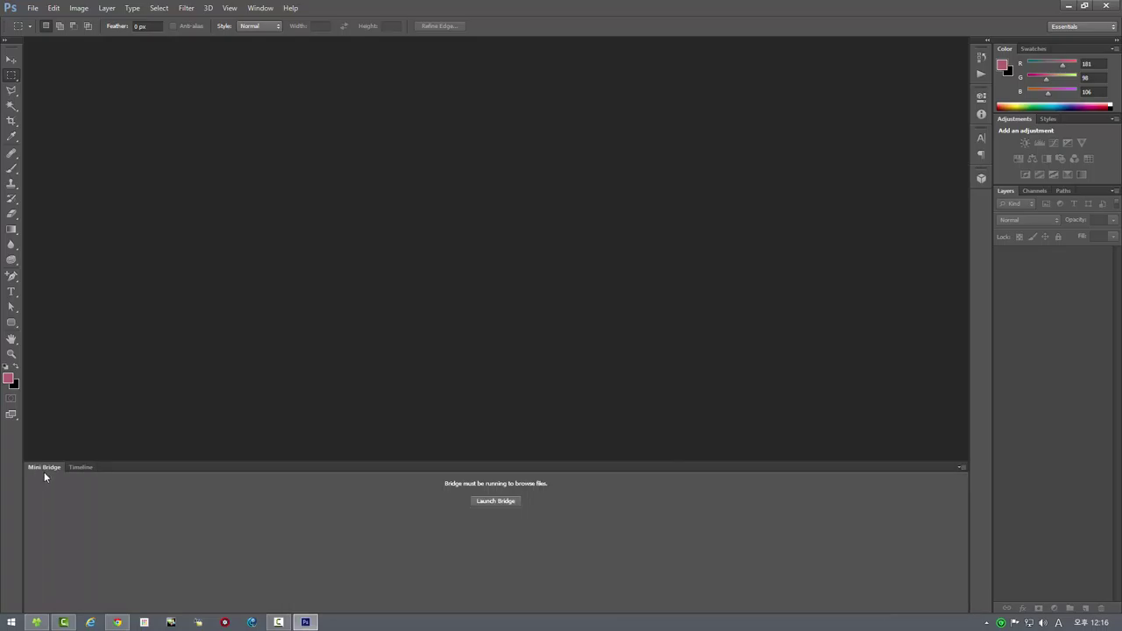
click(494, 502)
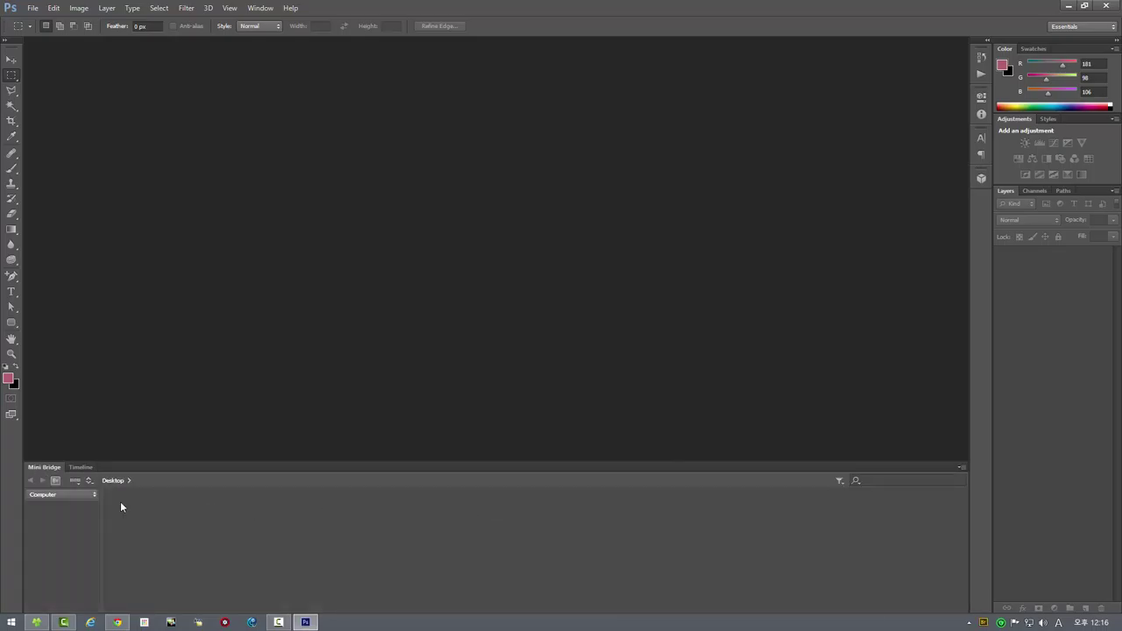
click(54, 481)
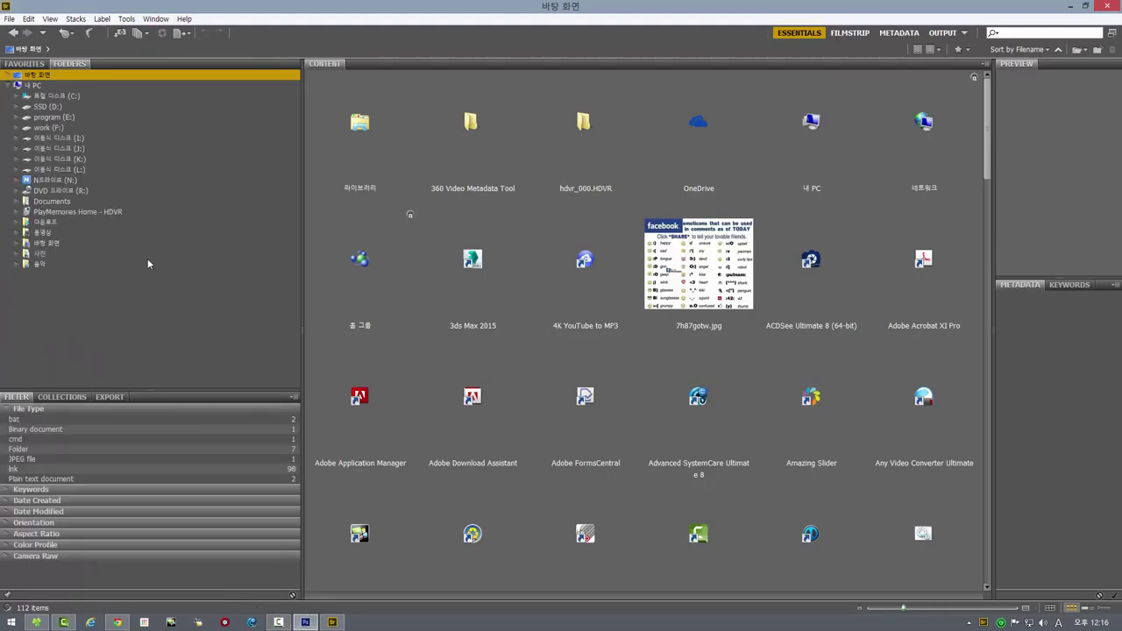
Open the 스티칭_시연 folder, widen the side pane, and show pano.psb's location on the Google map
click(11, 34)
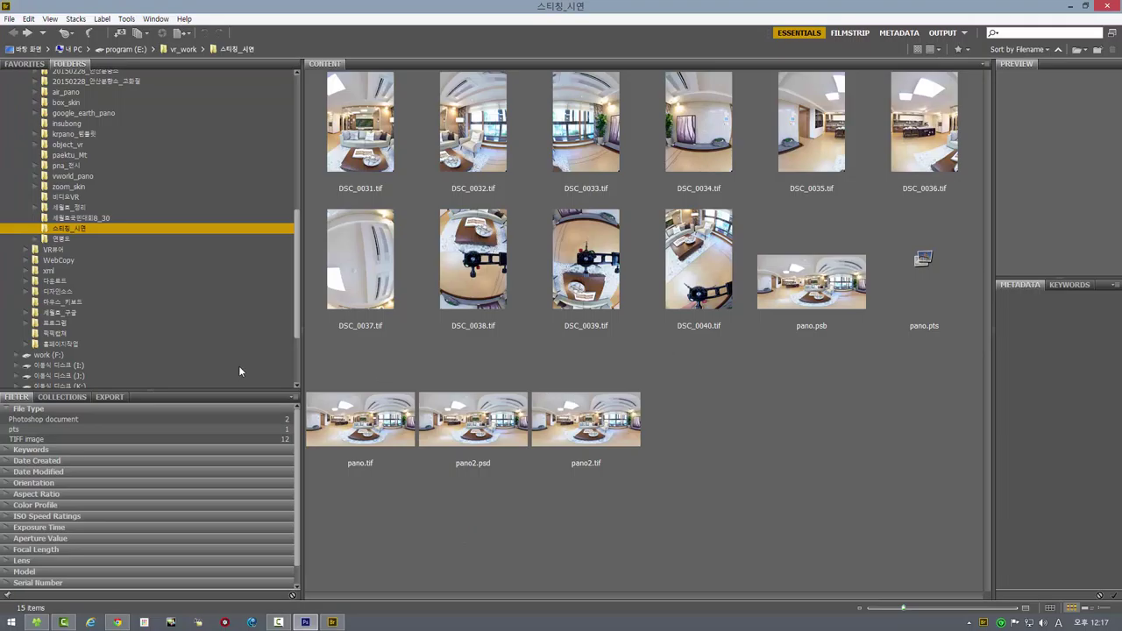
drag(301, 360, 338, 372)
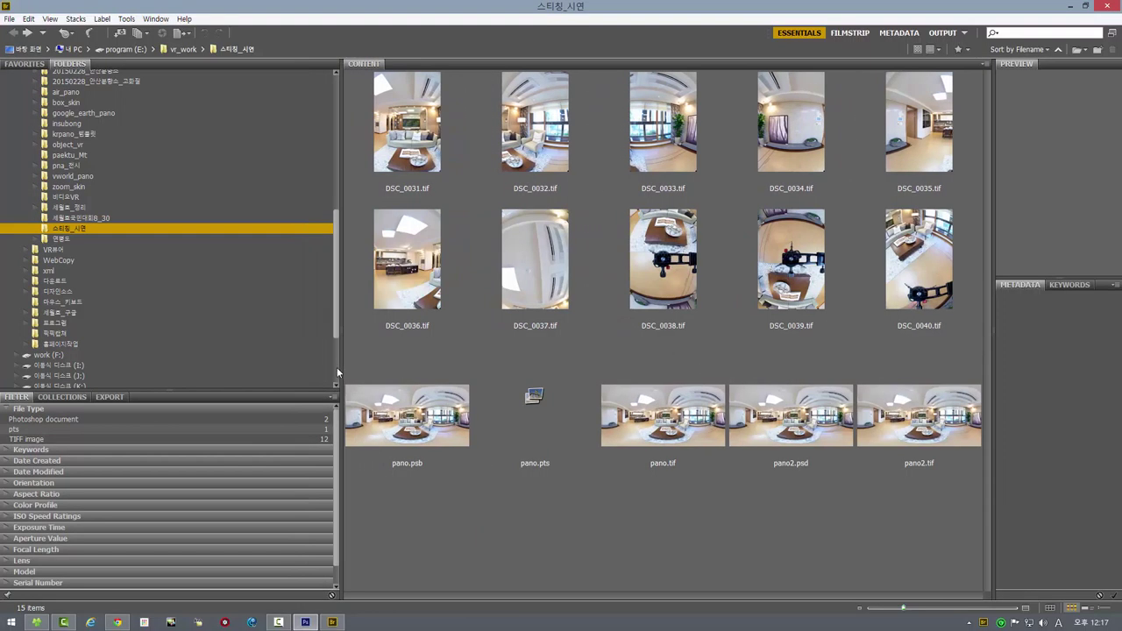
click(394, 438)
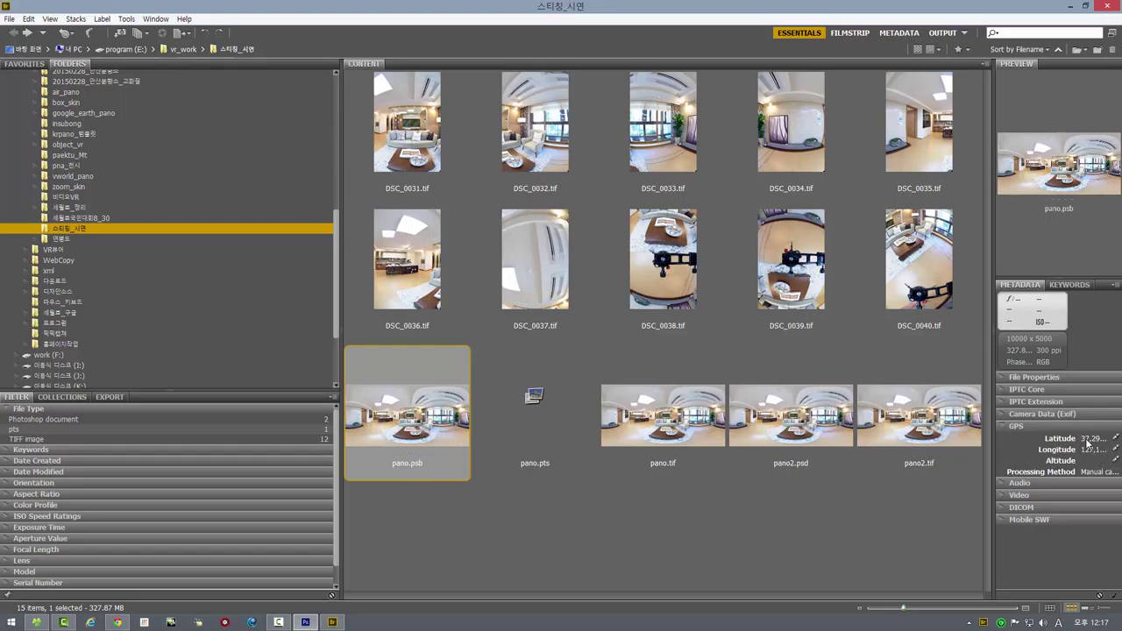
right_click(394, 418)
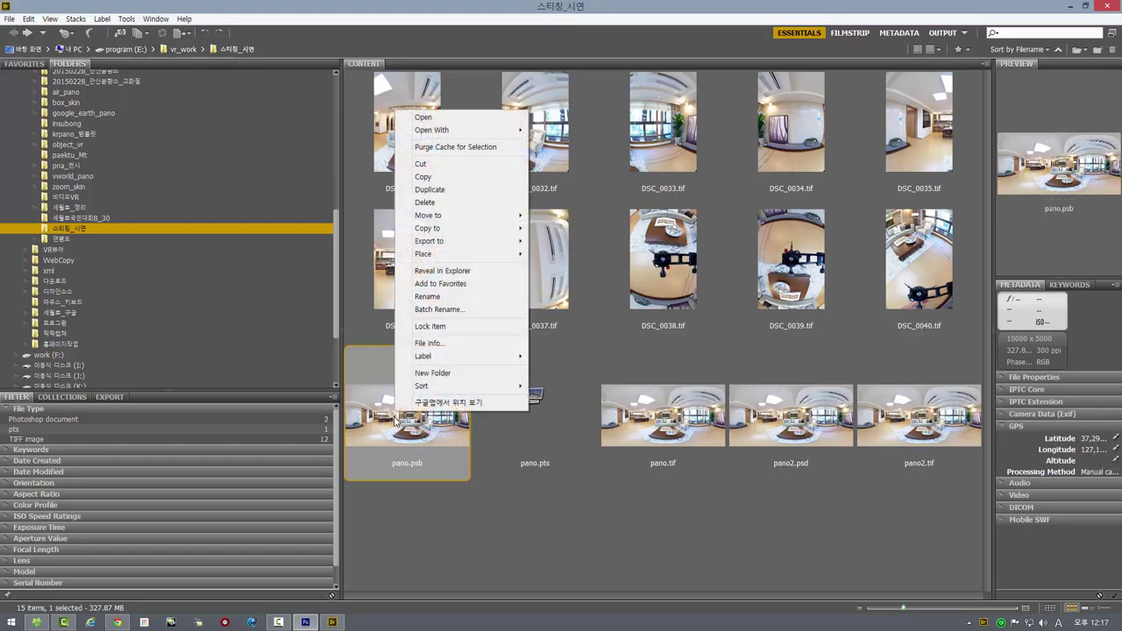
click(443, 402)
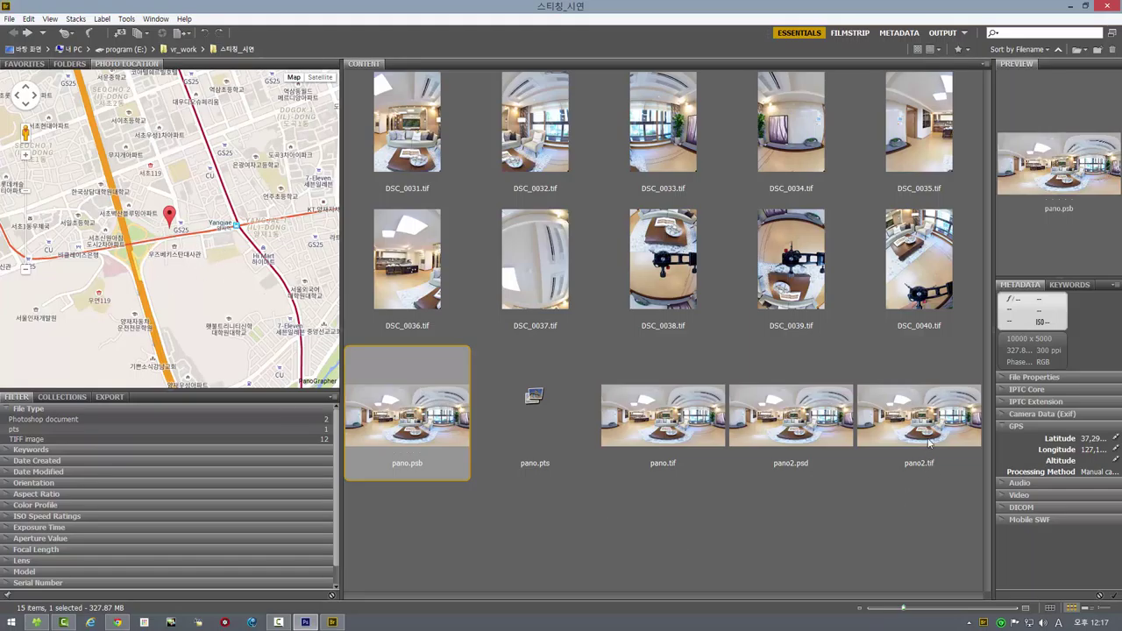
Show the location of pano2.psd on the Google map and explore the area around it
click(797, 439)
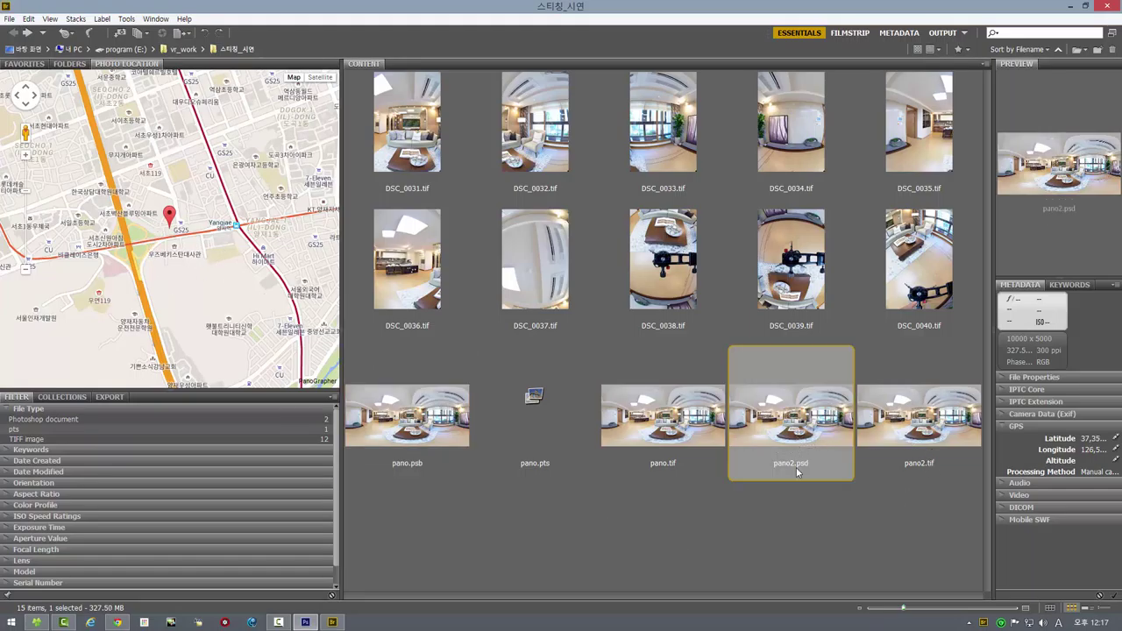
right_click(797, 423)
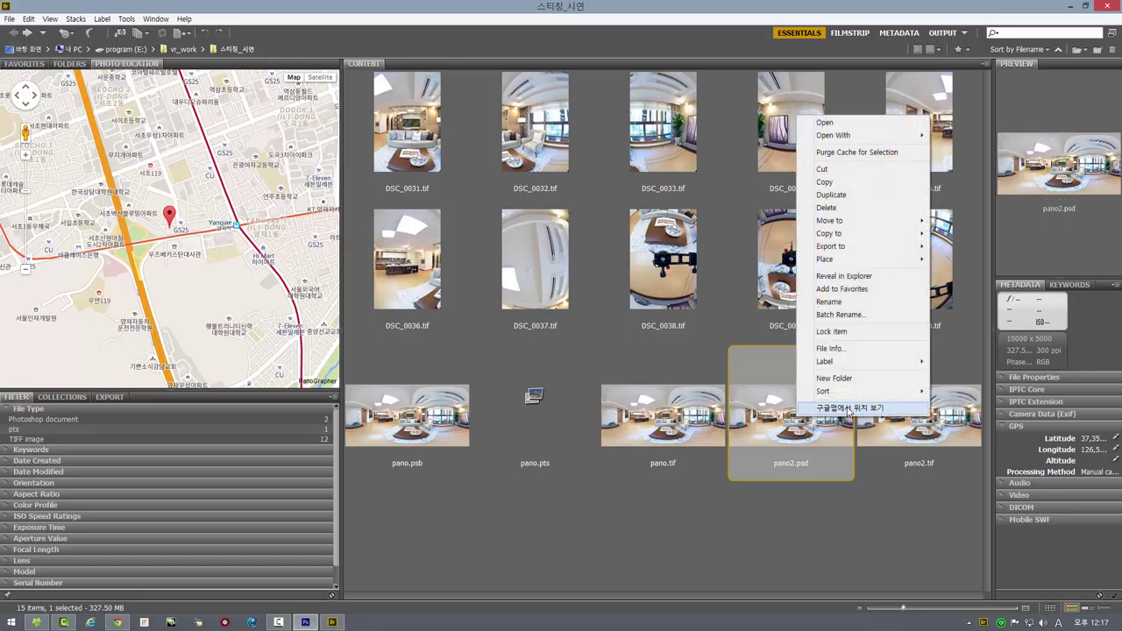
click(849, 408)
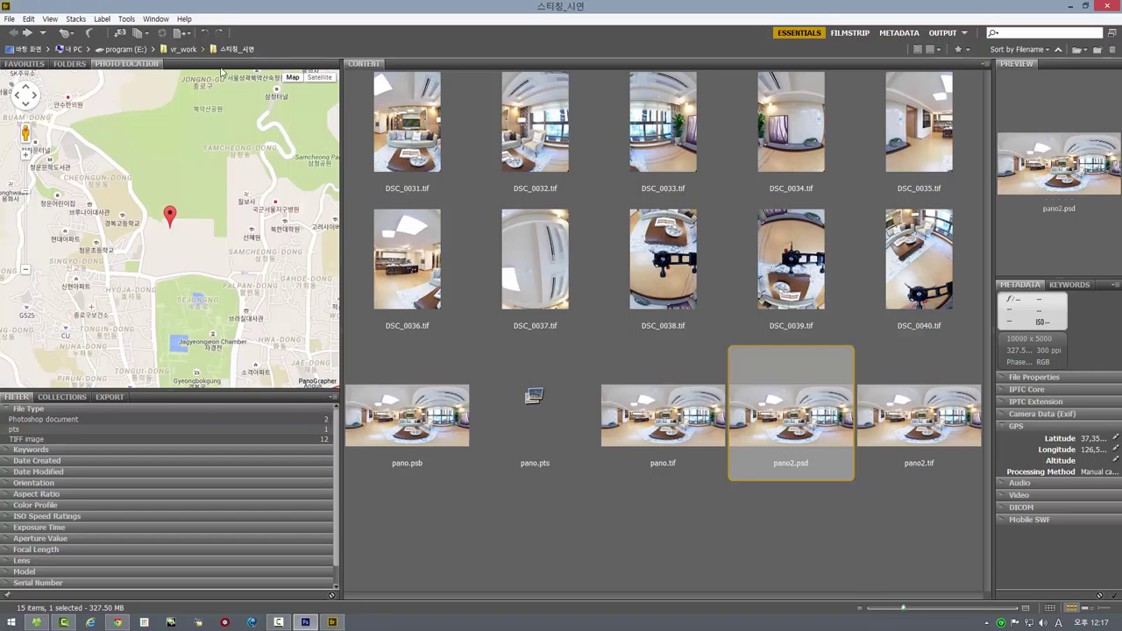
drag(246, 231, 312, 323)
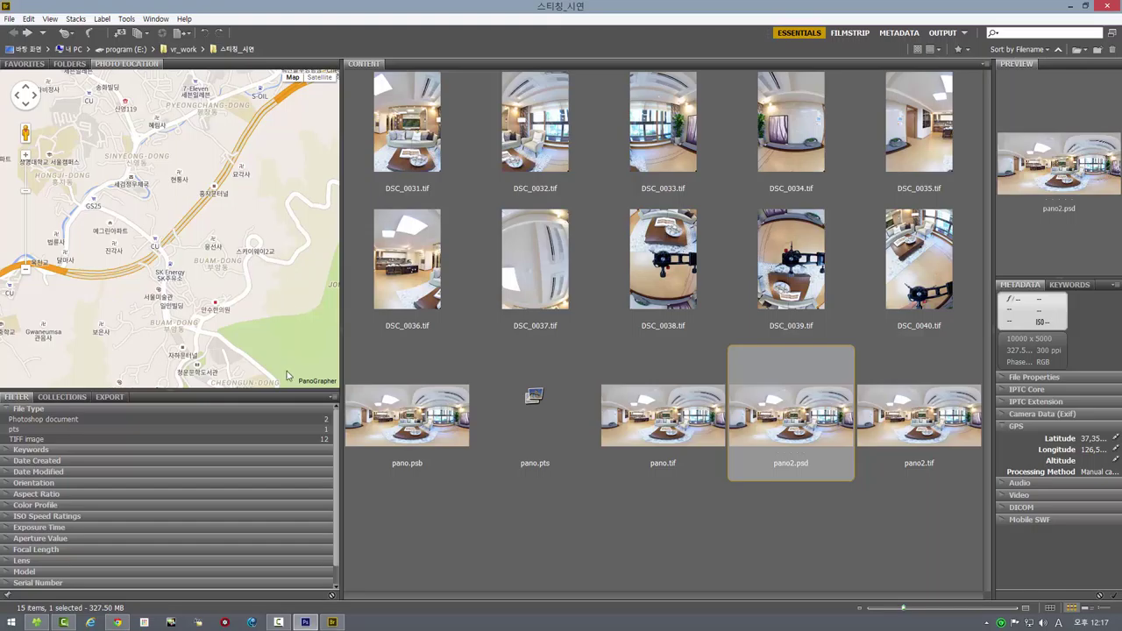
Reveal Bridge's Startup Scripts folder from the preferences and select the PanoGrapher Geotag folder in it
click(29, 19)
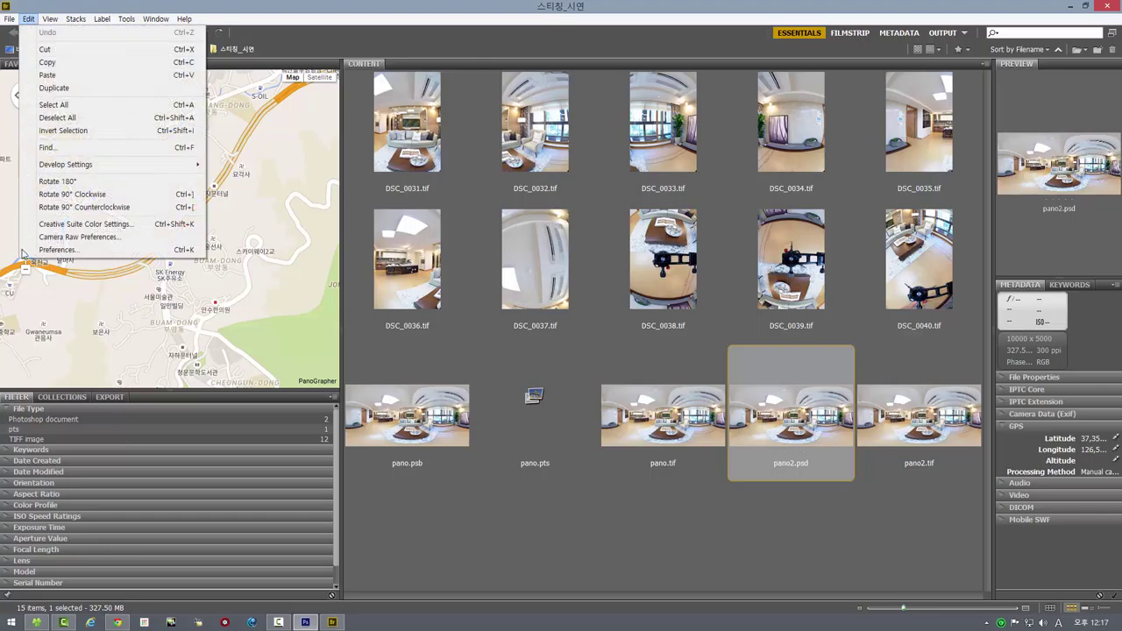
click(51, 255)
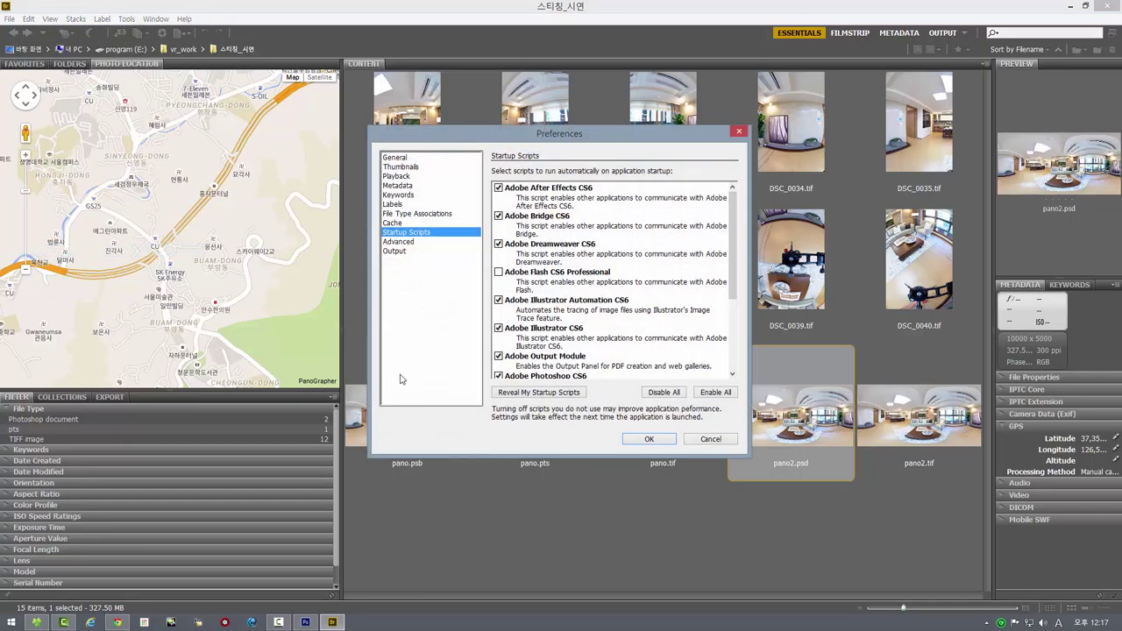
click(523, 395)
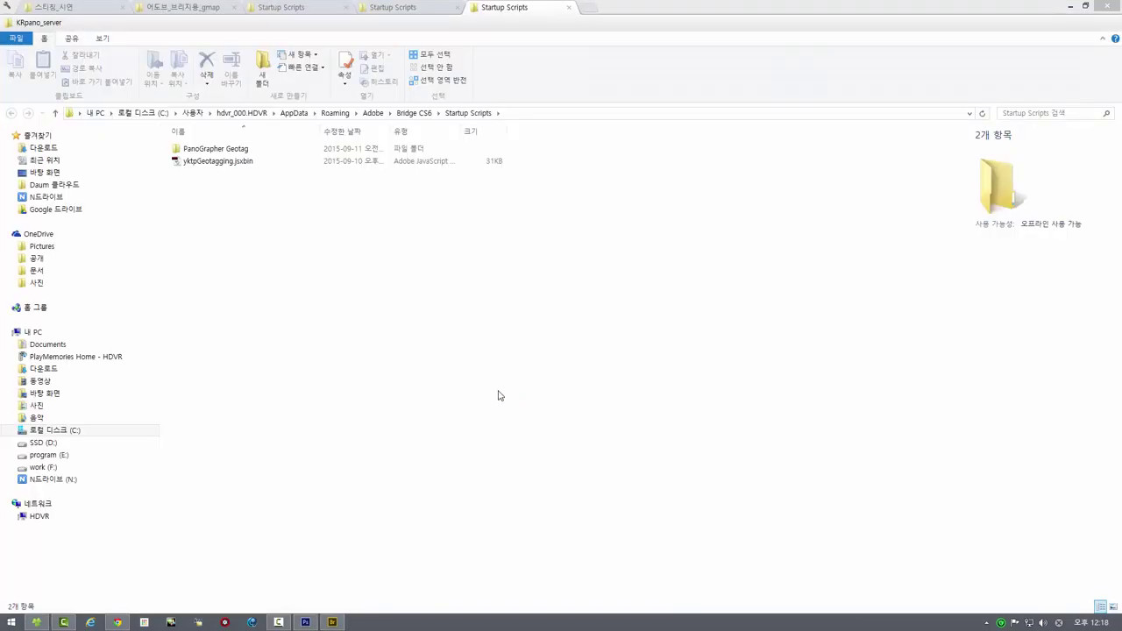
click(232, 150)
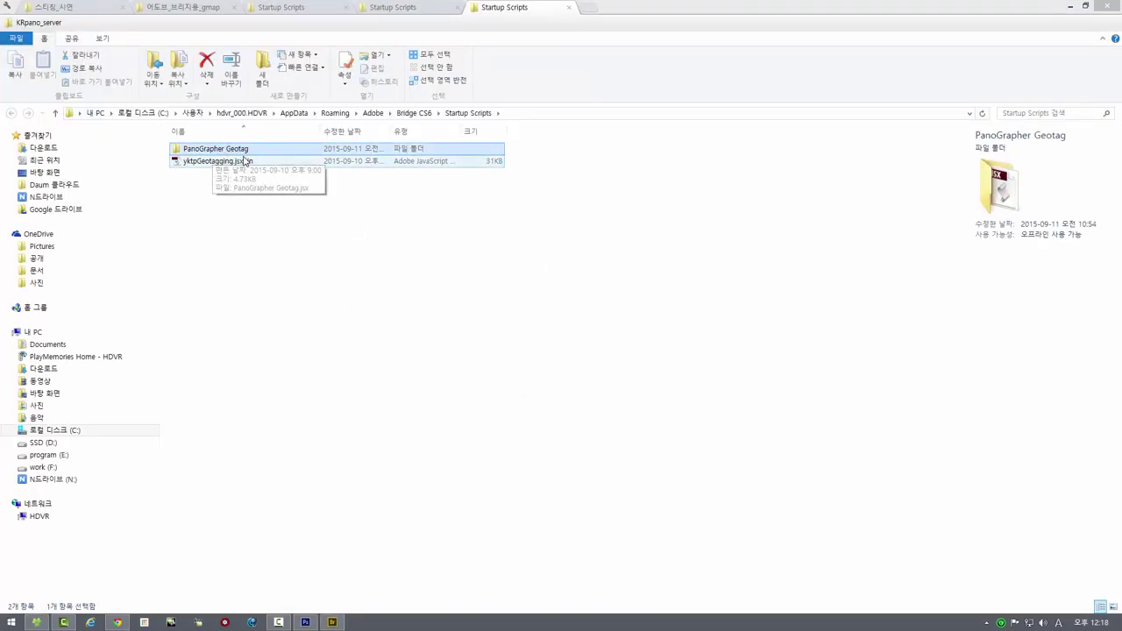
Return to Bridge's startup script preferences, check the entries at the end of the list, and accept the settings
click(332, 623)
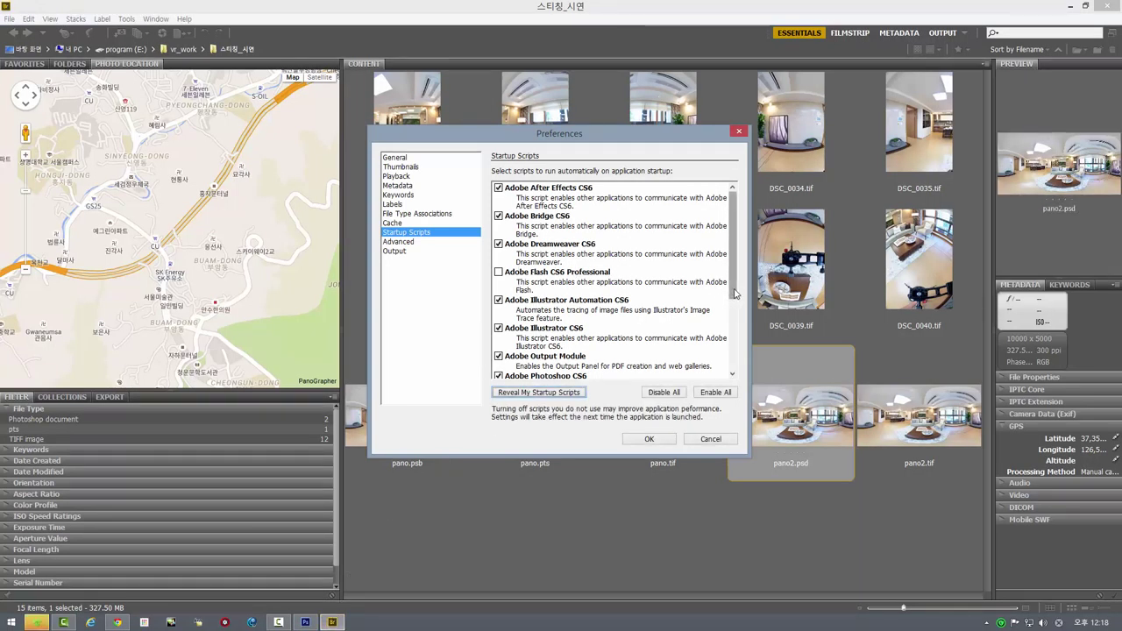
drag(735, 297, 740, 368)
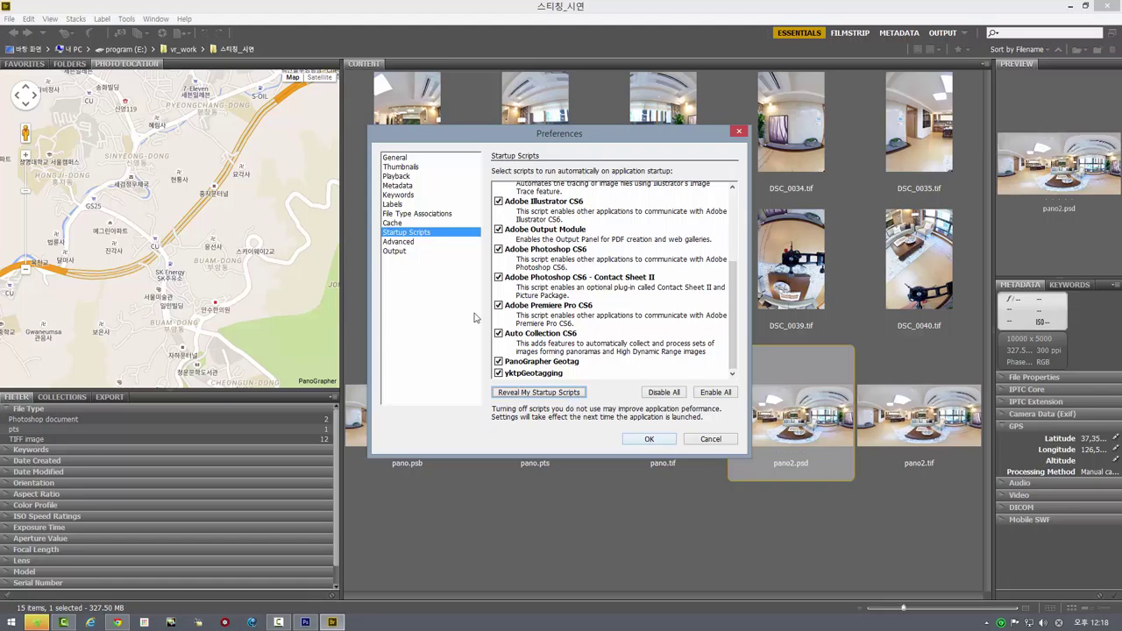
click(664, 442)
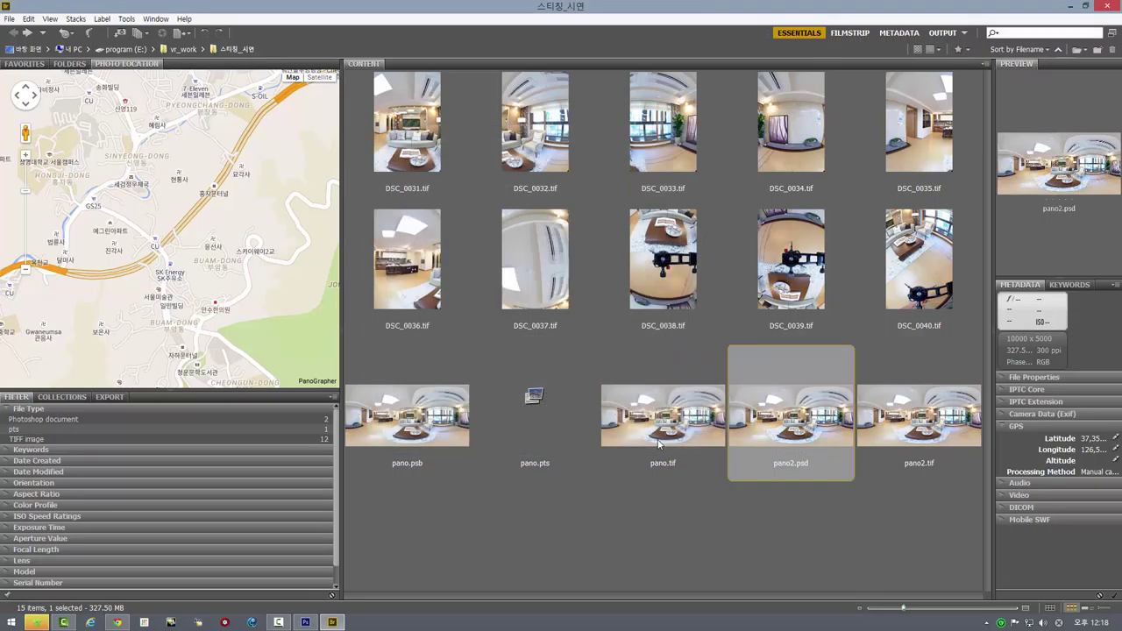
Show the location of DSC_0031.tif on the Google map, and close Bridge
click(431, 142)
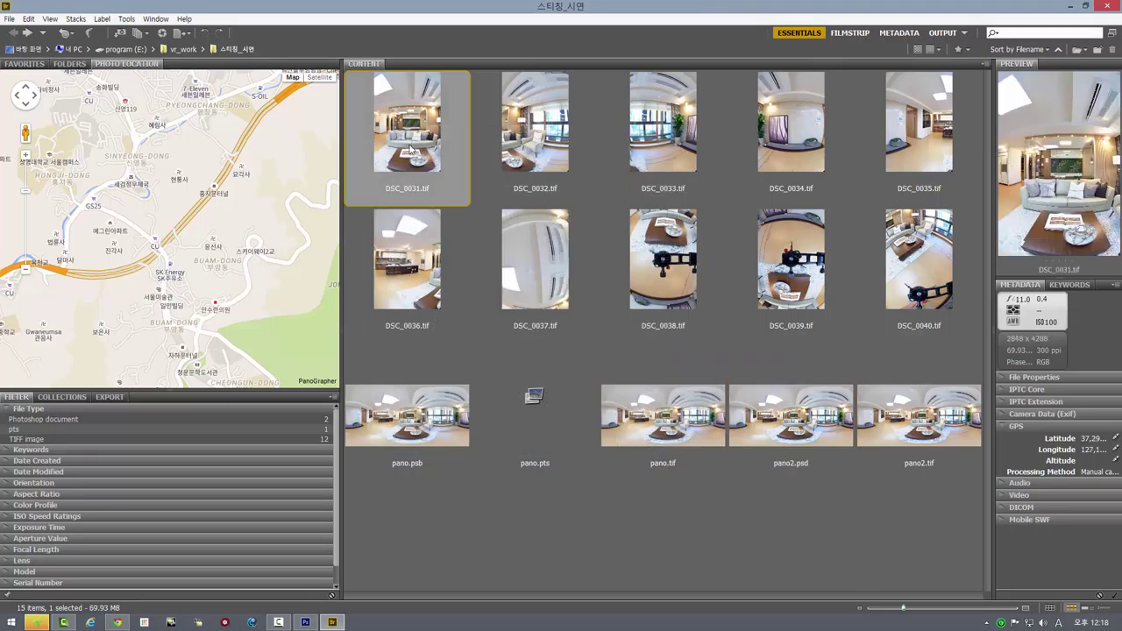
right_click(400, 137)
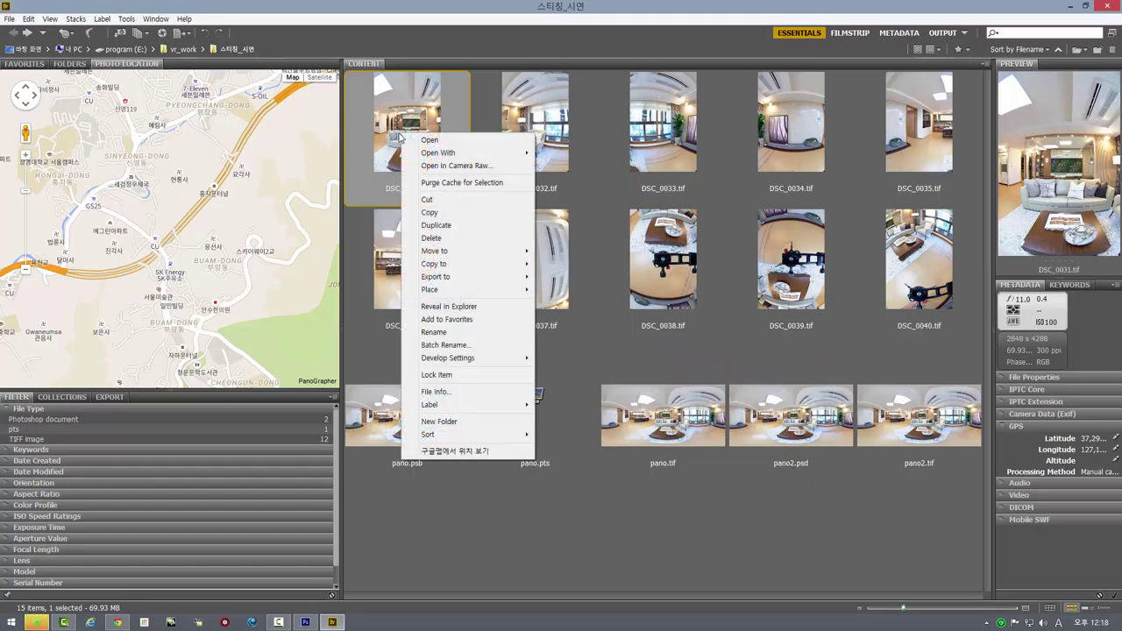
click(450, 452)
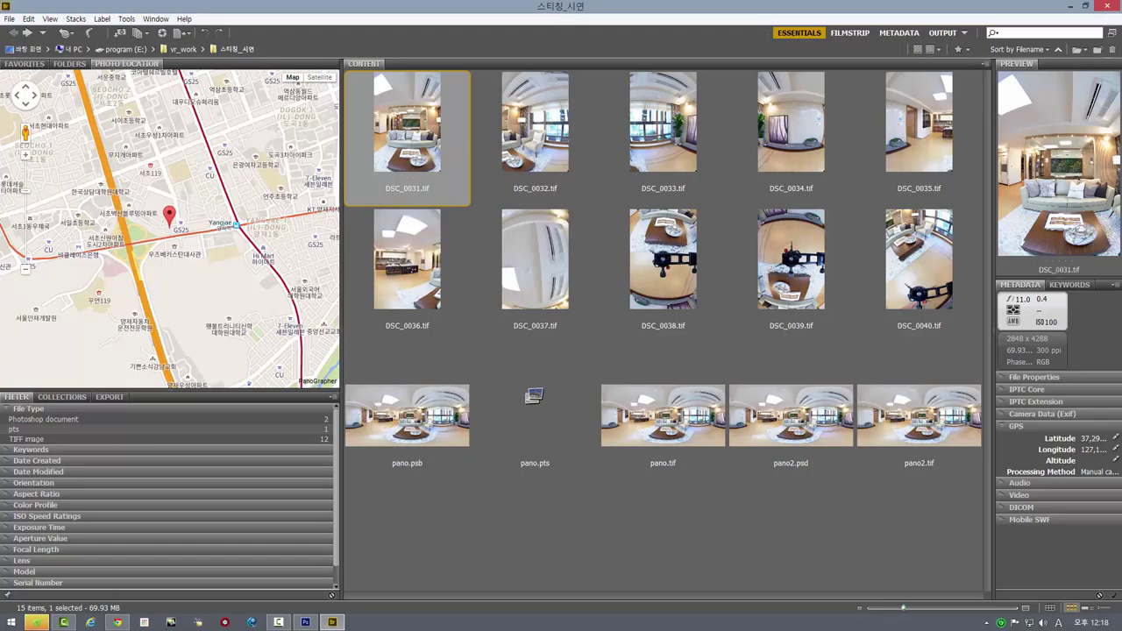
click(1113, 7)
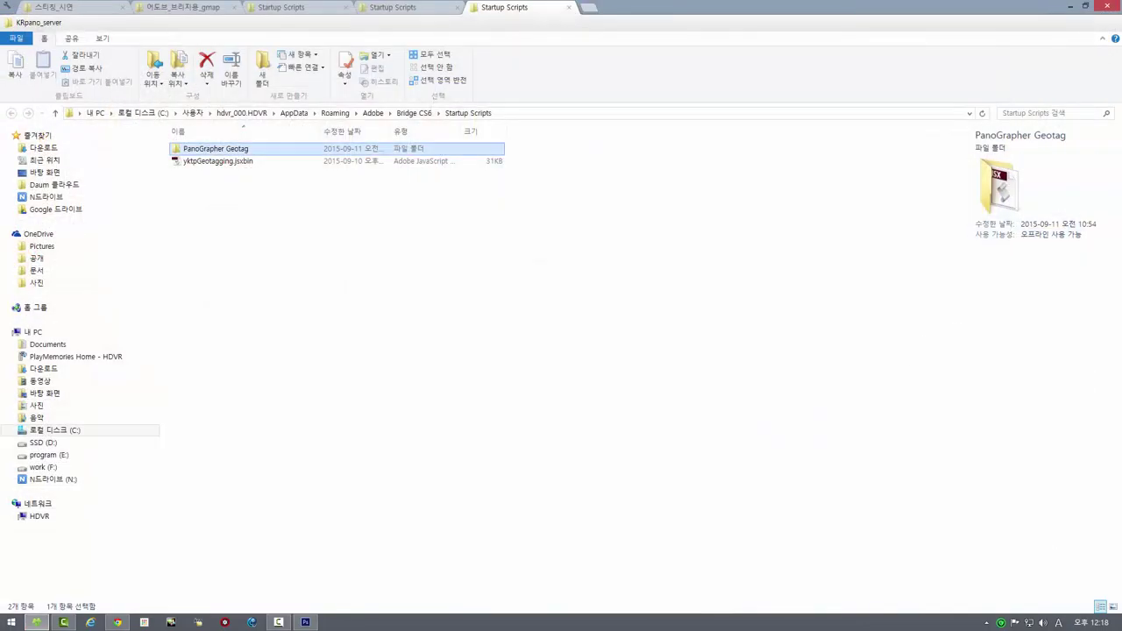